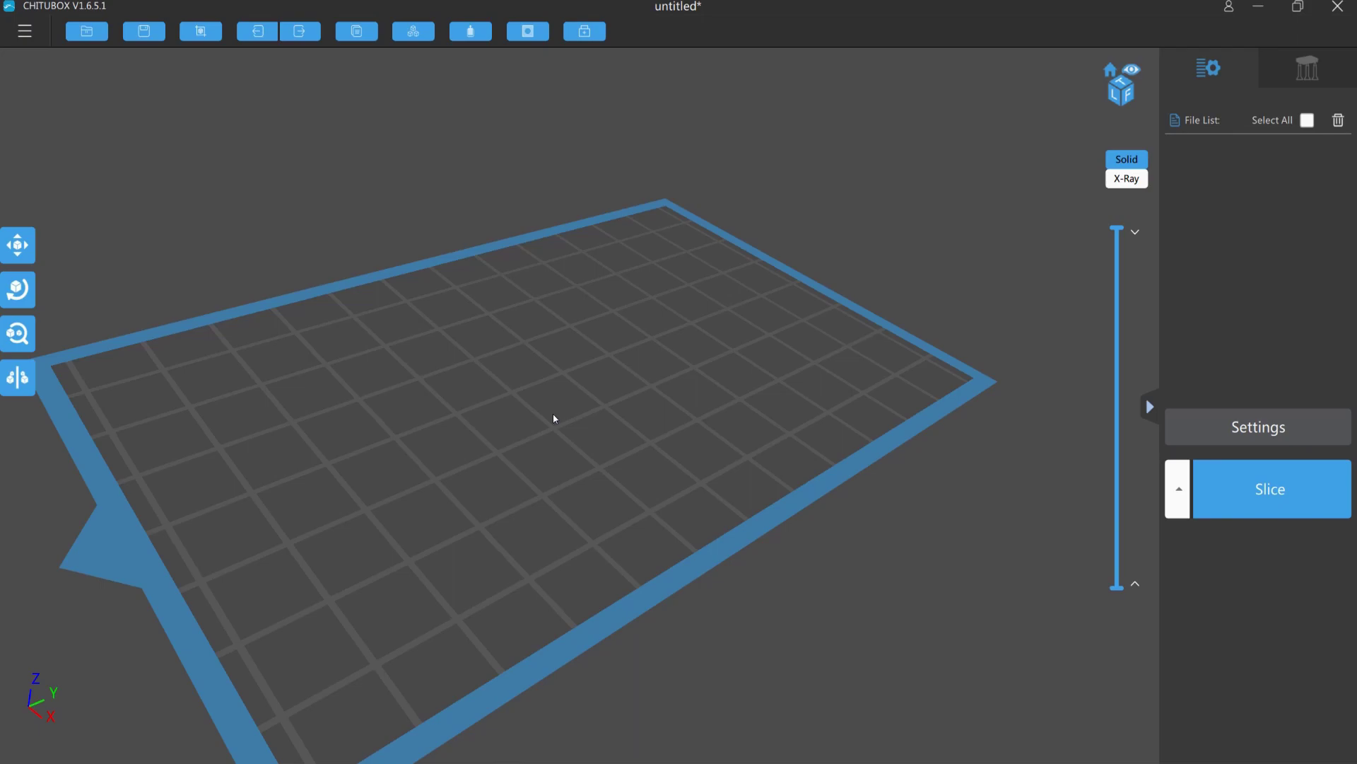
Step: Switch to the browser's first designer tab and scroll down and back up through its creations
key("alt+Tab")
key("alt+Tab")
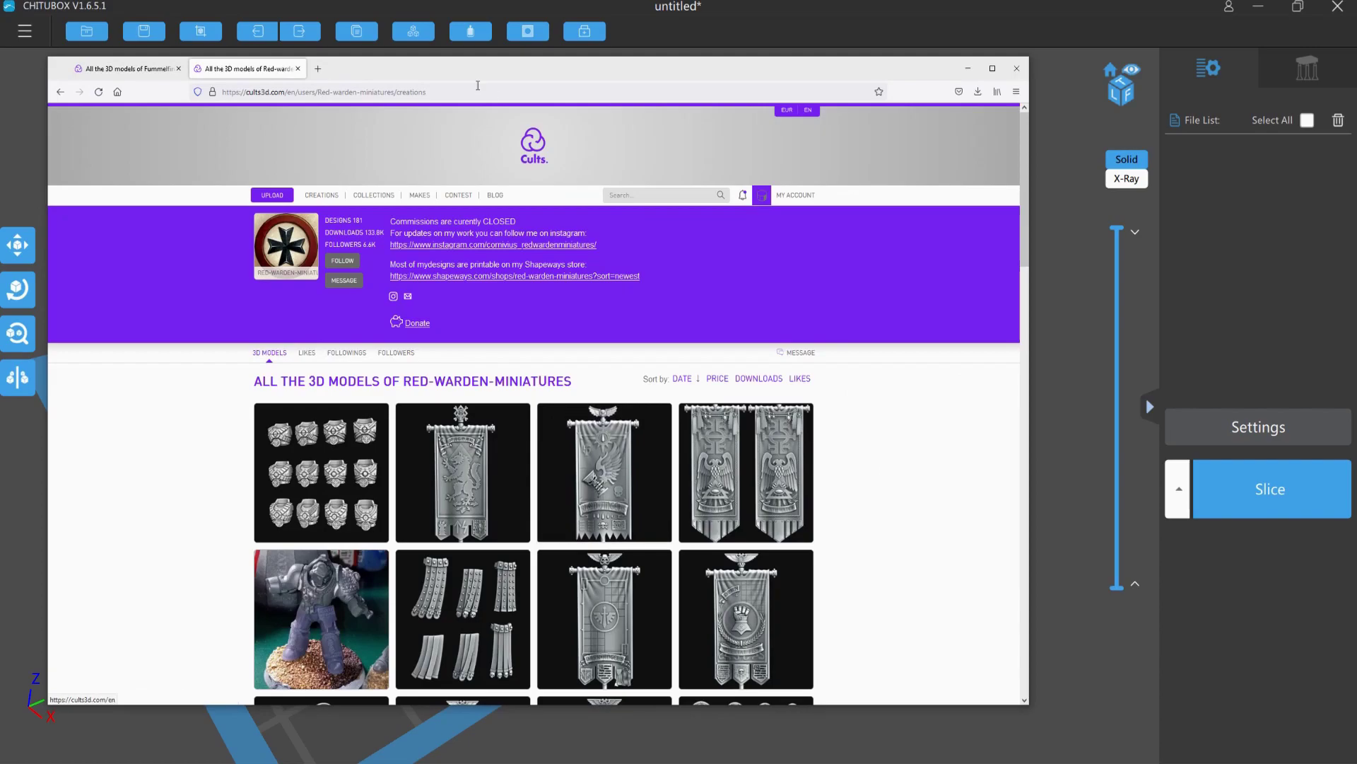
left_click(146, 70)
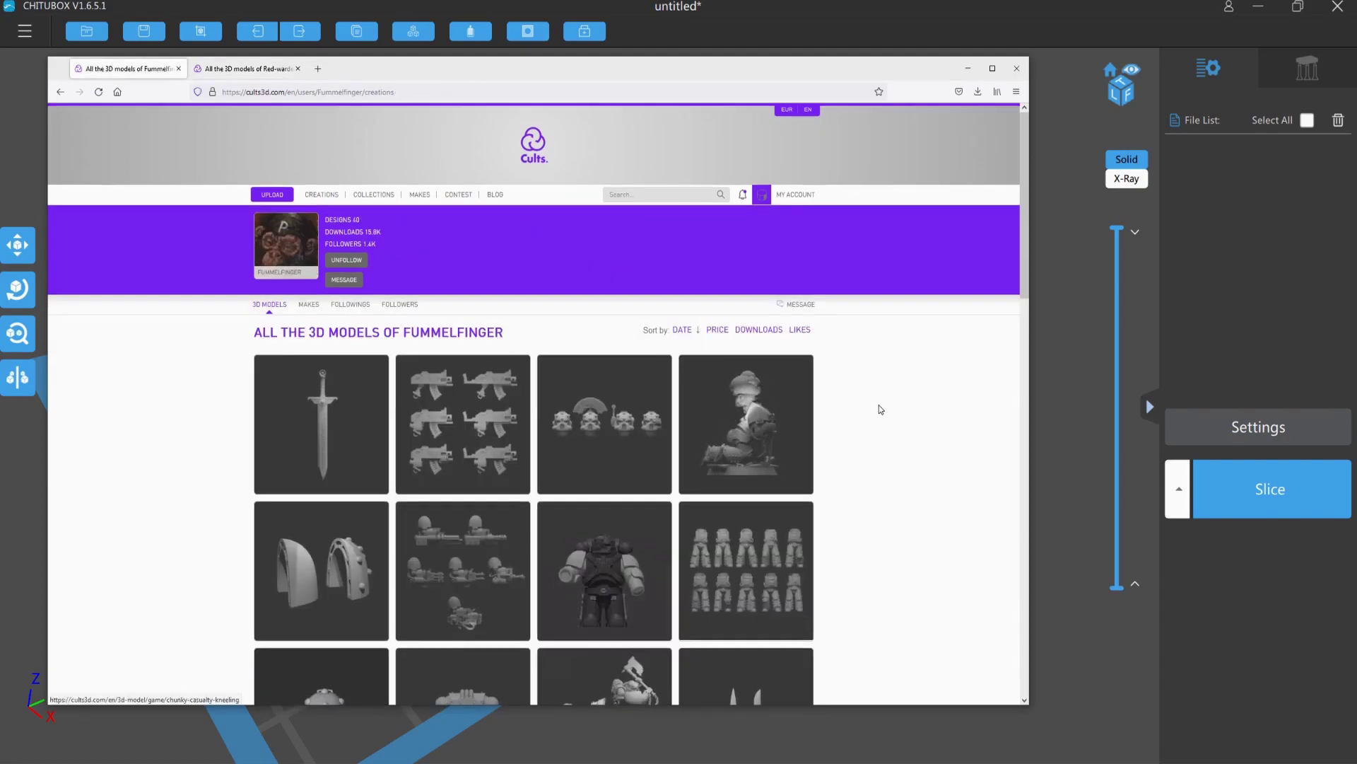
scroll(848, 396, "down", 3)
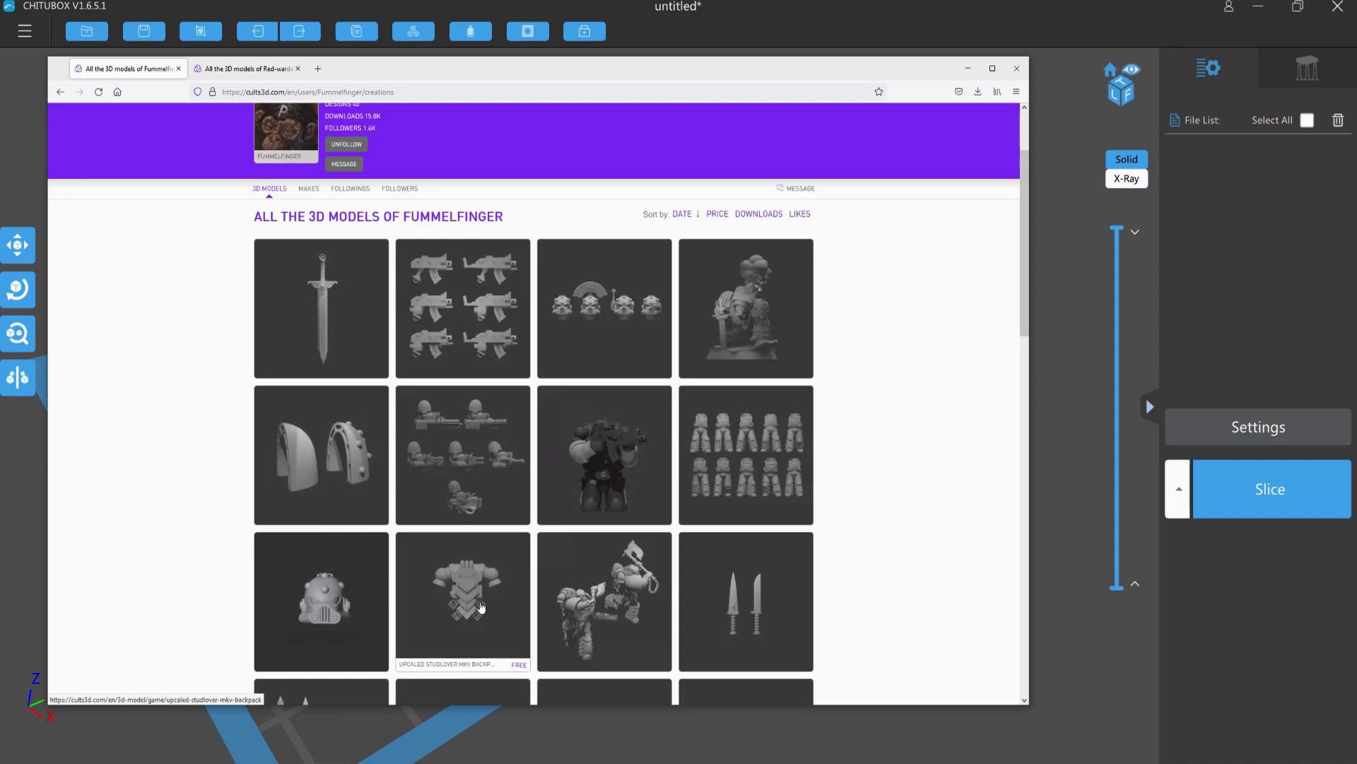
scroll(164, 514, "down", 3)
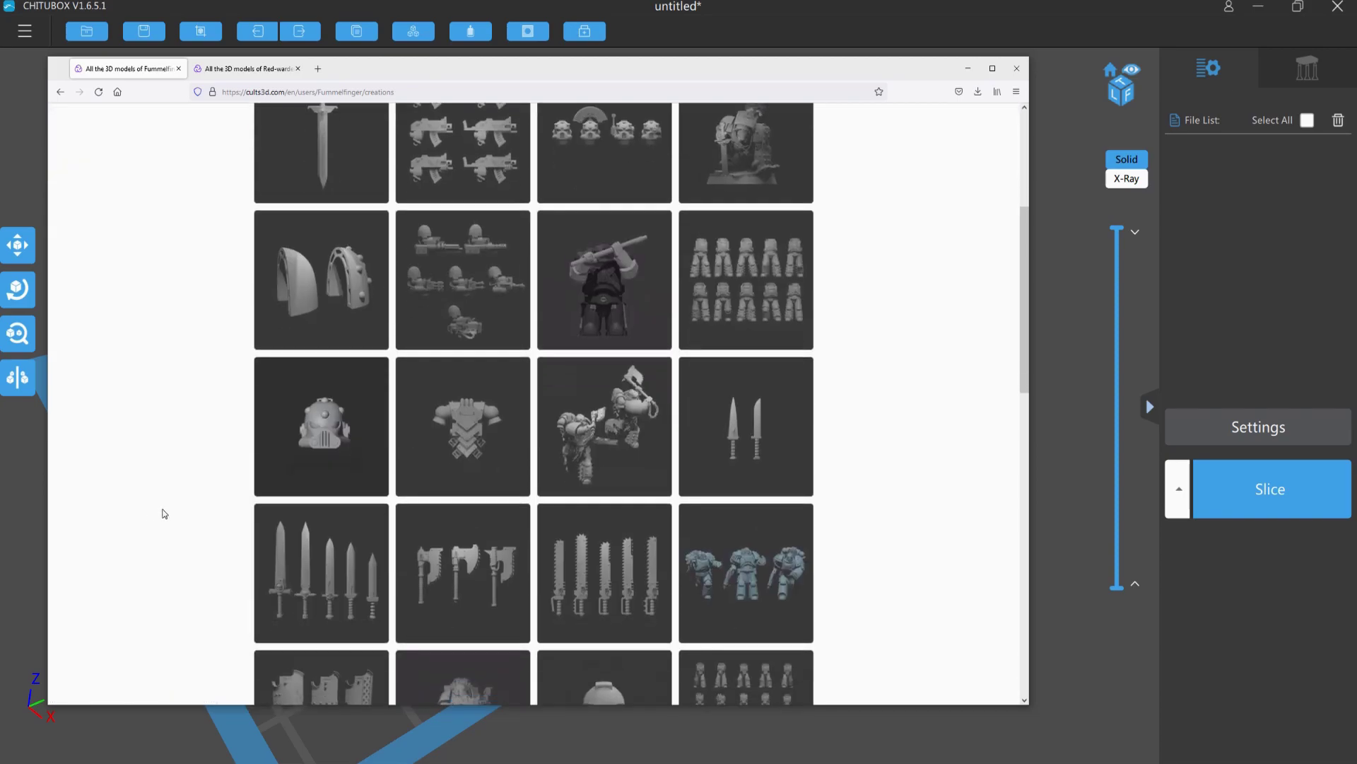
scroll(164, 513, "down", 3)
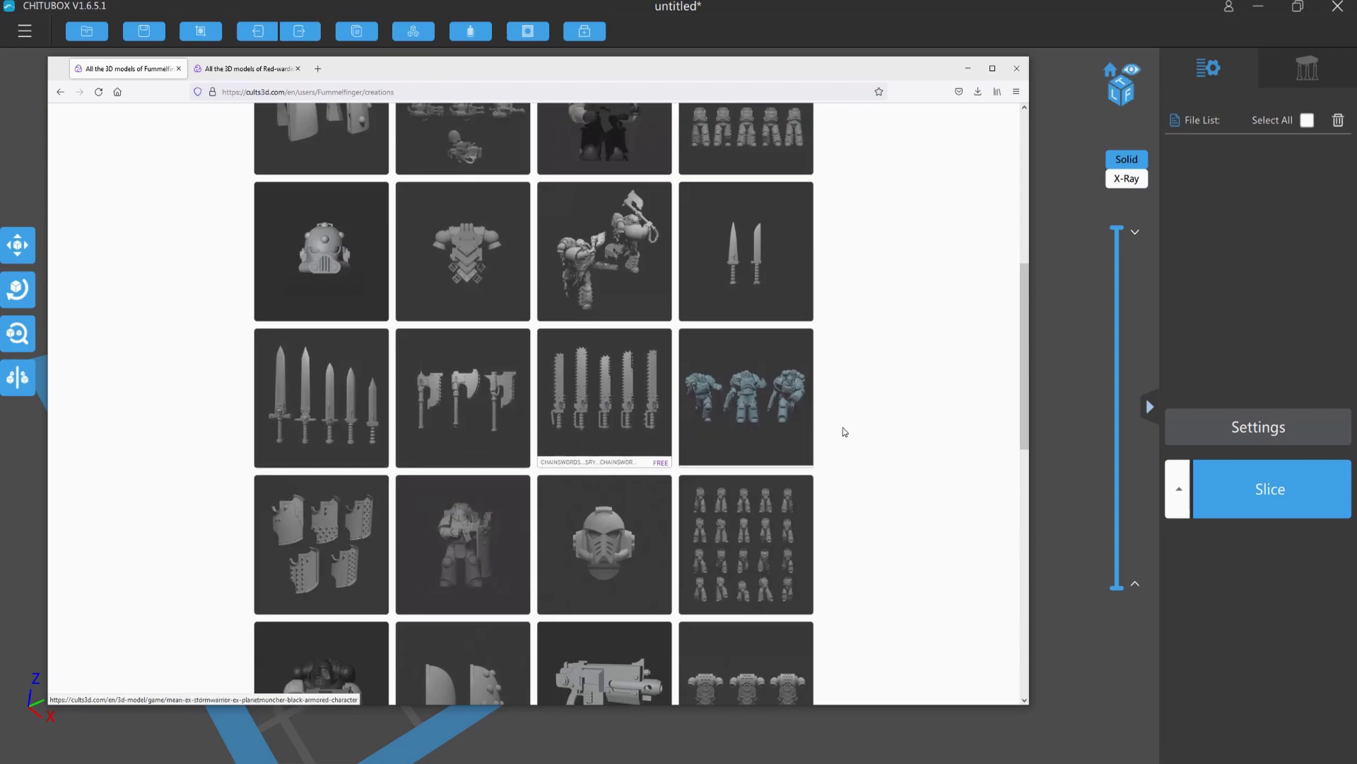
scroll(874, 434, "down", 2)
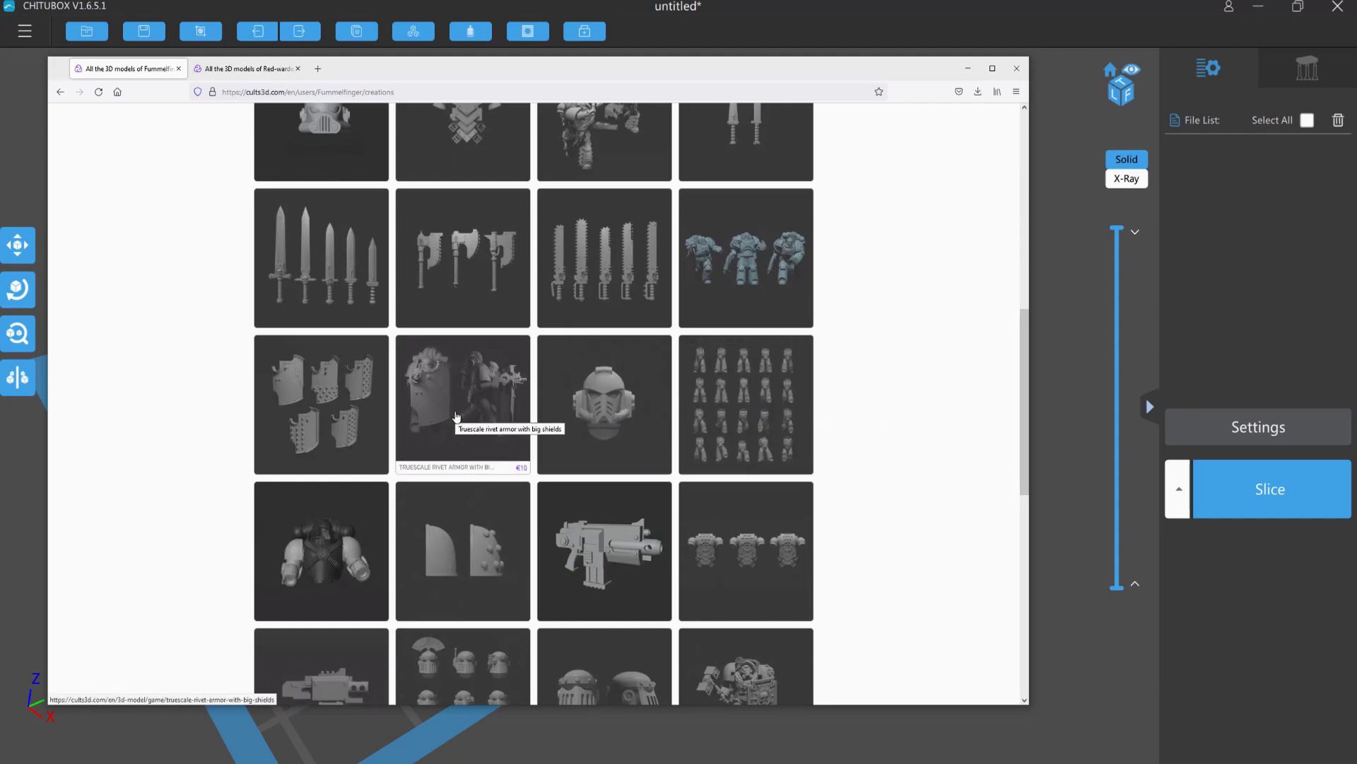
scroll(456, 417, "down", 3)
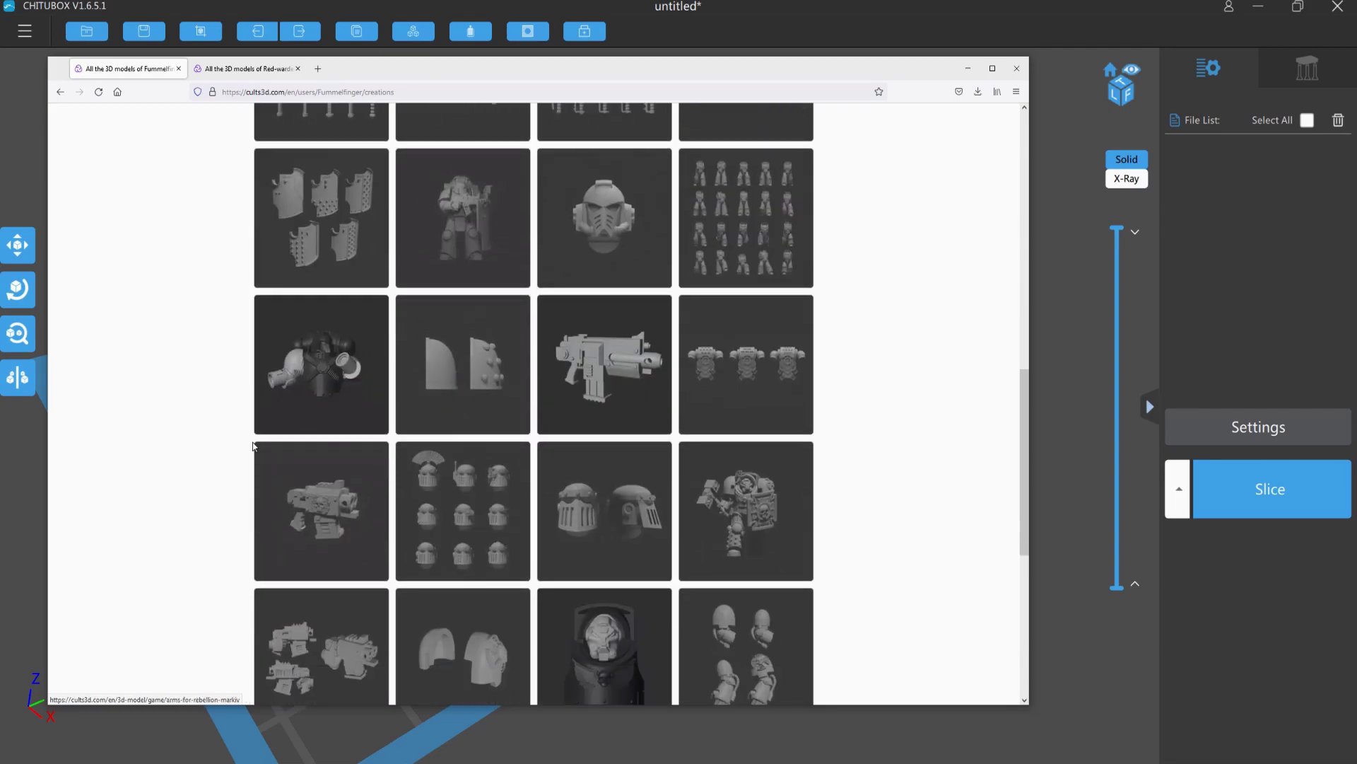
scroll(253, 446, "down", 8)
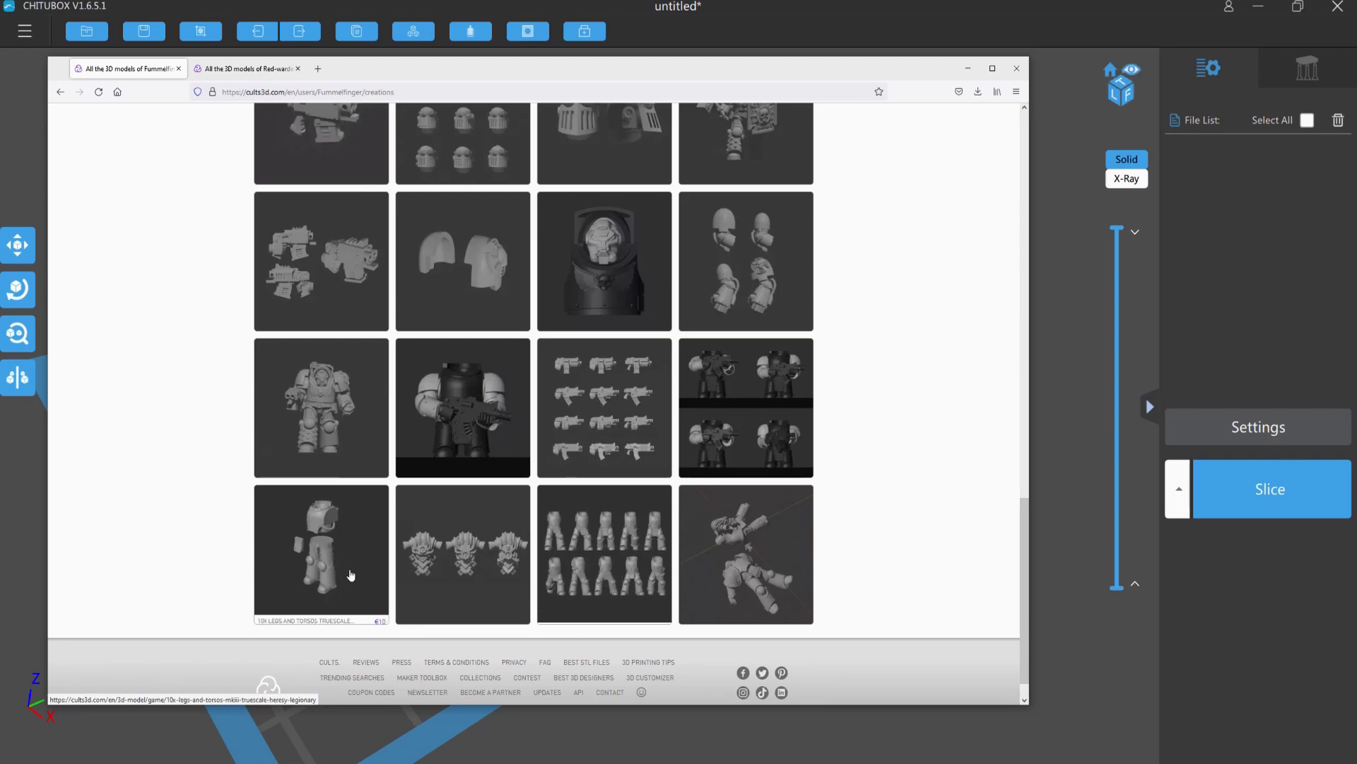
scroll(180, 501, "up", 2)
scroll(172, 509, "up", 2)
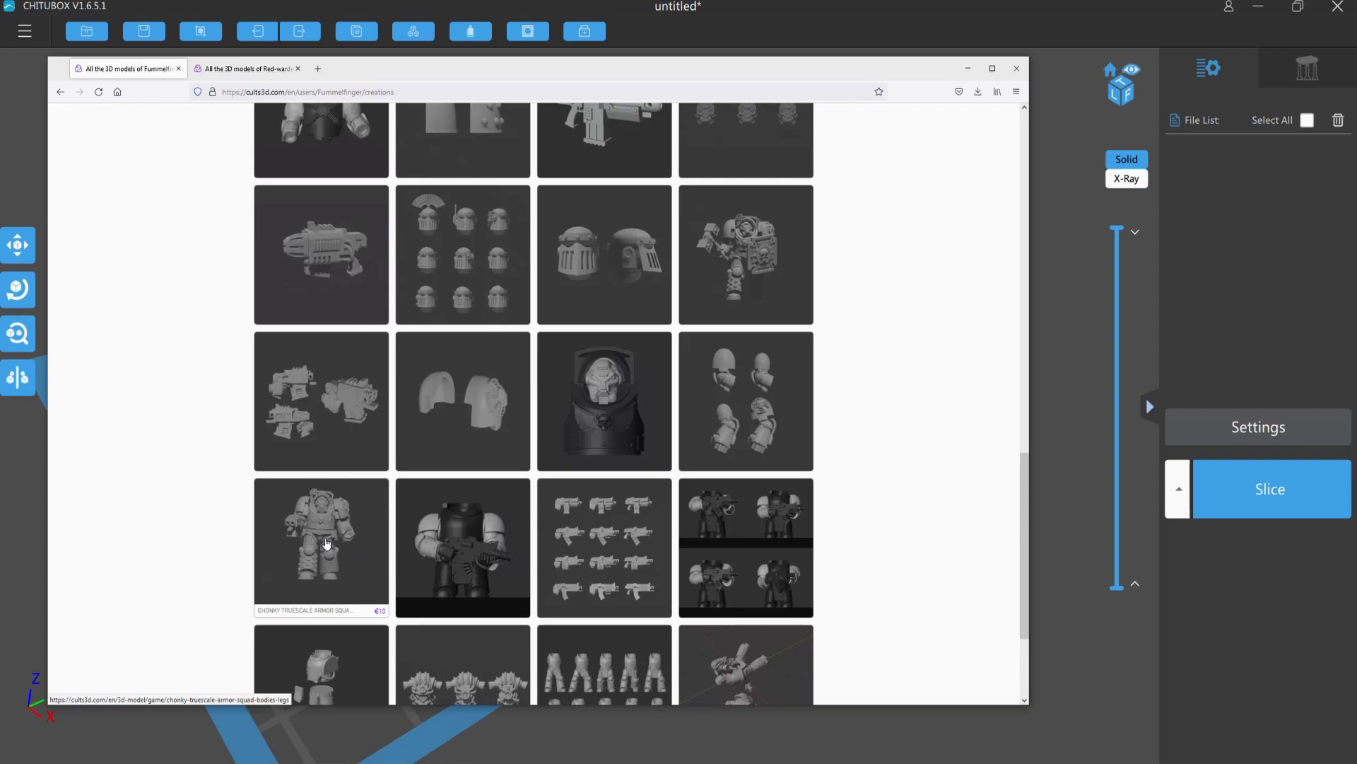
scroll(345, 560, "up", 1)
scroll(282, 549, "up", 4)
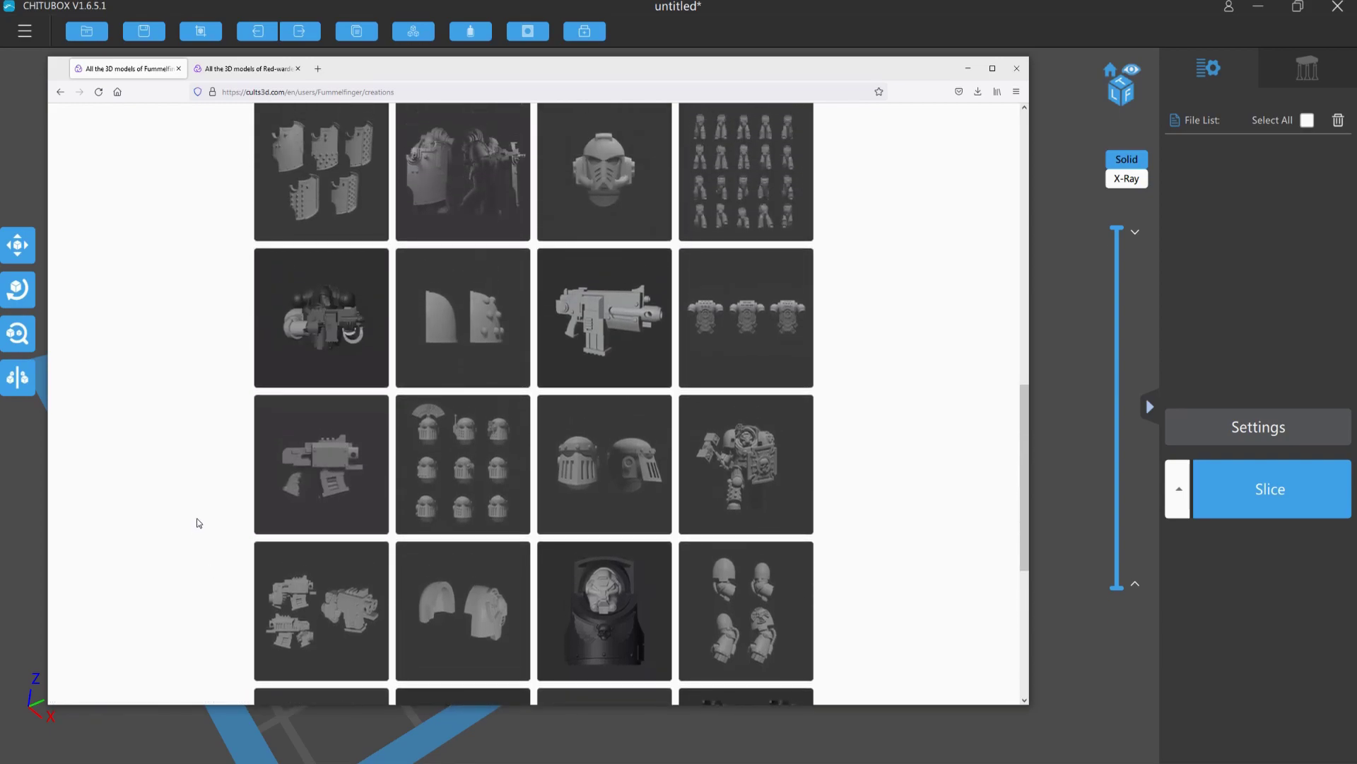
scroll(198, 519, "up", 3)
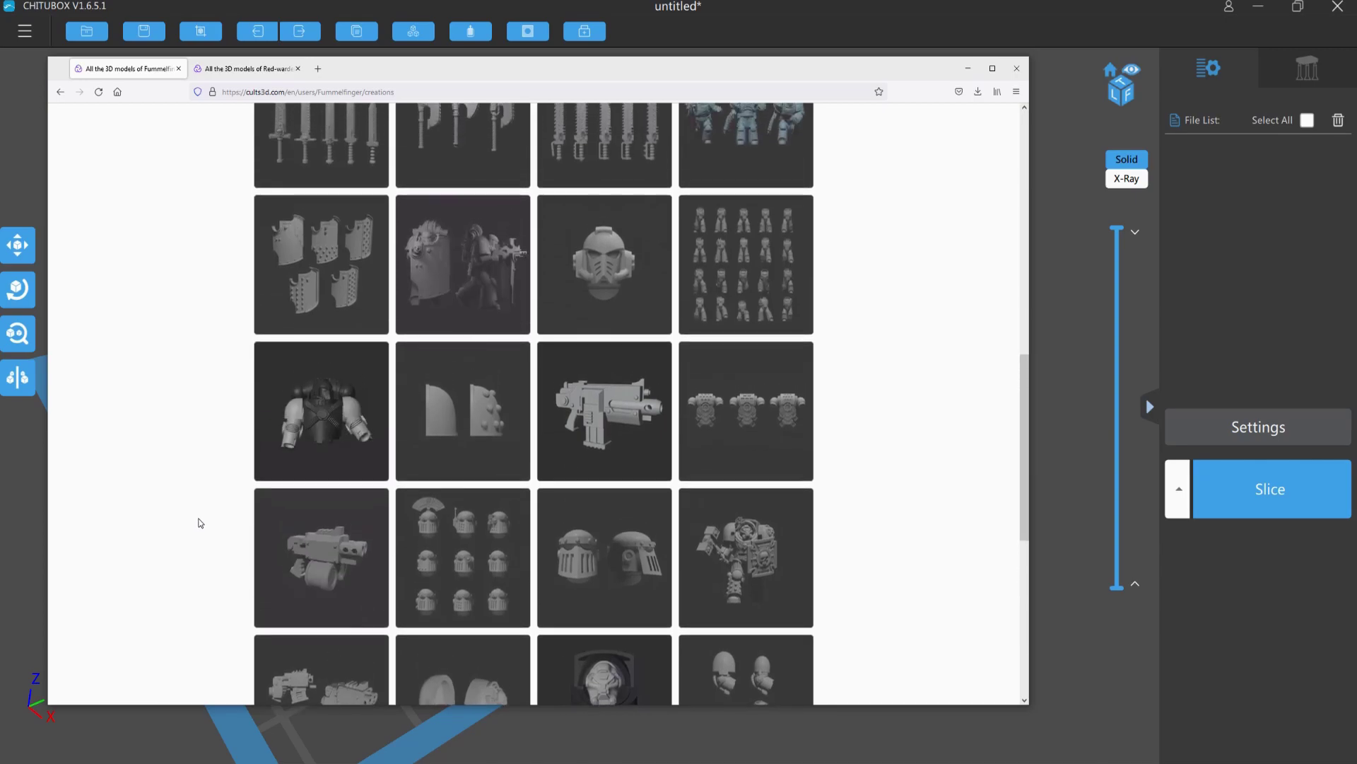
scroll(216, 485, "up", 7)
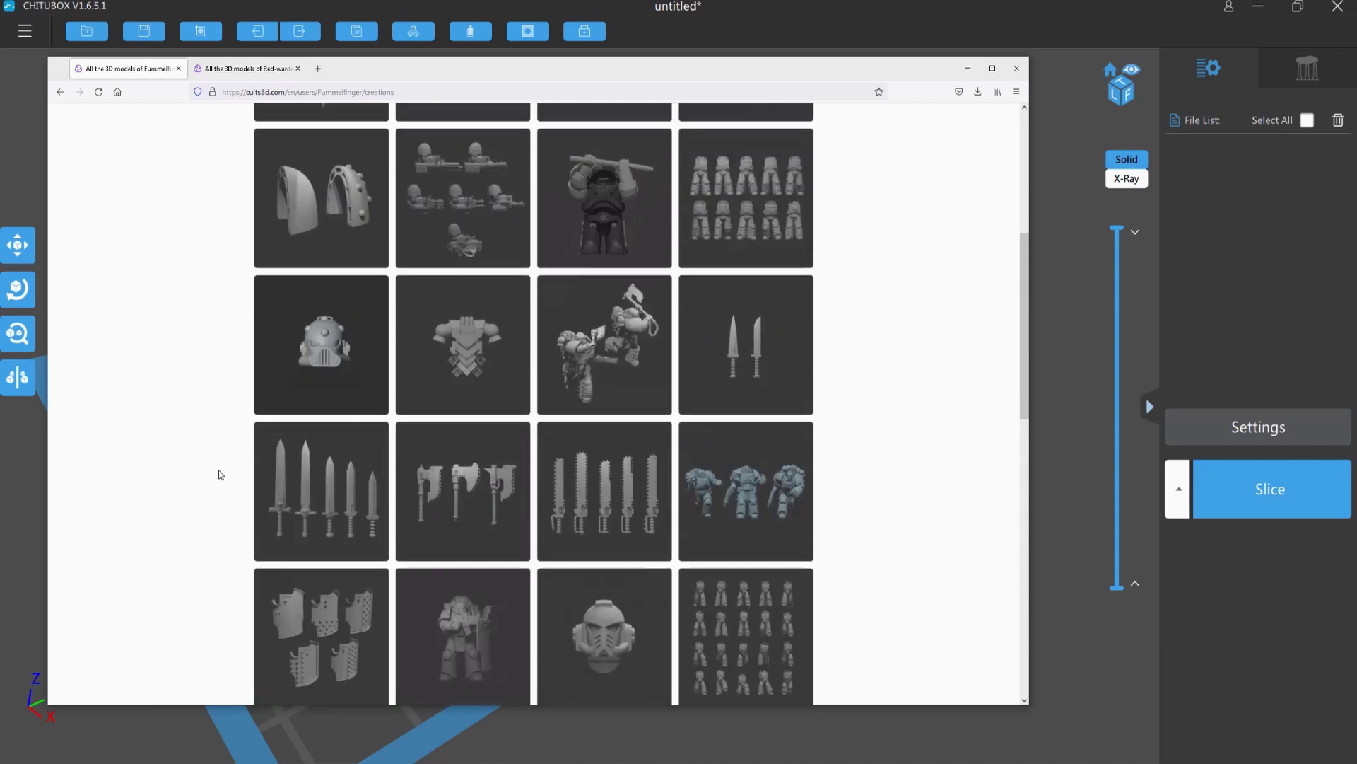
scroll(227, 446, "up", 2)
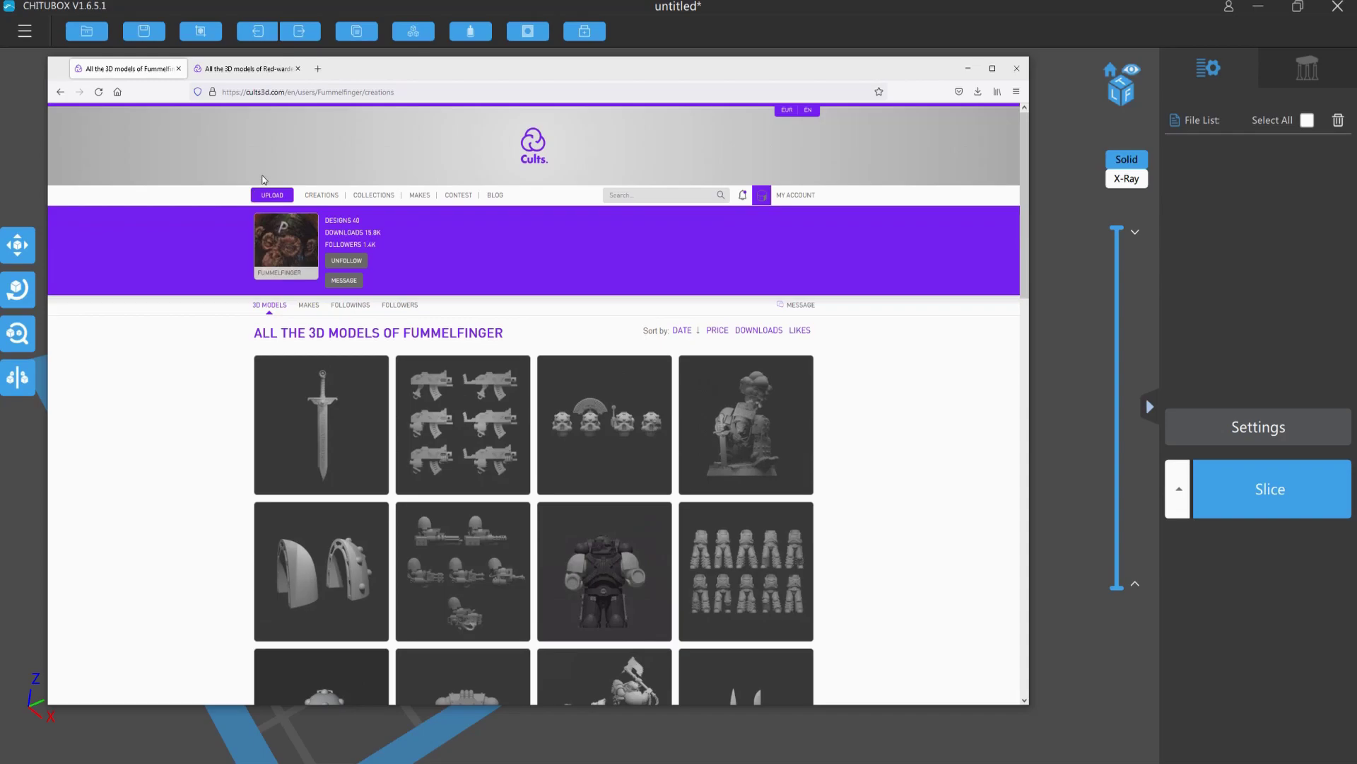
Step: Open the second designer's tab and scroll through the first page of creations
left_click(246, 68)
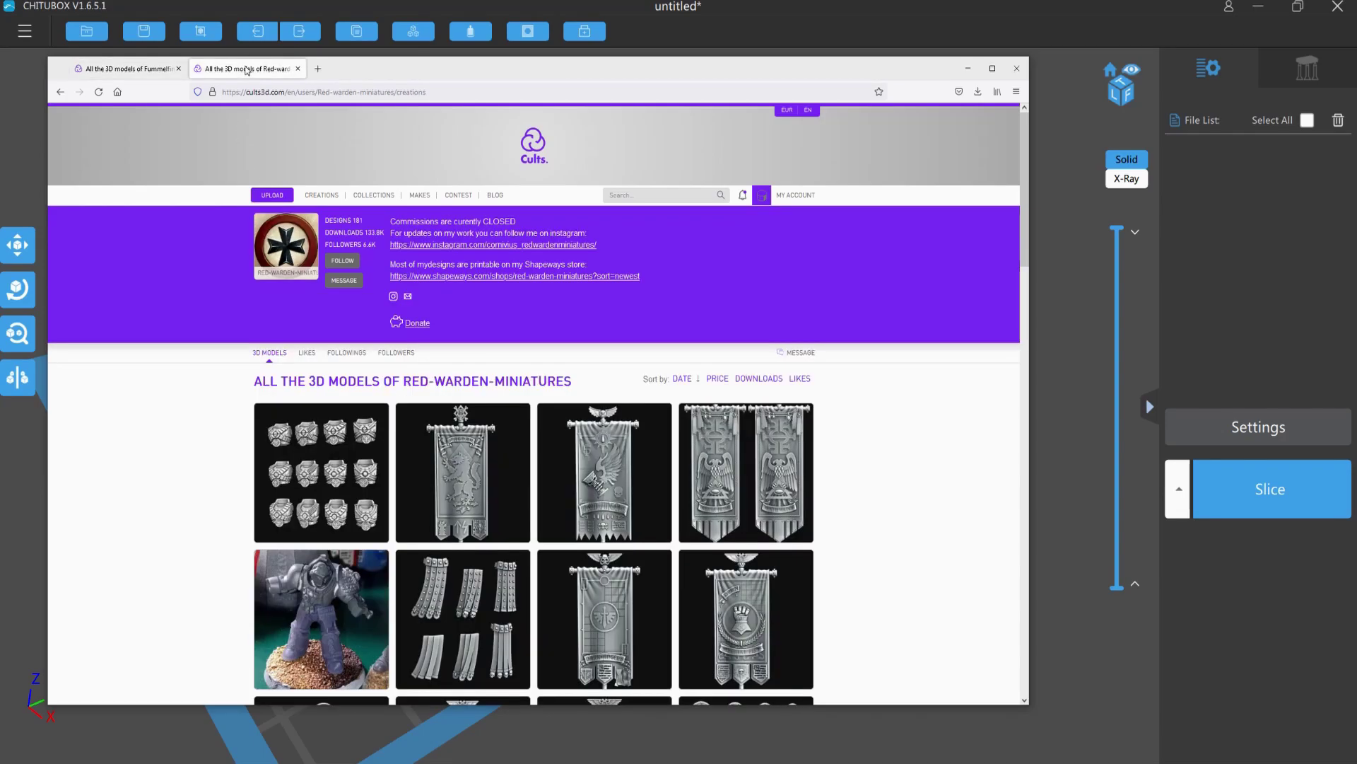
scroll(216, 453, "down", 2)
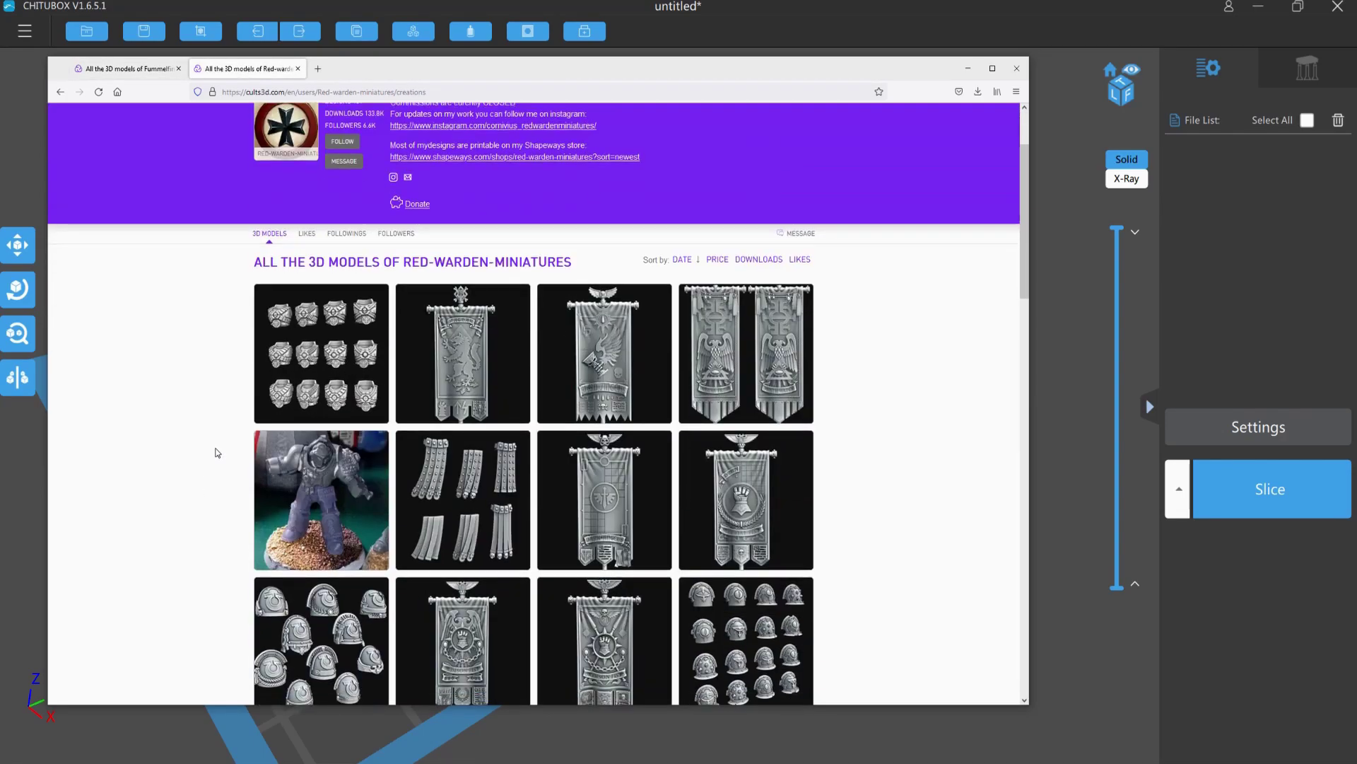
scroll(215, 453, "down", 2)
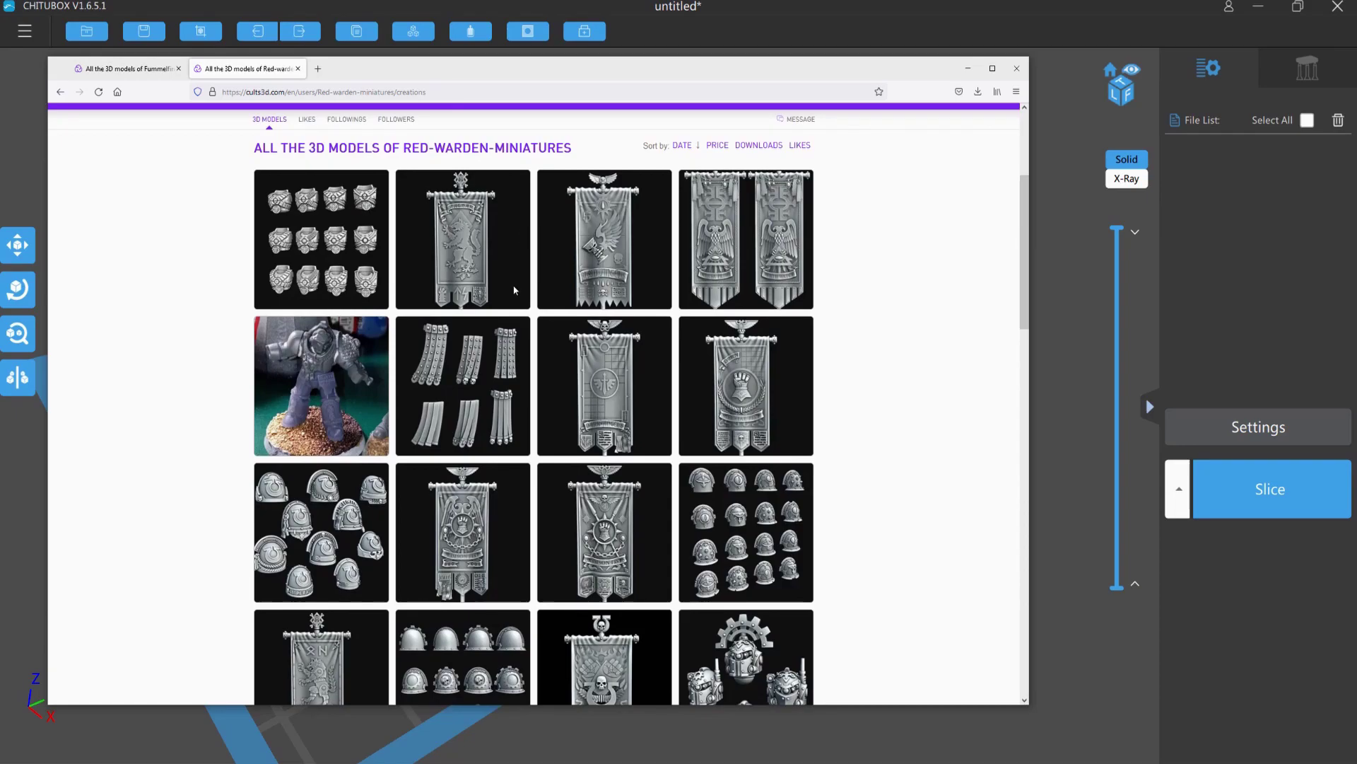
scroll(842, 325, "down", 3)
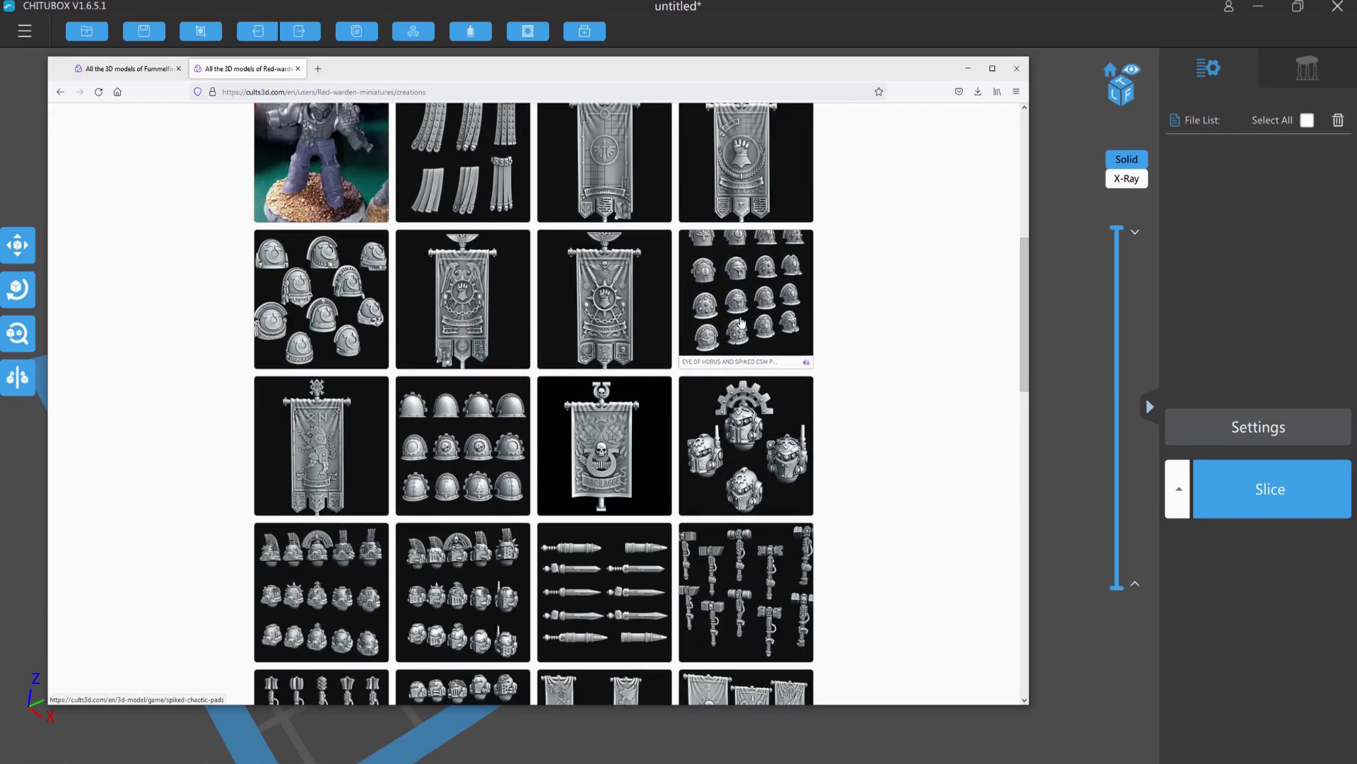
scroll(736, 308, "down", 1)
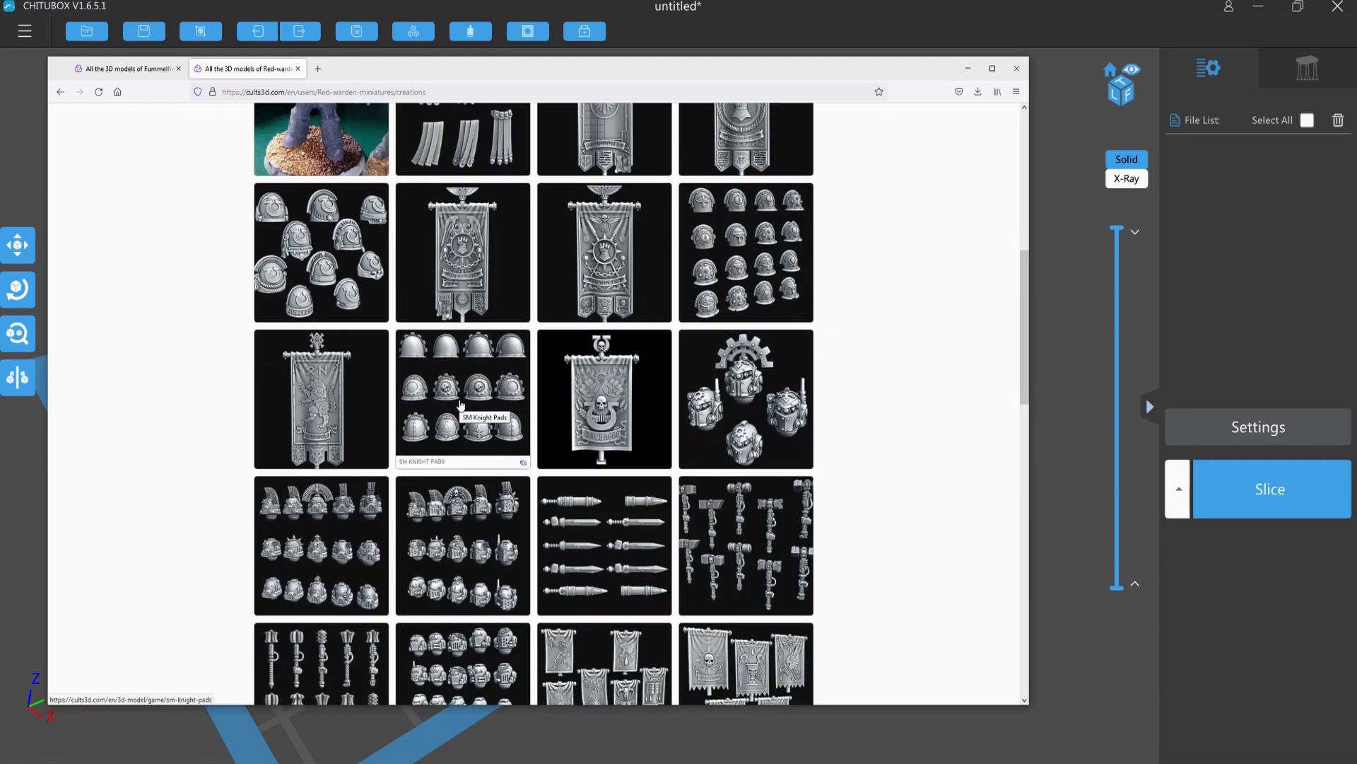
scroll(460, 405, "down", 2)
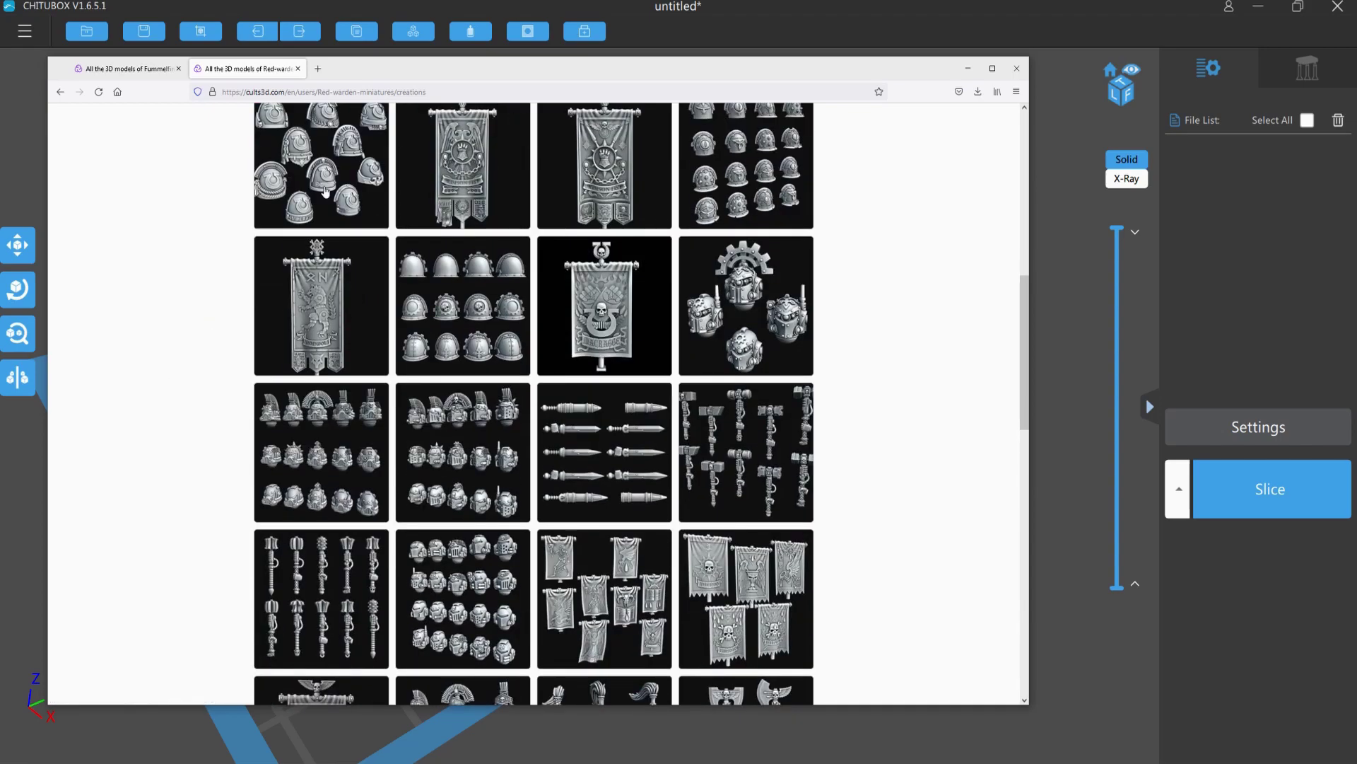
scroll(236, 364, "down", 3)
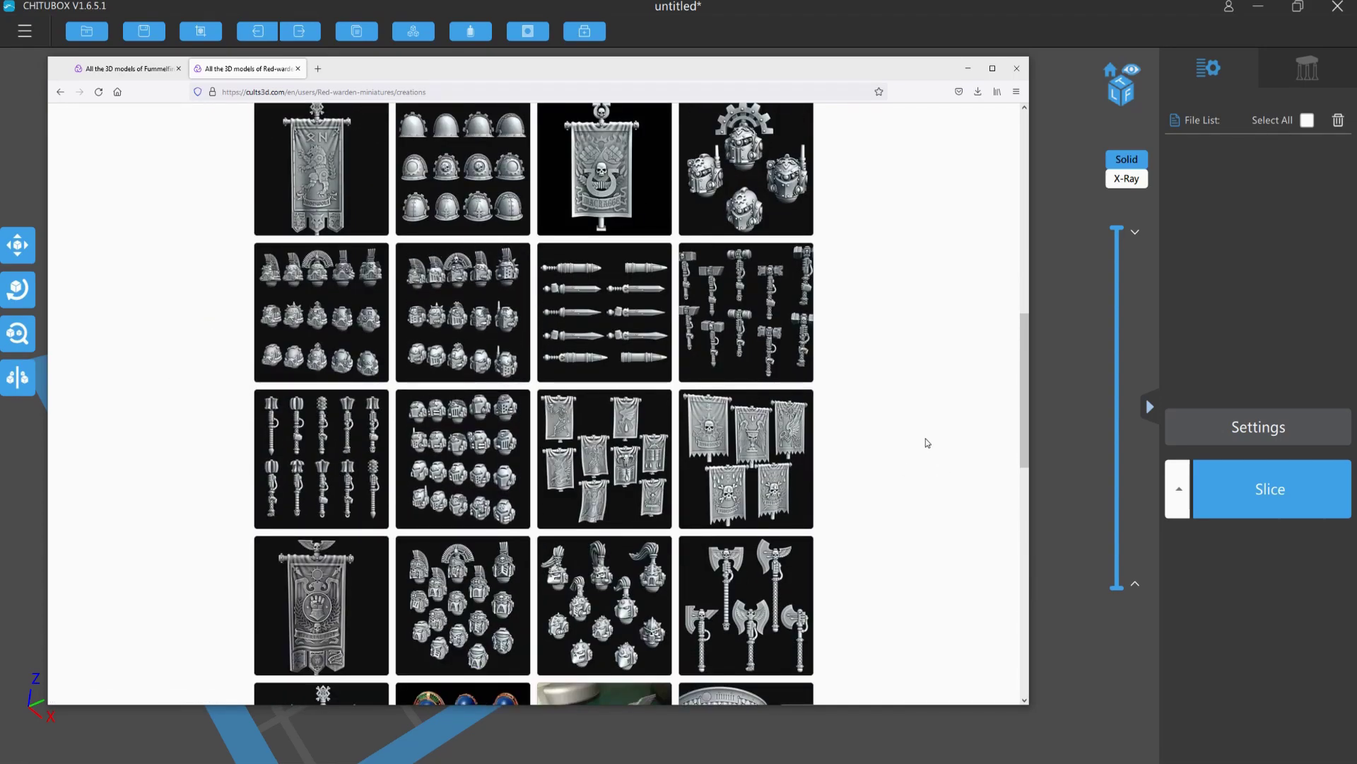
scroll(865, 366, "down", 3)
scroll(865, 367, "down", 1)
scroll(850, 460, "down", 6)
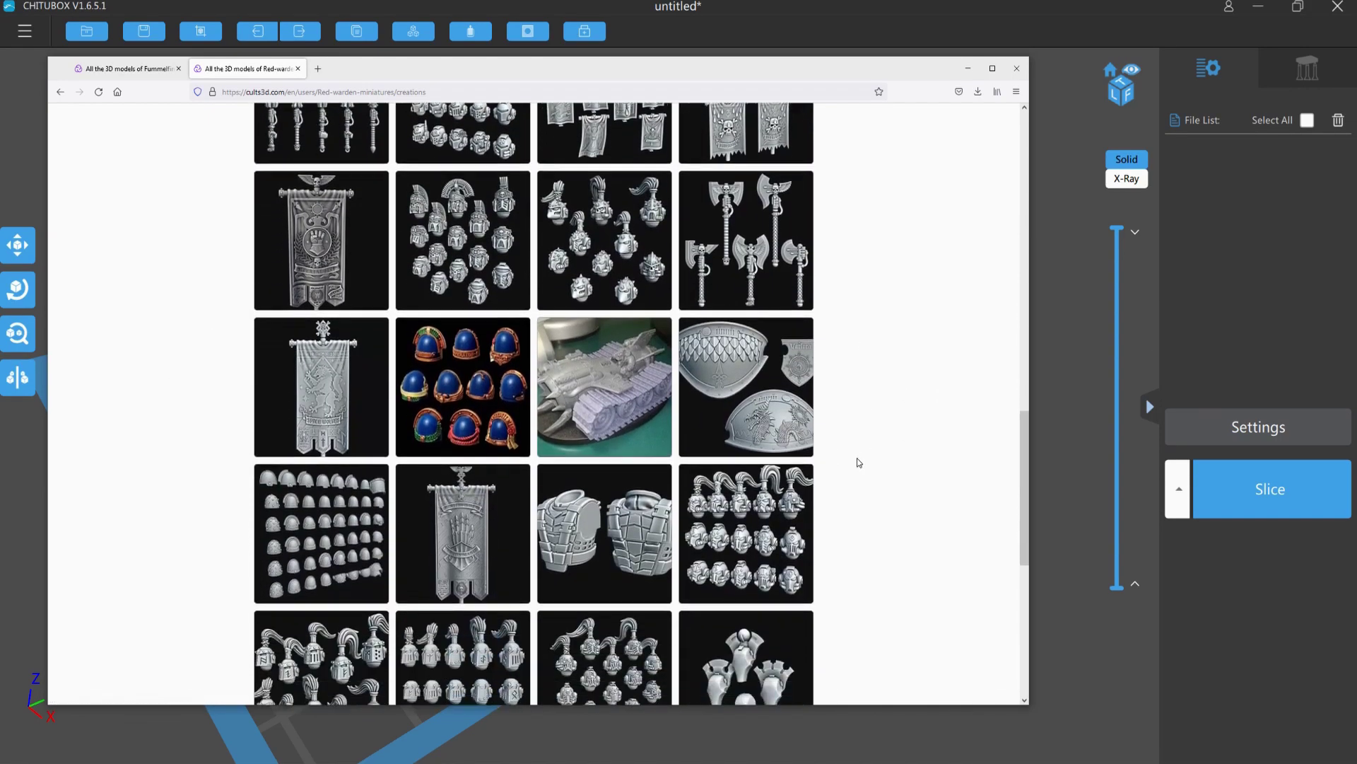
scroll(859, 465, "down", 6)
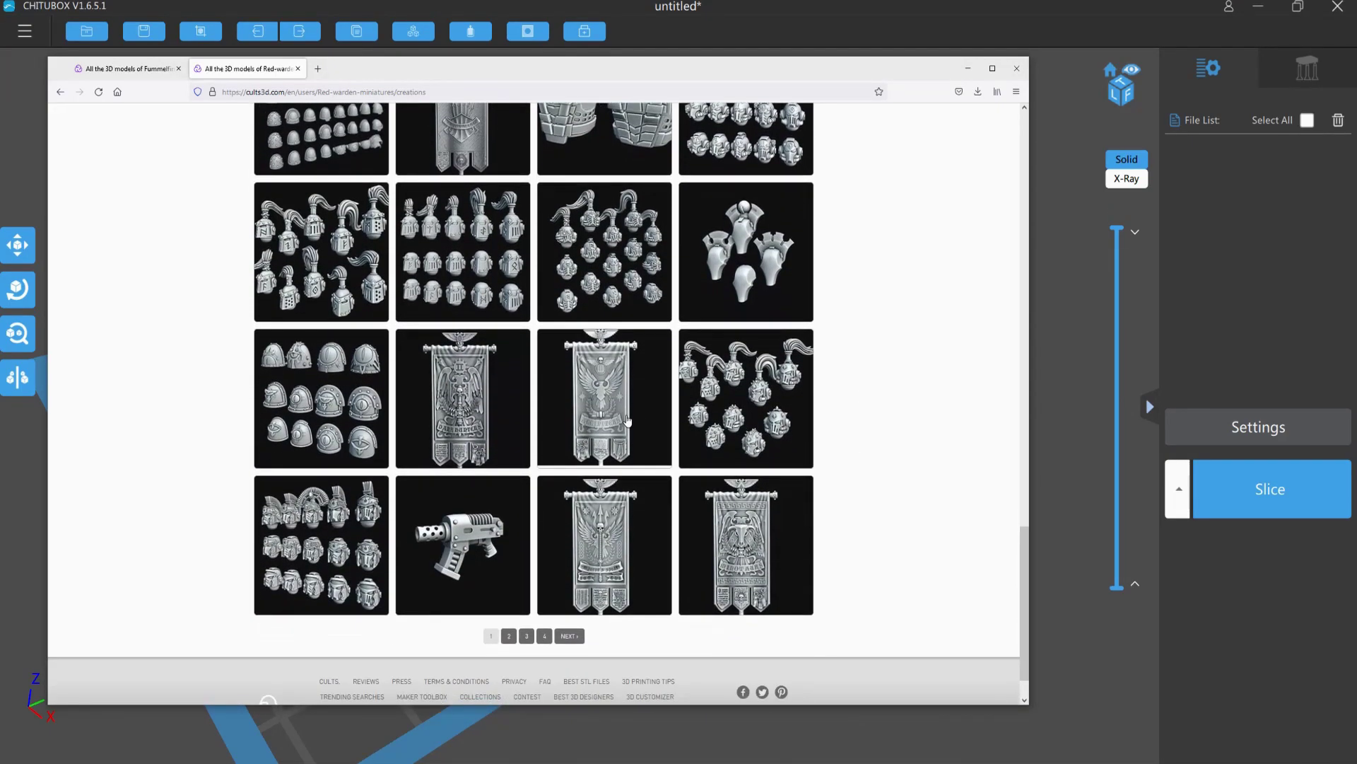
Step: Go to page 2 of the second designer's creations and scroll through it
left_click(569, 636)
scroll(826, 446, "down", 5)
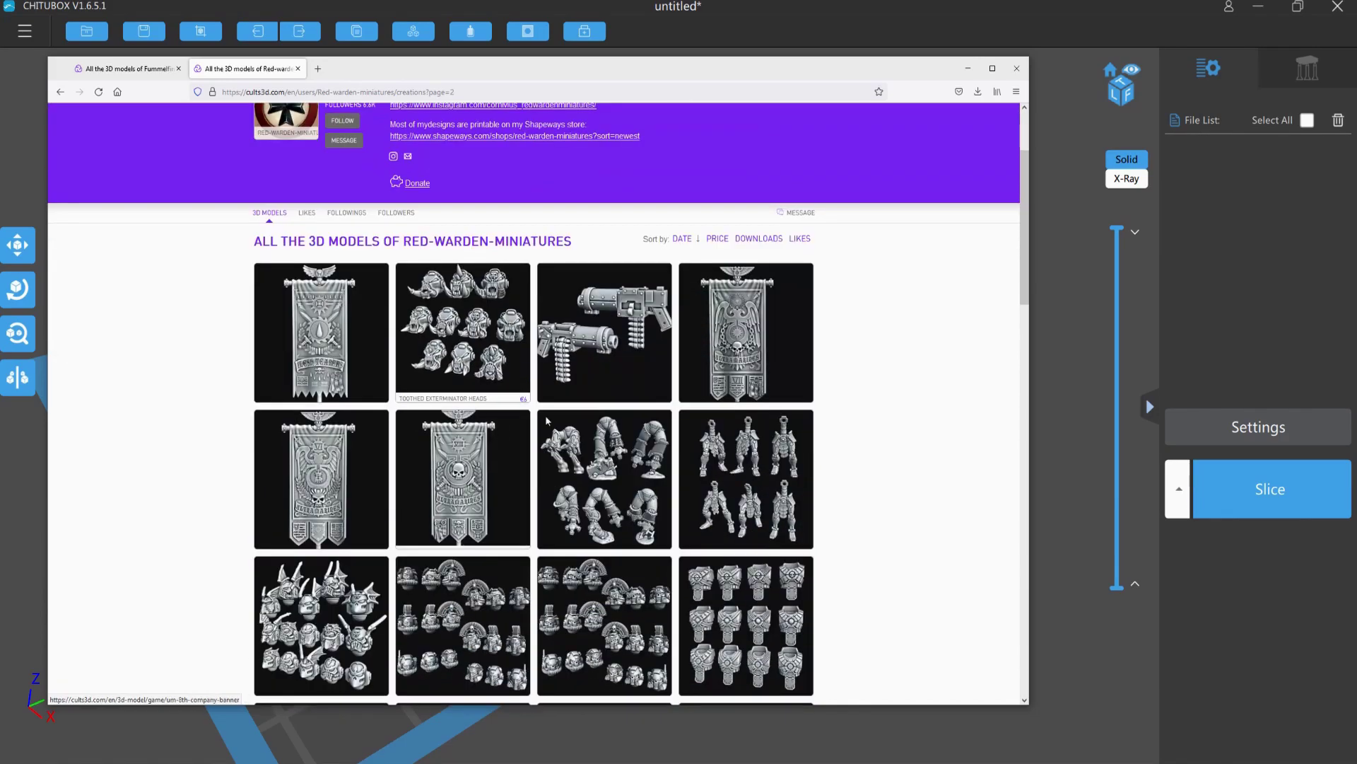
scroll(826, 446, "down", 6)
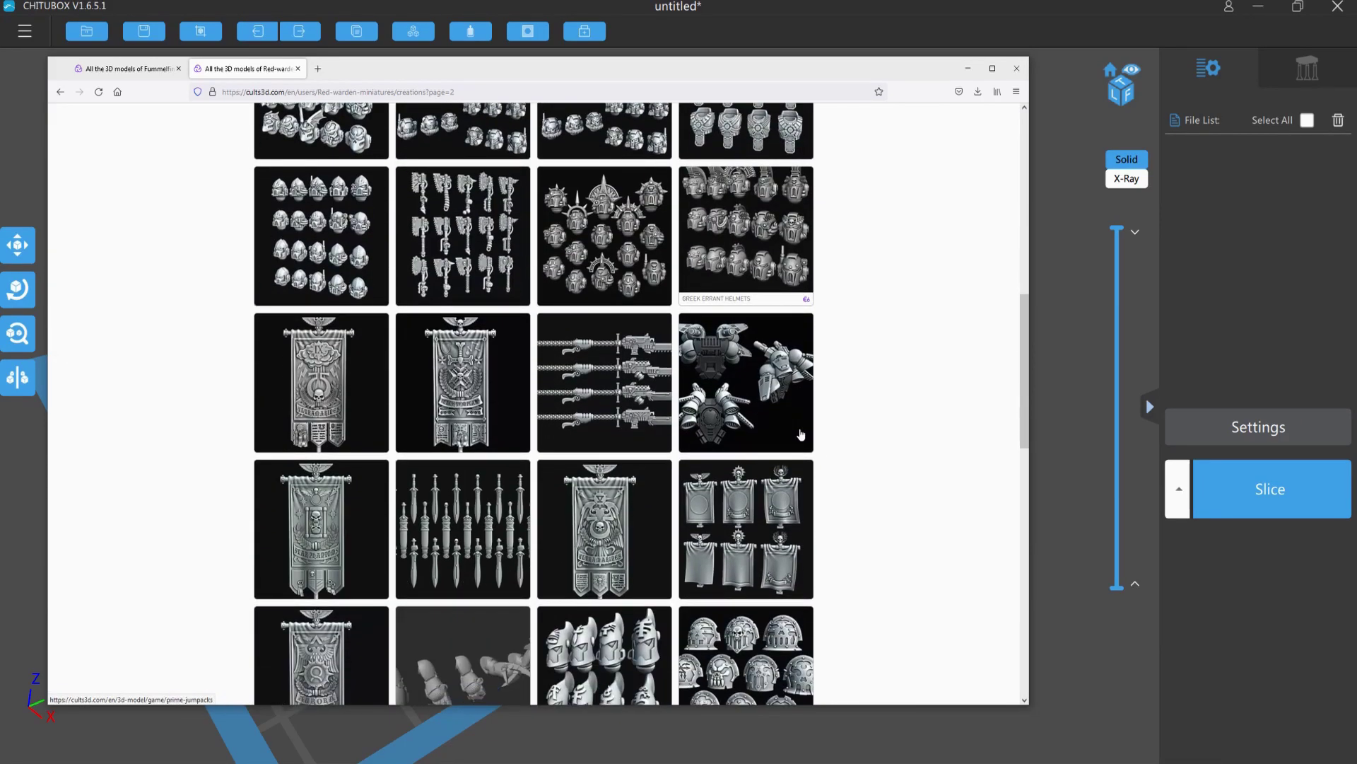
scroll(801, 434, "down", 4)
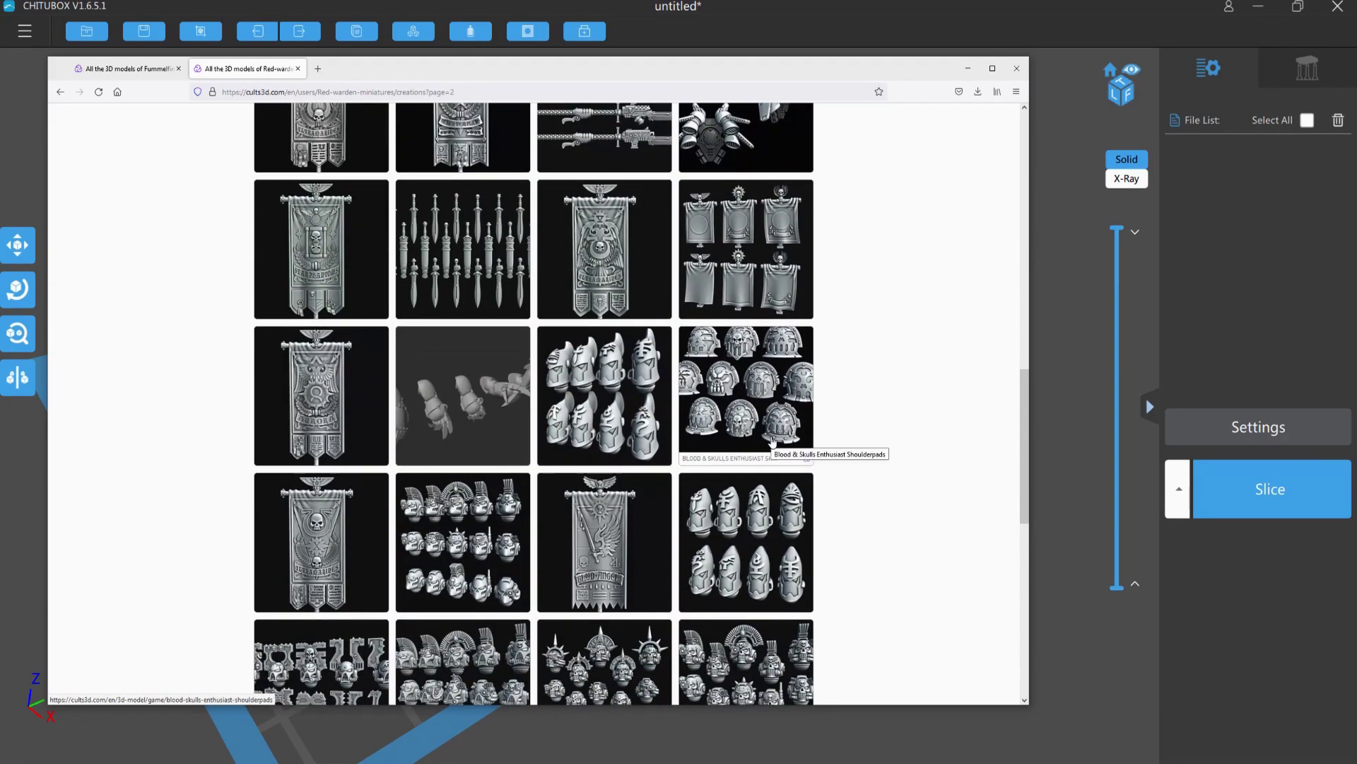
scroll(773, 442, "down", 4)
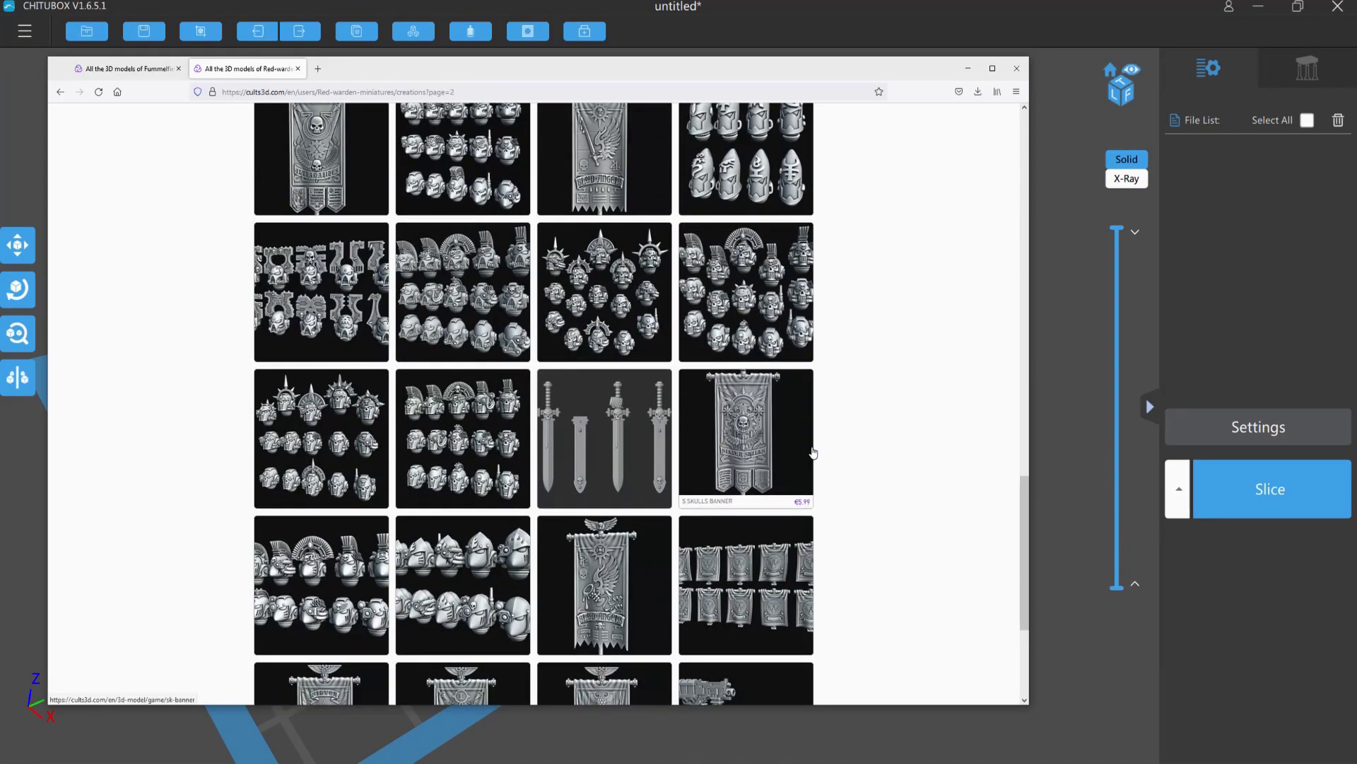
scroll(178, 434, "down", 2)
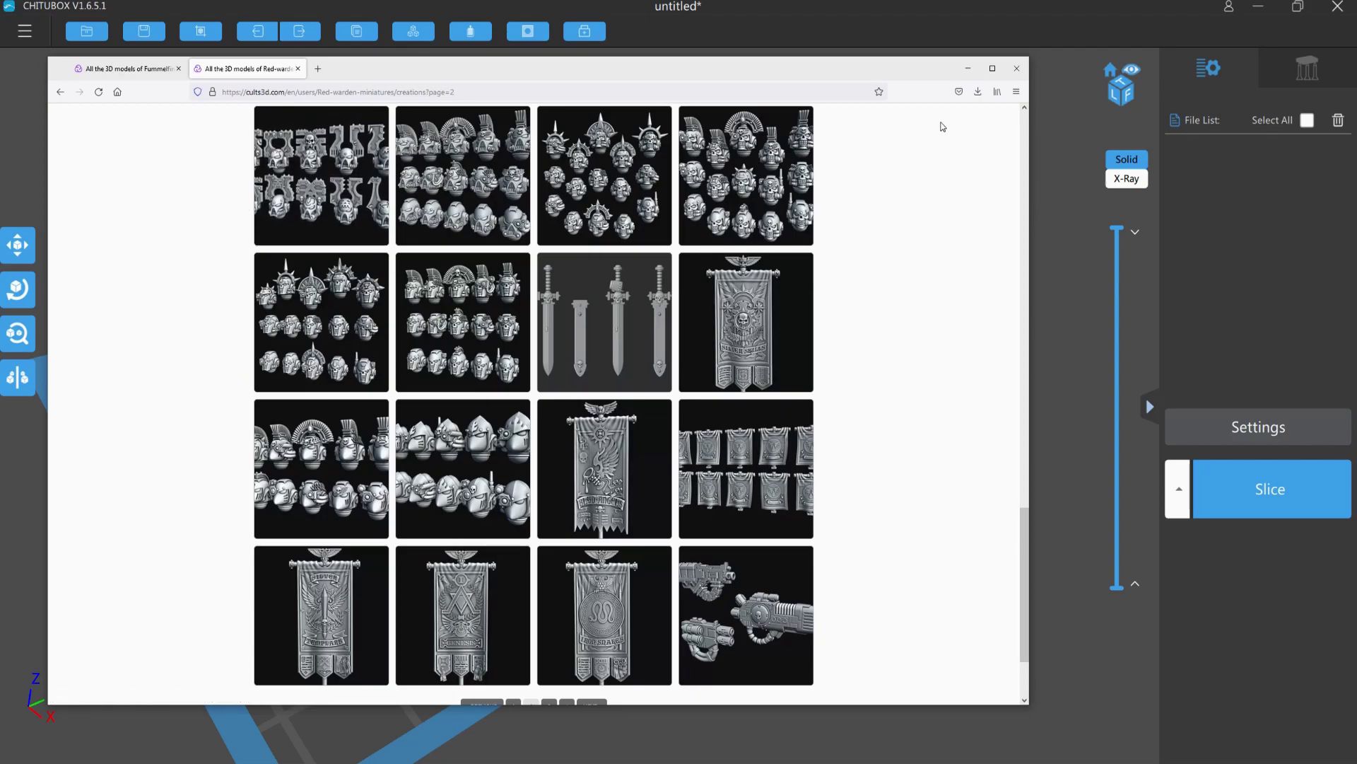
Step: Close Firefox and select the two torso, two legs and two backpack files in Explorer
left_click(1018, 69)
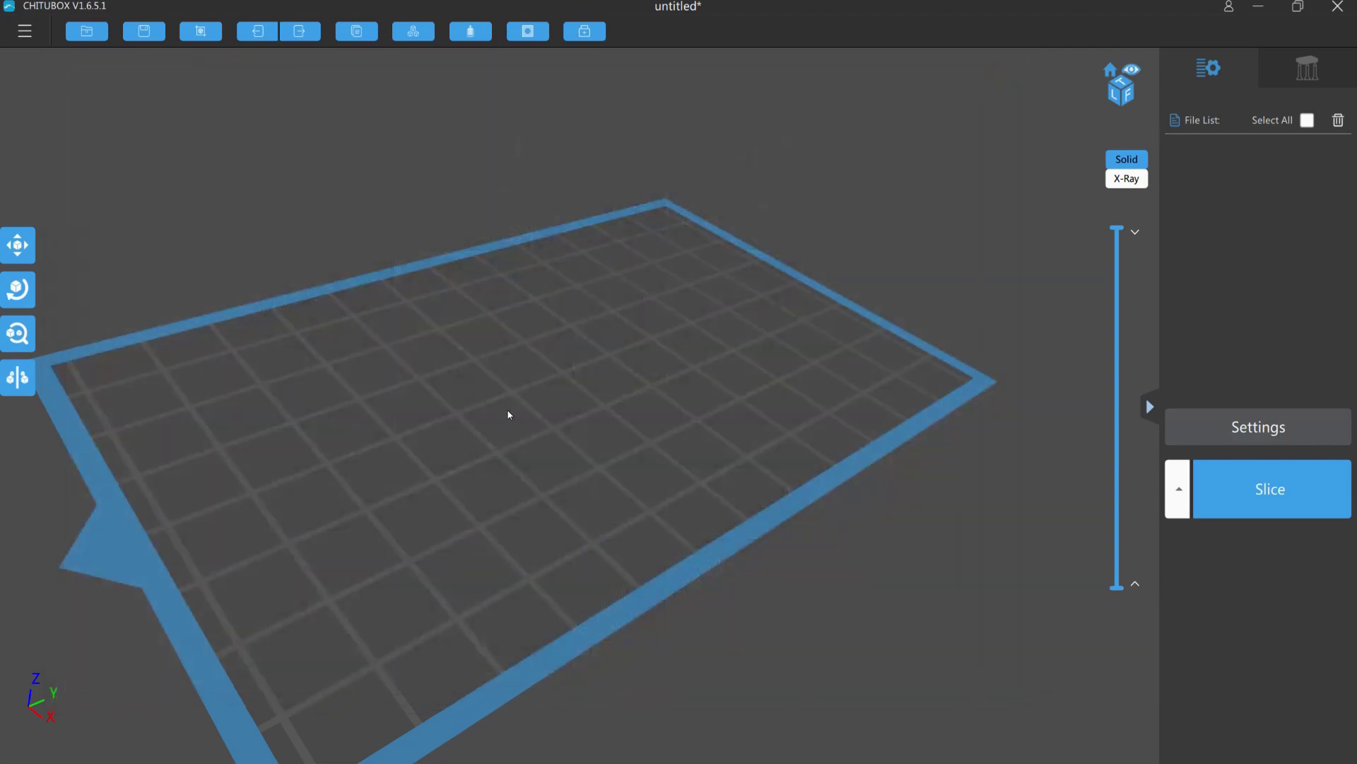
key("alt+Tab")
key("alt+Tab")
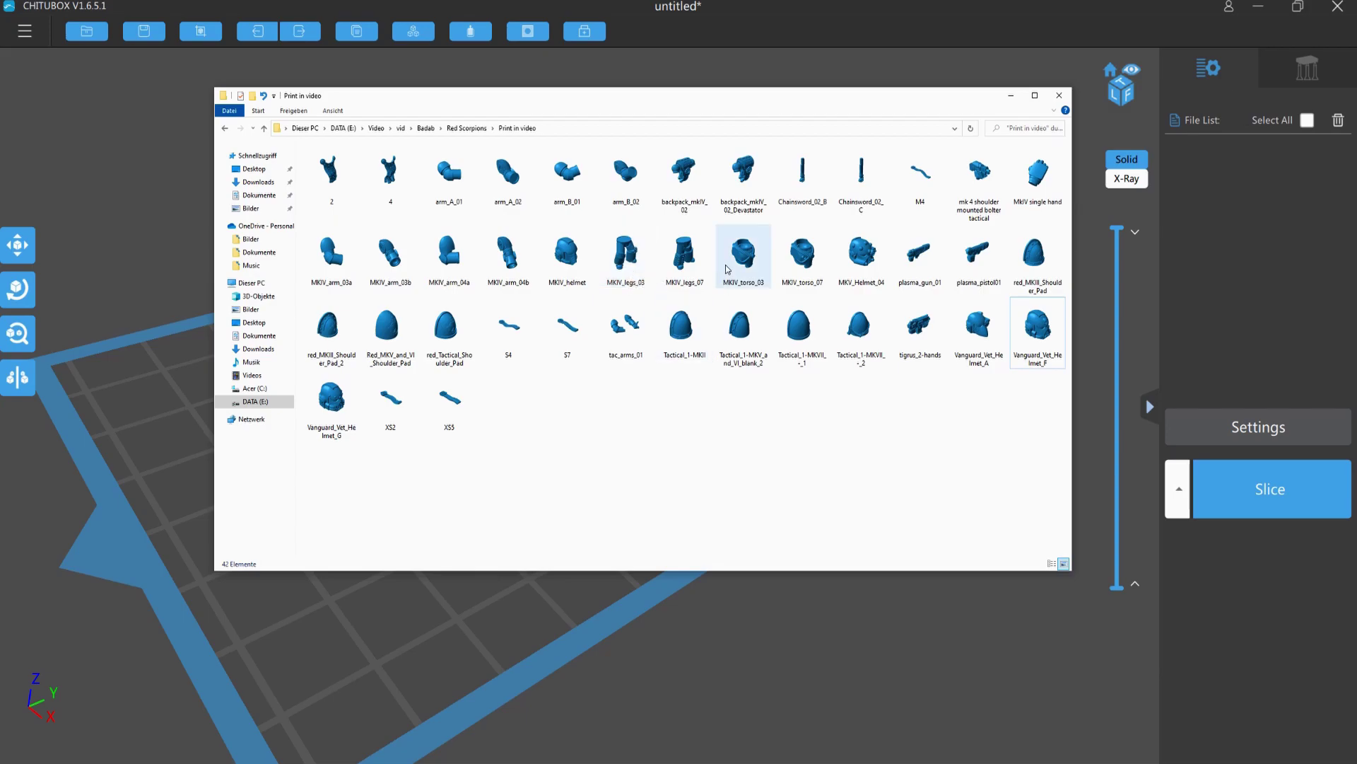
left_click(811, 260)
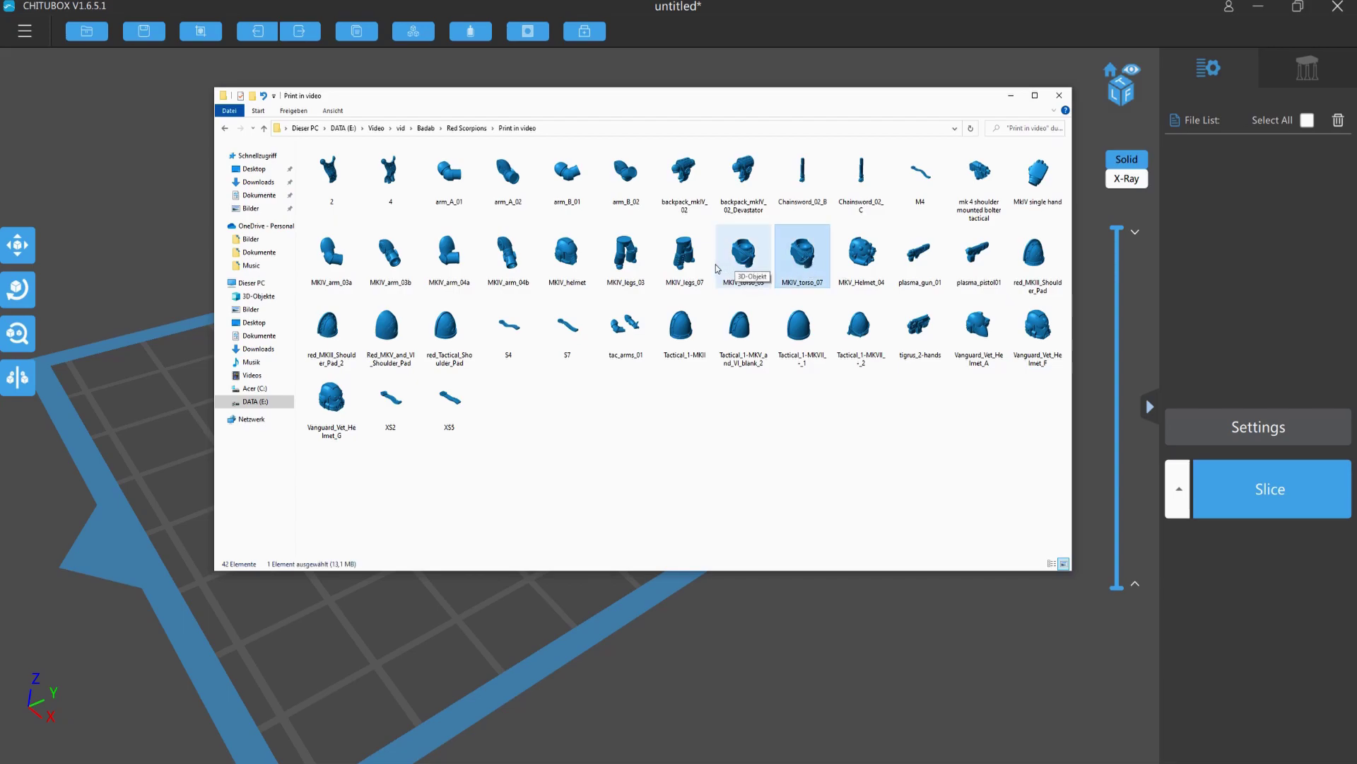
left_click(628, 263, "shift")
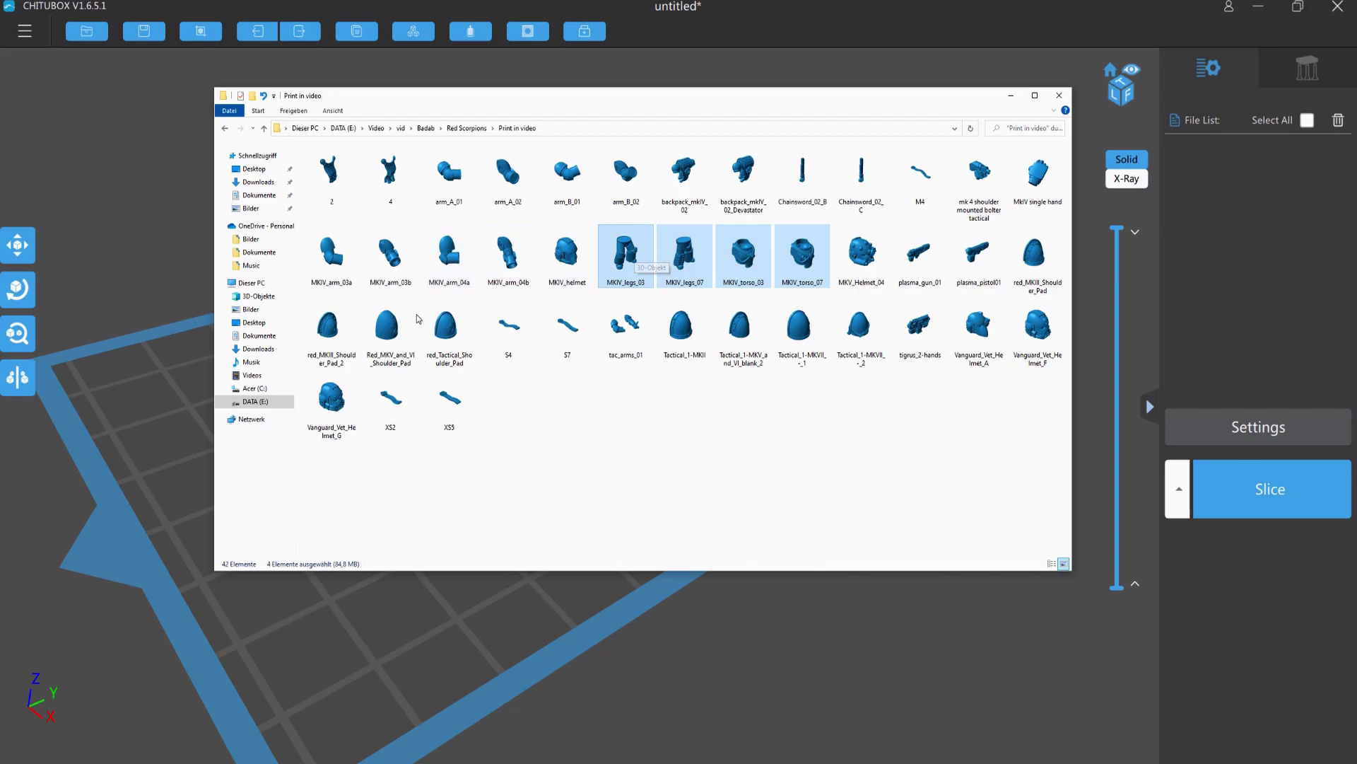
left_click(696, 187, "ctrl")
left_click(769, 195, "ctrl")
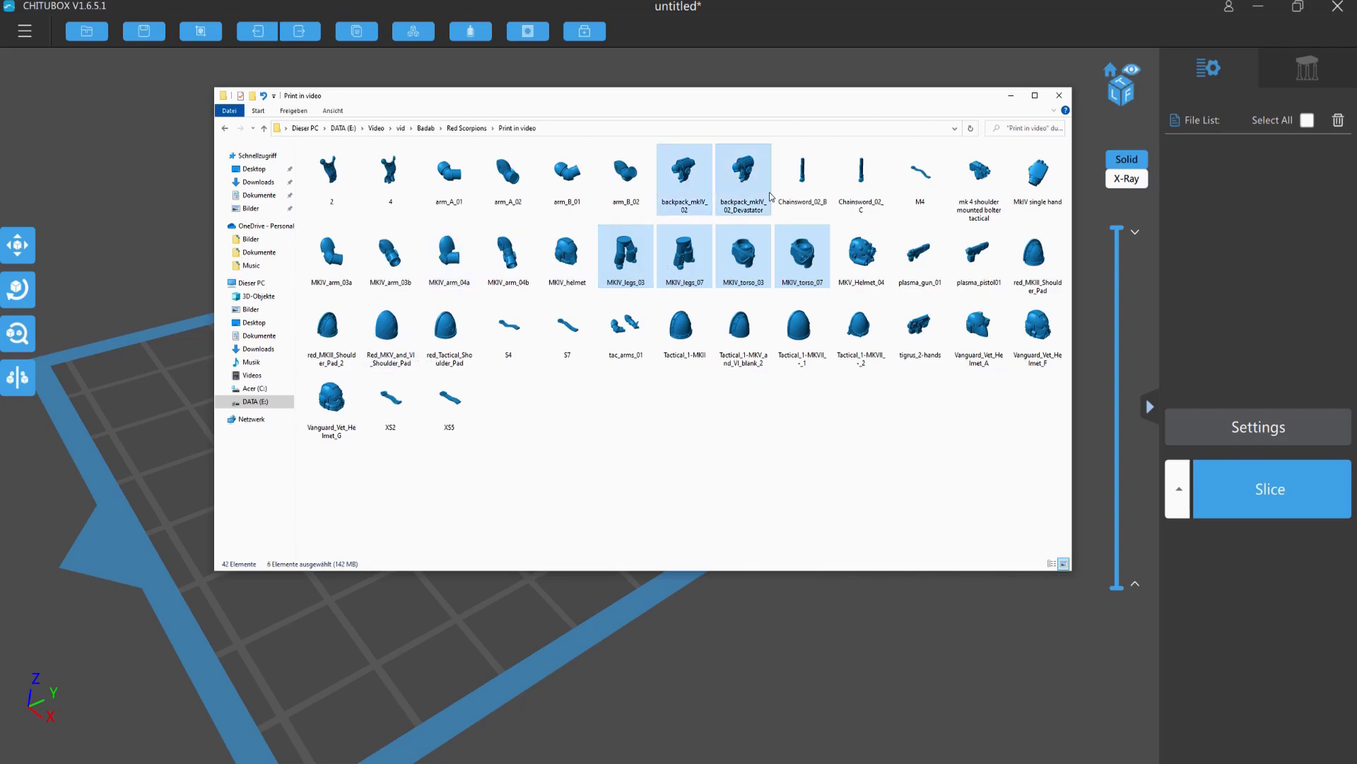
Step: Drag the six selected parts into the CHITUBOX viewport
left_click_drag(749, 187, 707, 177)
left_click_drag(151, 432, 154, 438)
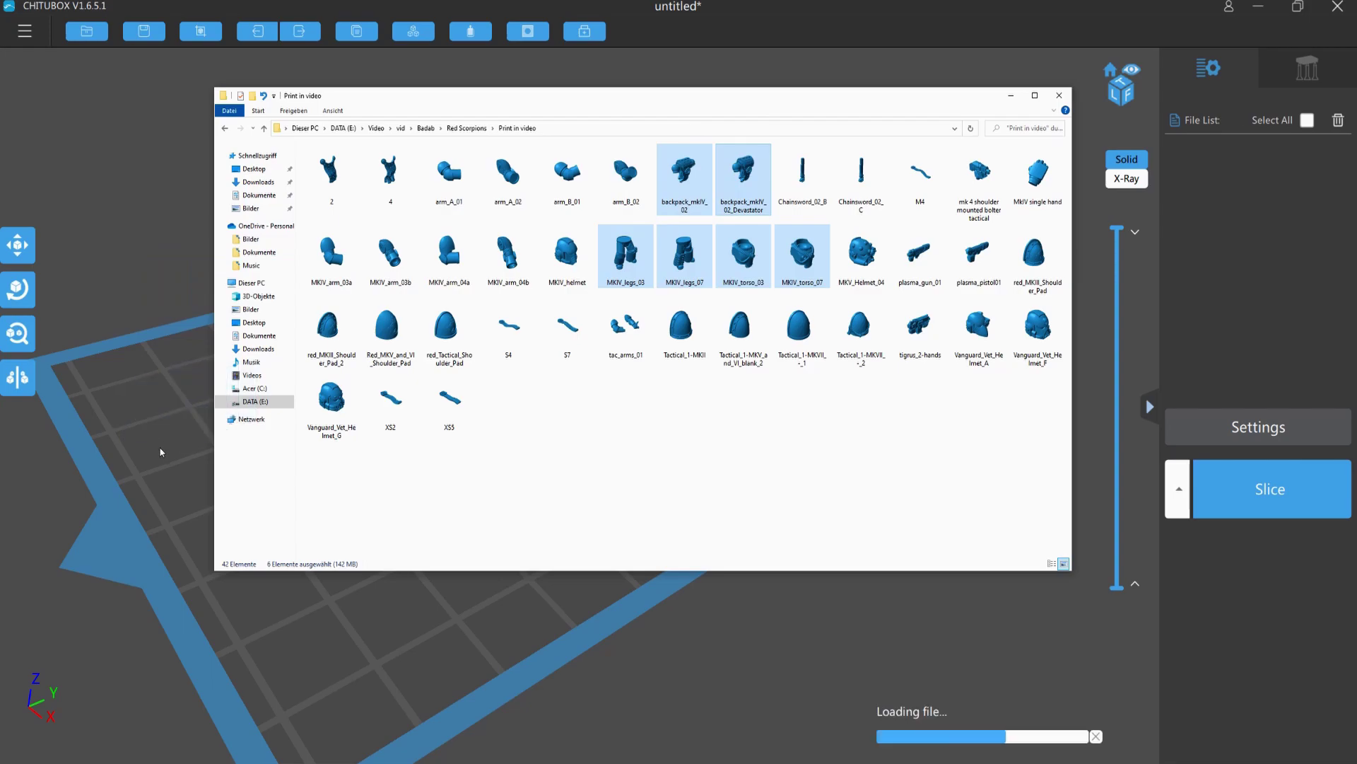
left_click(538, 598)
Step: Move the legs pieces forward and shift MKIV_torso_07 left to X -20.37, Y -31.59
left_click_drag(707, 509, 636, 517)
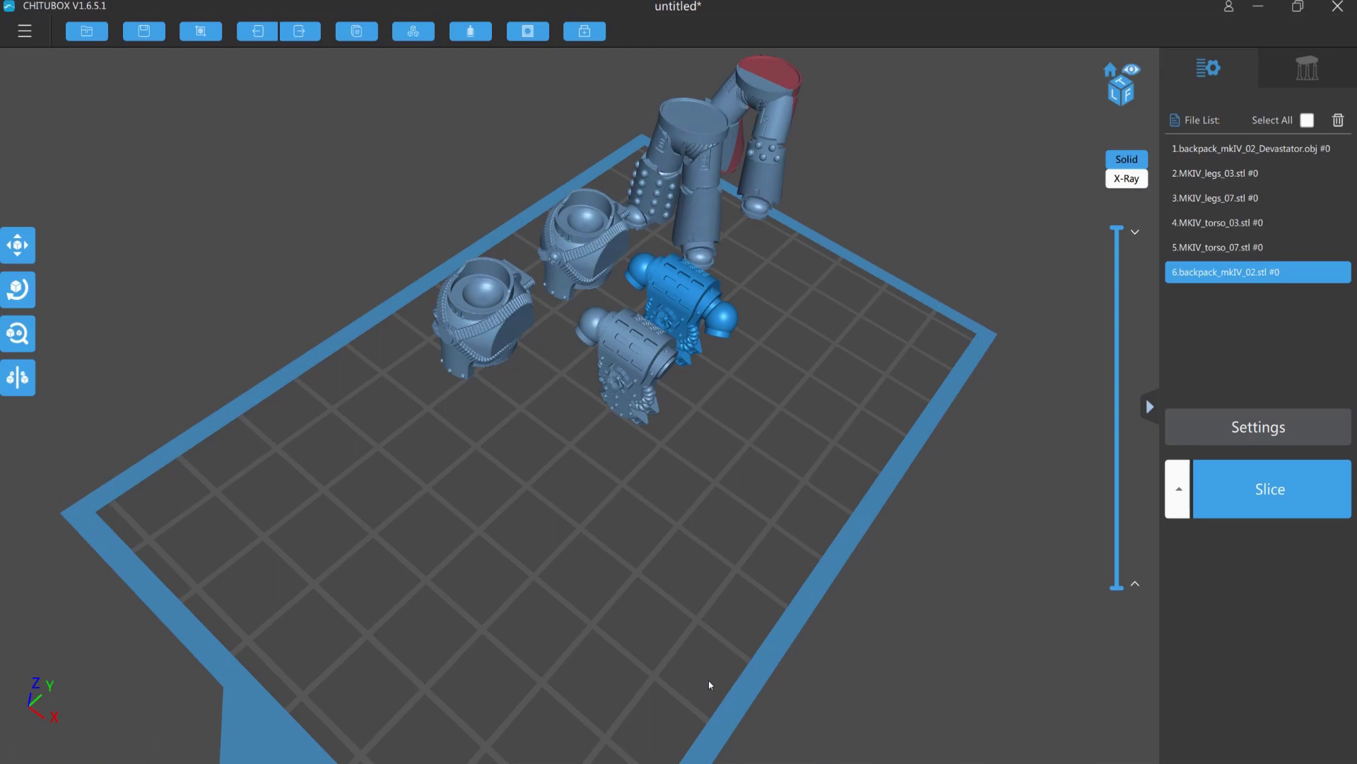
left_click_drag(790, 488, 904, 268)
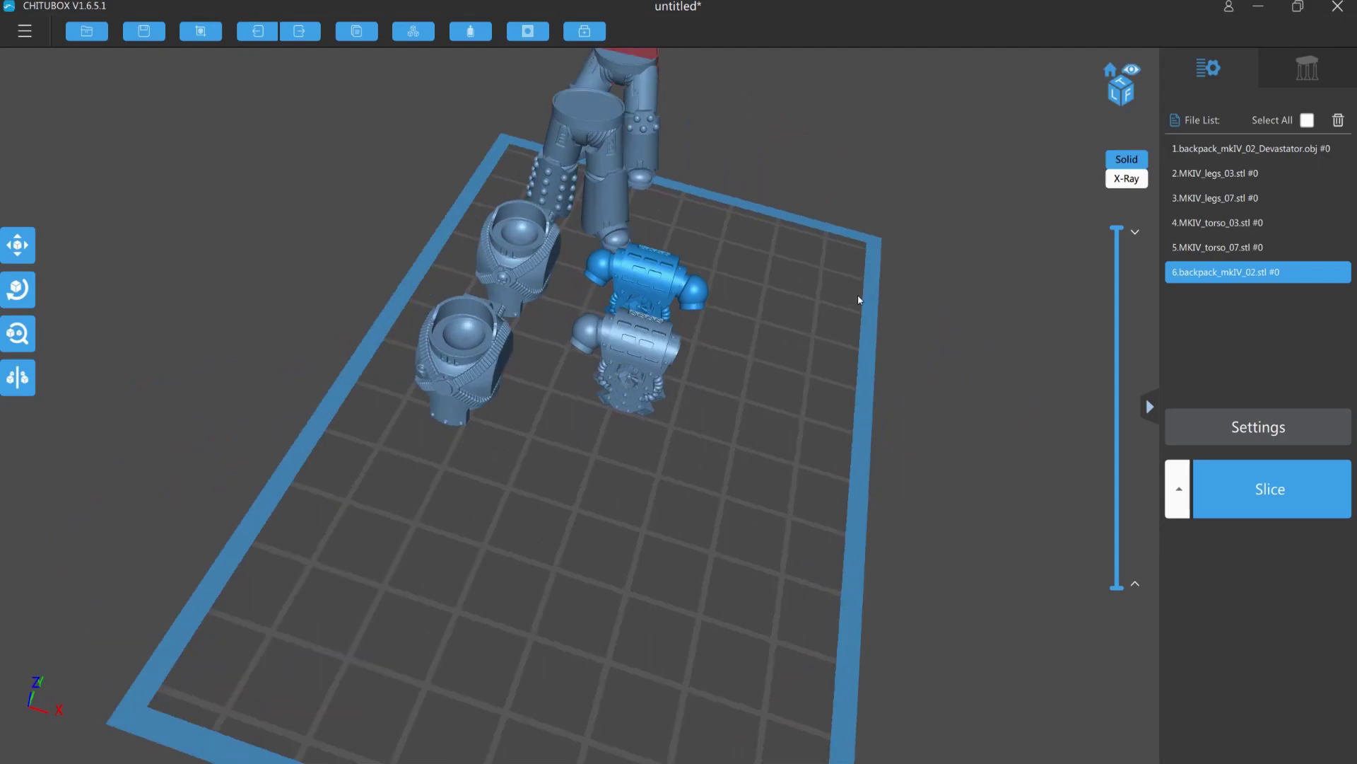
left_click_drag(866, 283, 686, 316)
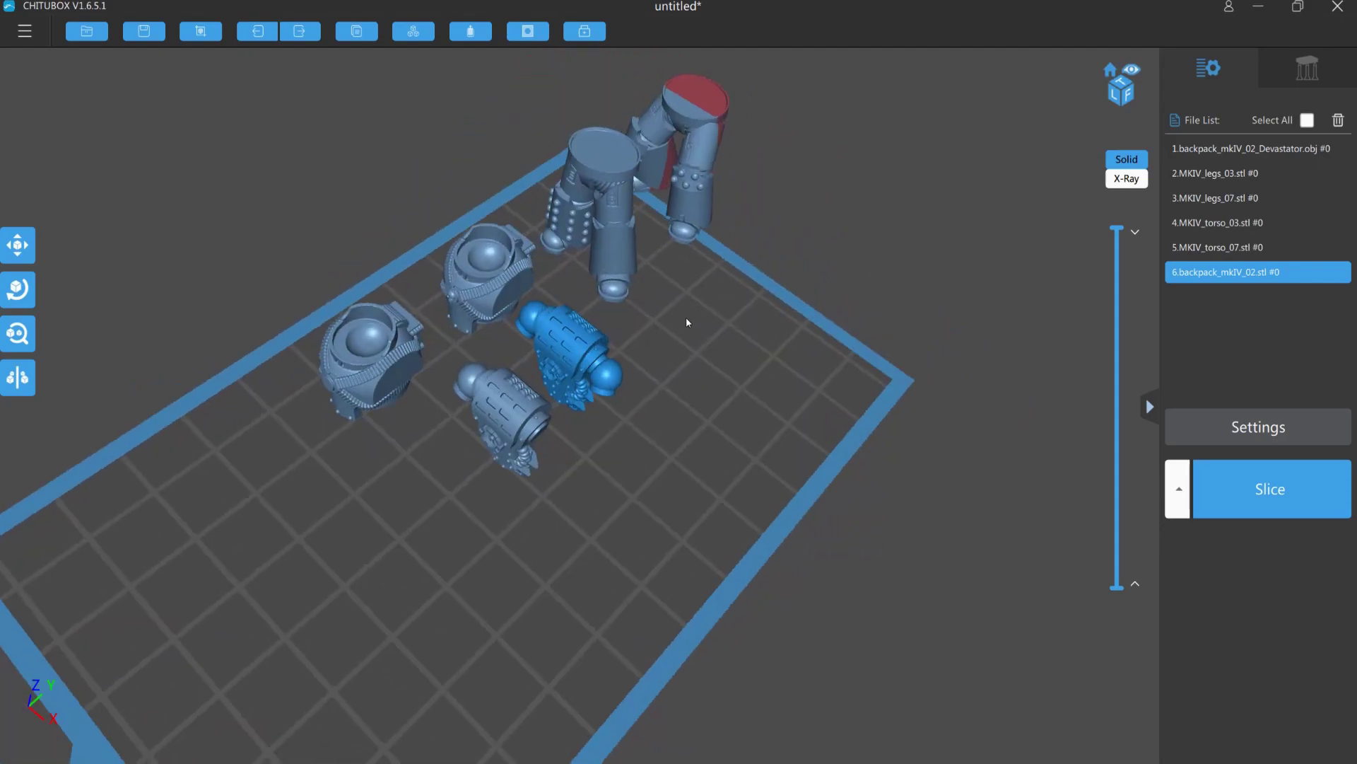
left_click_drag(605, 256, 667, 352)
left_click_drag(679, 212, 614, 308)
left_click_drag(700, 315, 701, 259)
left_click_drag(360, 317, 517, 392)
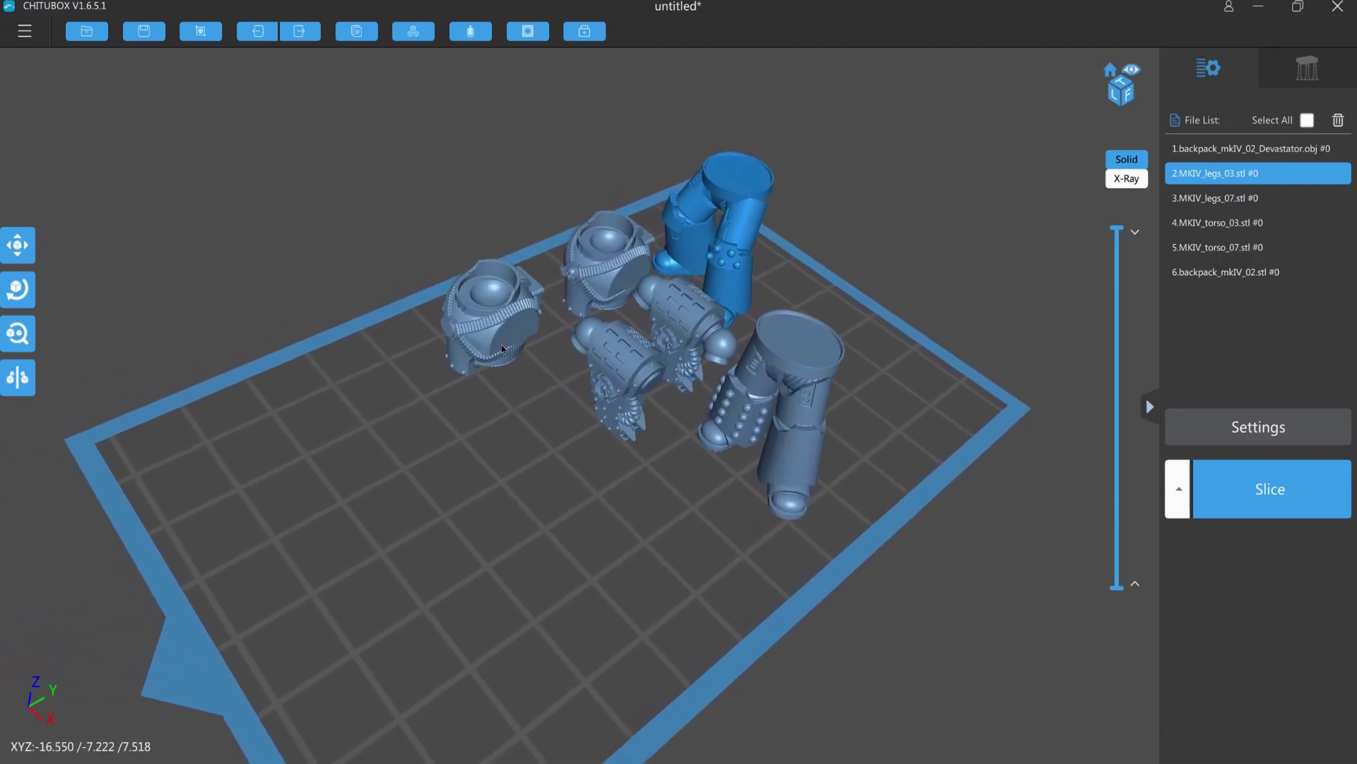
left_click_drag(502, 345, 407, 475)
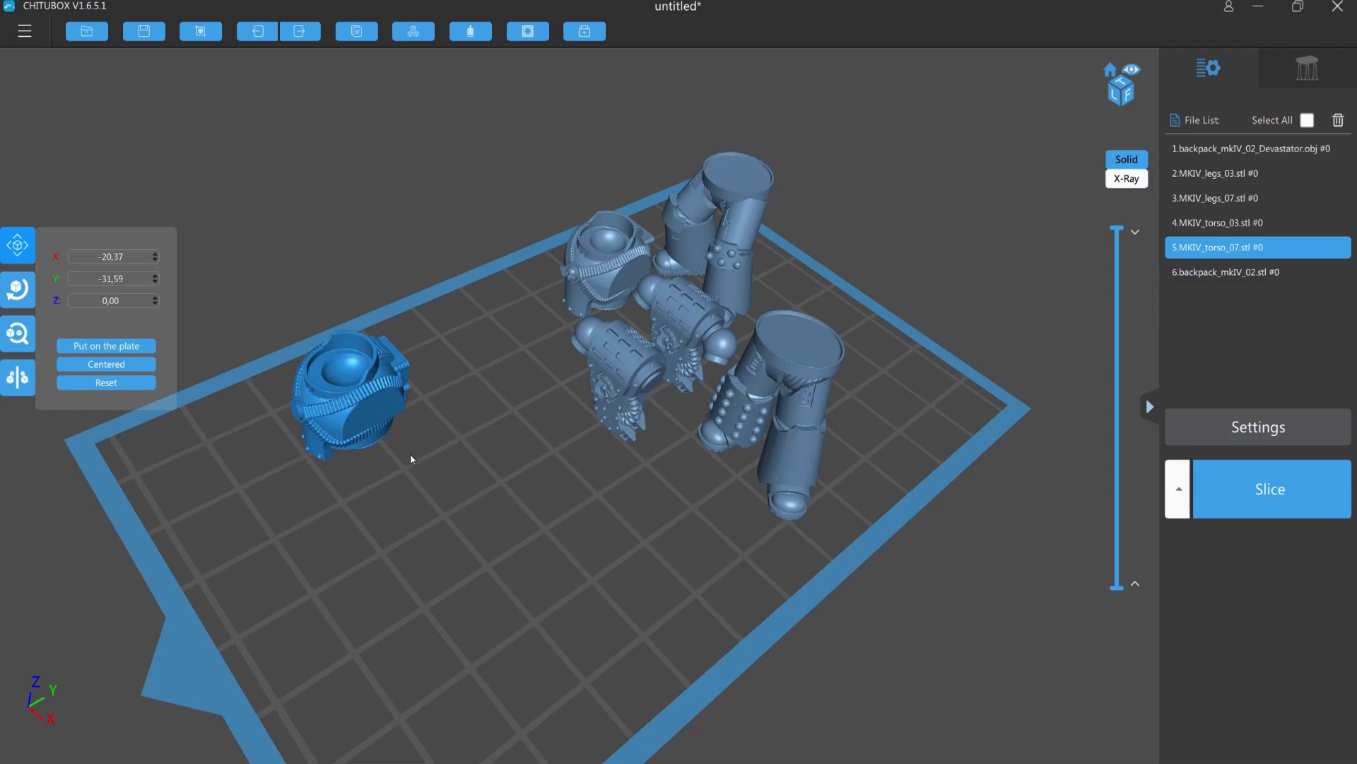
Step: Tilt MKIV_torso_07 about X and move the backpack next to MKIV_torso_03
left_click(30, 304)
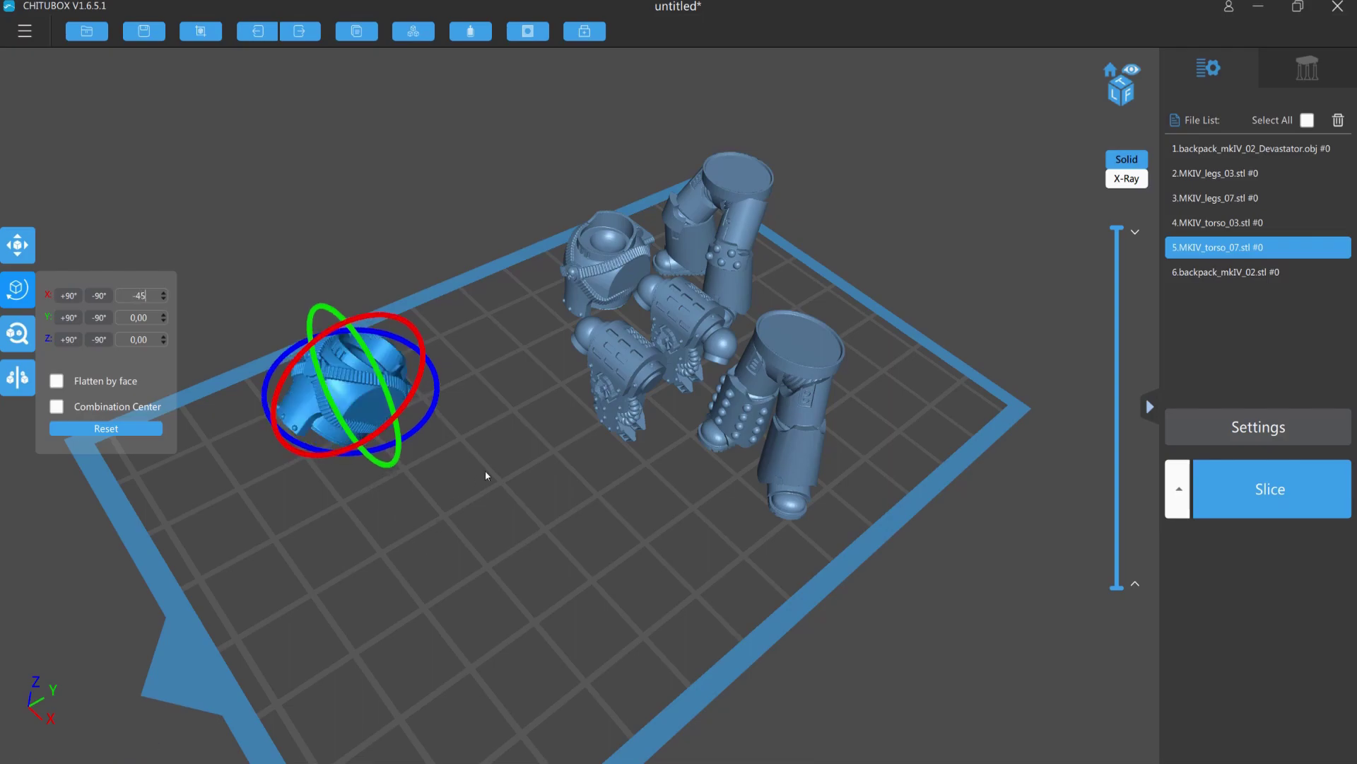
right_click_drag(485, 469, 403, 415)
left_click(371, 364)
right_click_drag(371, 364, 596, 414)
left_click(604, 403)
left_click_drag(618, 390, 614, 370)
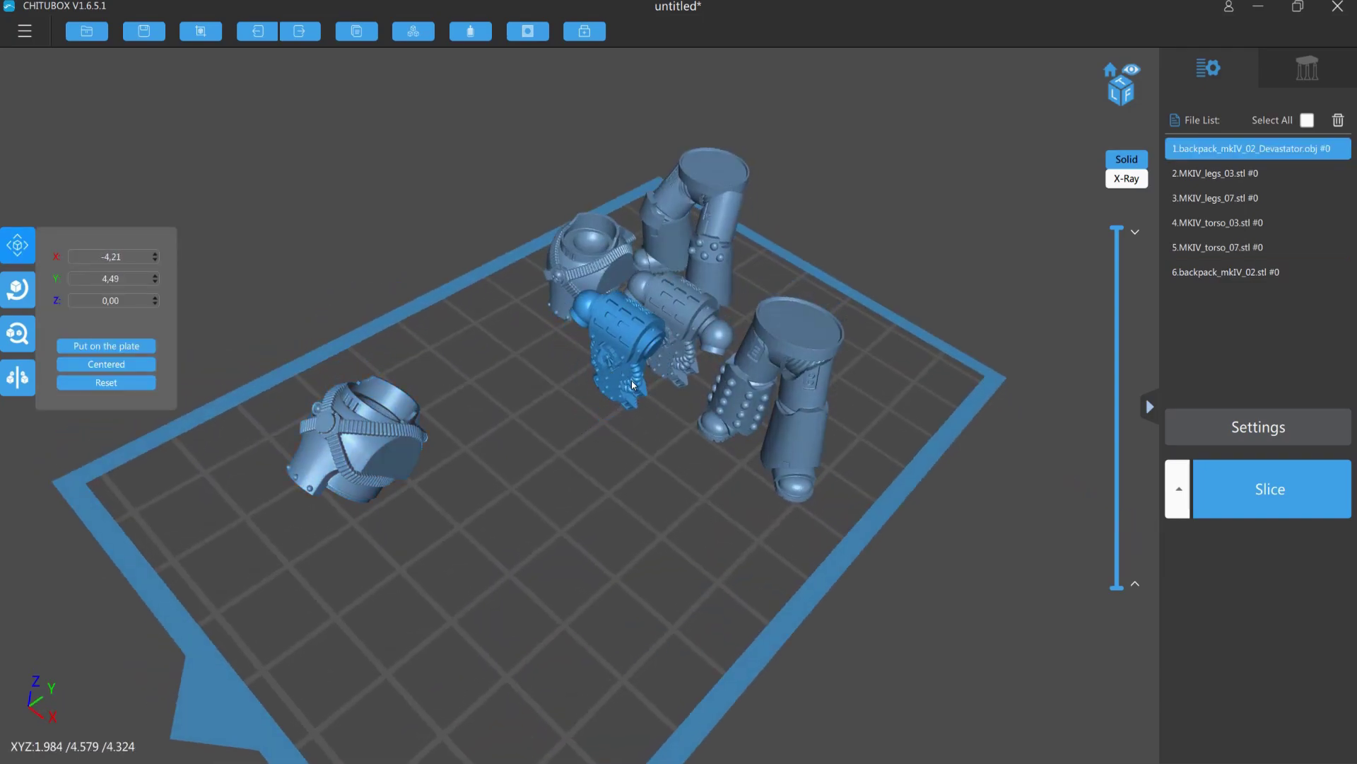
left_click_drag(621, 377, 537, 269)
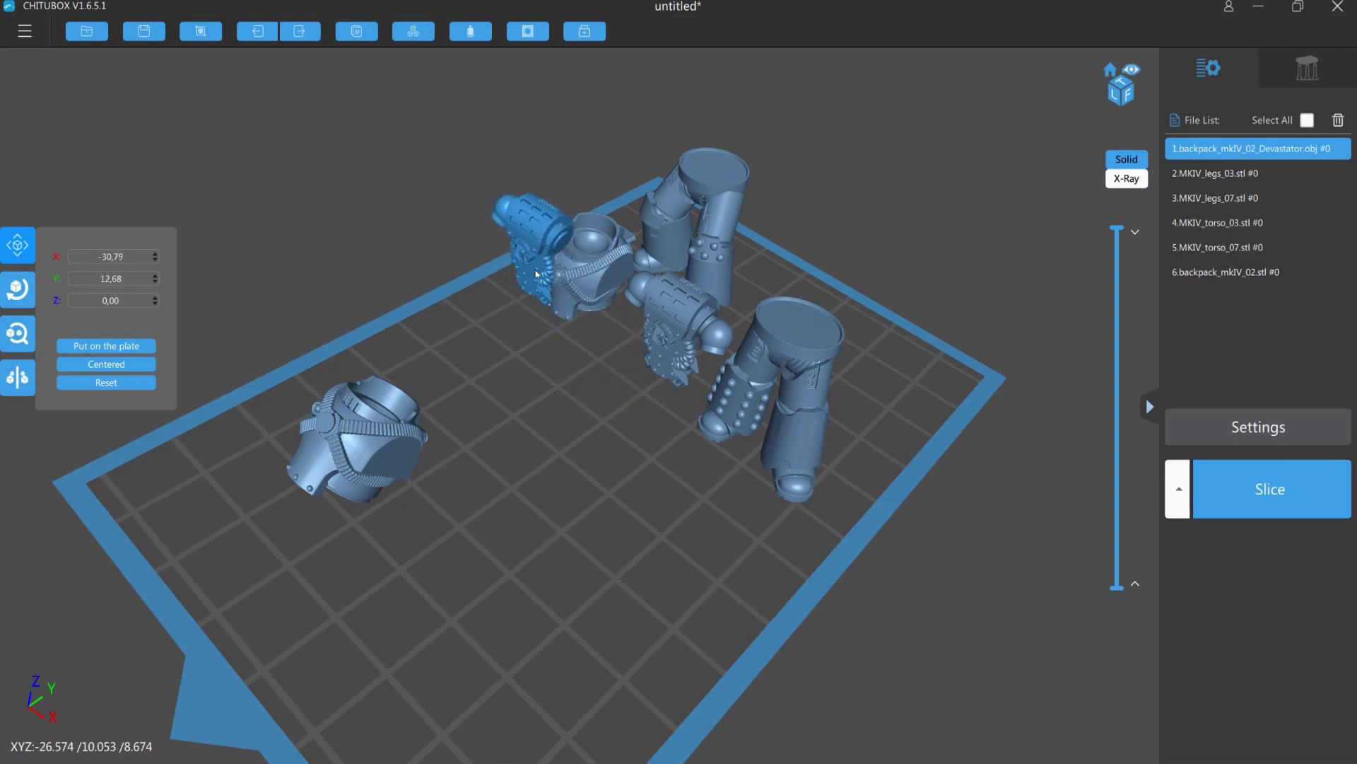
left_click(613, 325)
left_click_drag(613, 326, 614, 327)
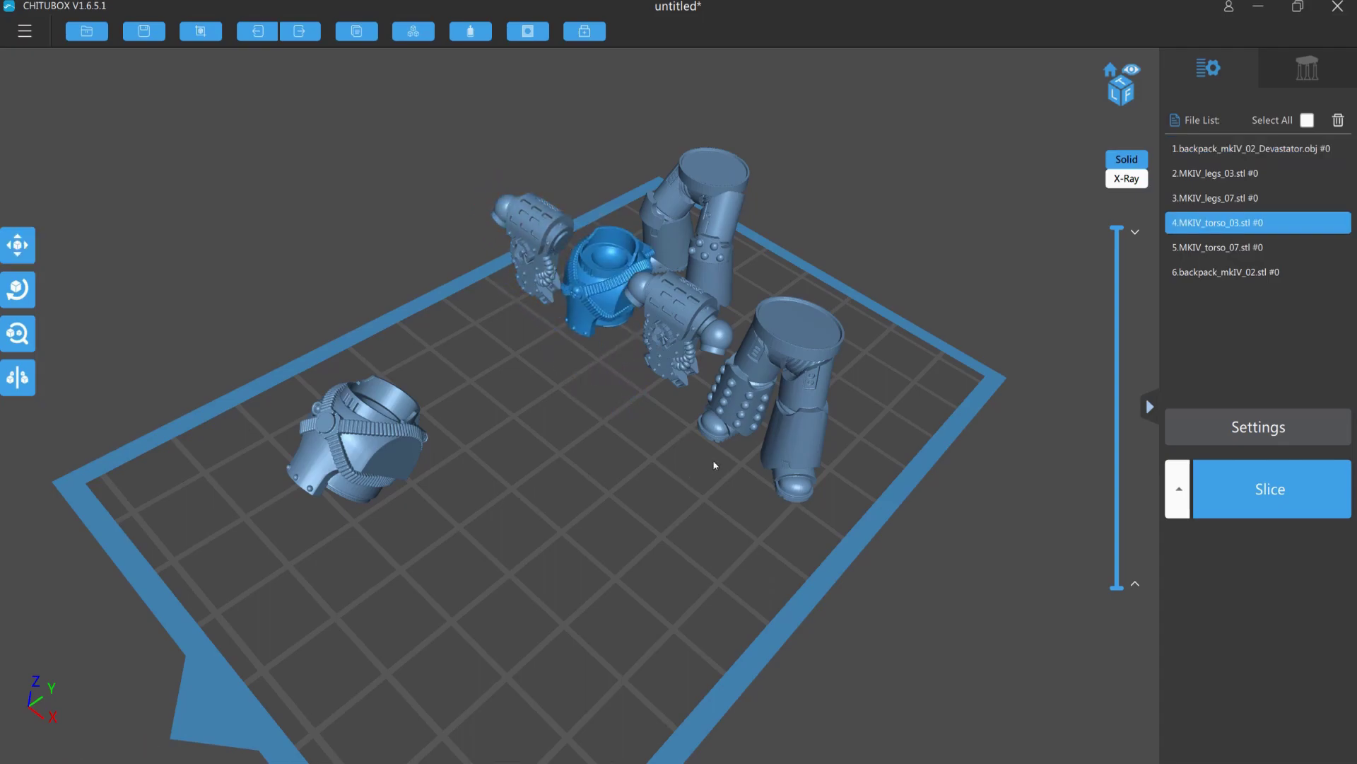
Step: Move the right legs piece down-left and tilt MKIV_legs_07 -140° about the X axis
left_click(768, 455)
left_click_drag(768, 456, 594, 529)
right_click_drag(594, 529, 697, 459)
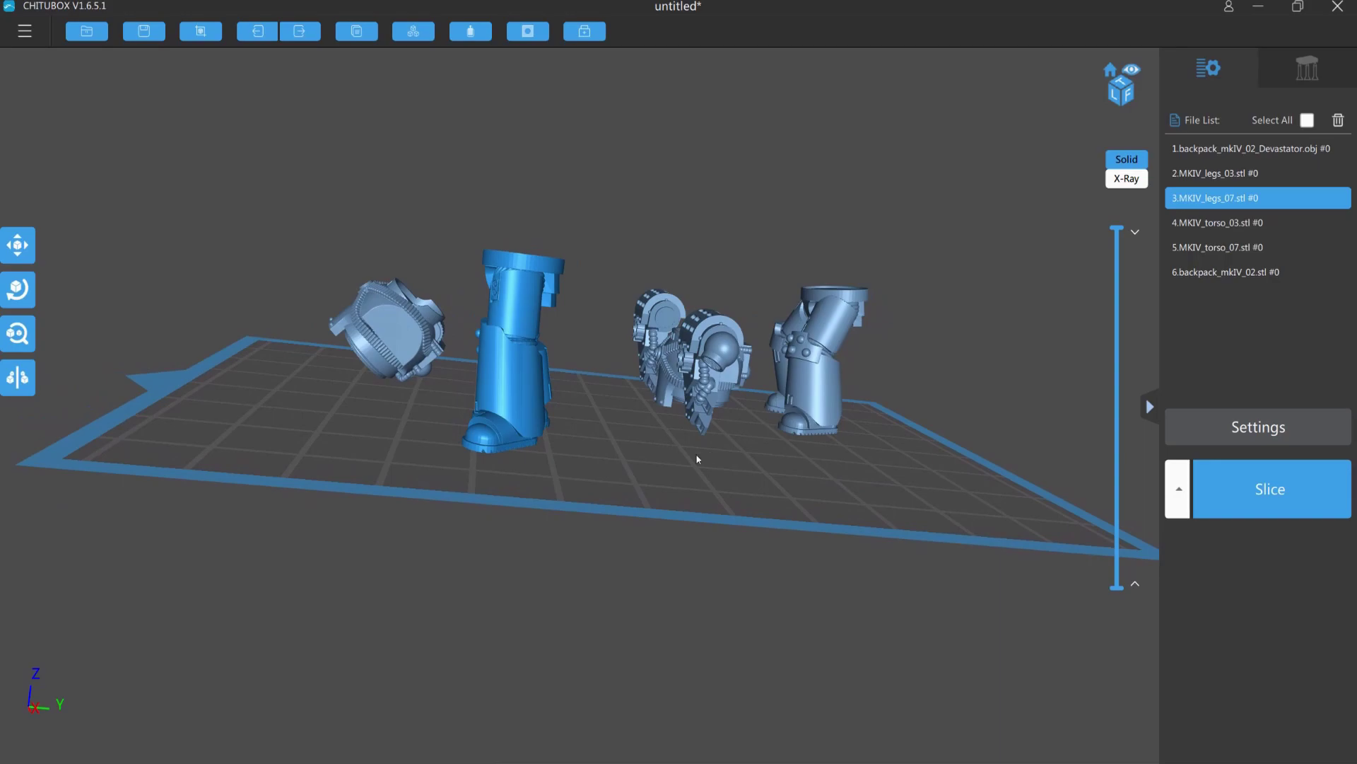
left_click(18, 289)
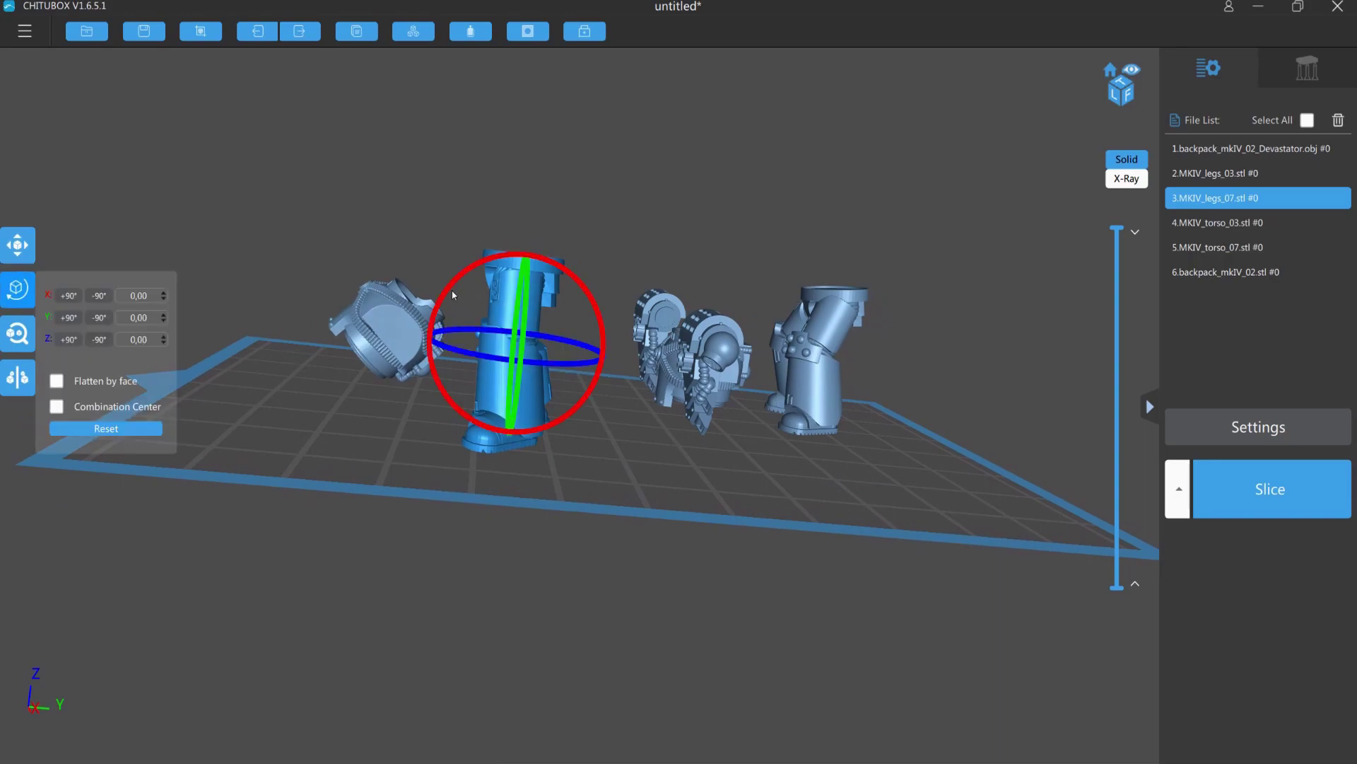
key("Escape")
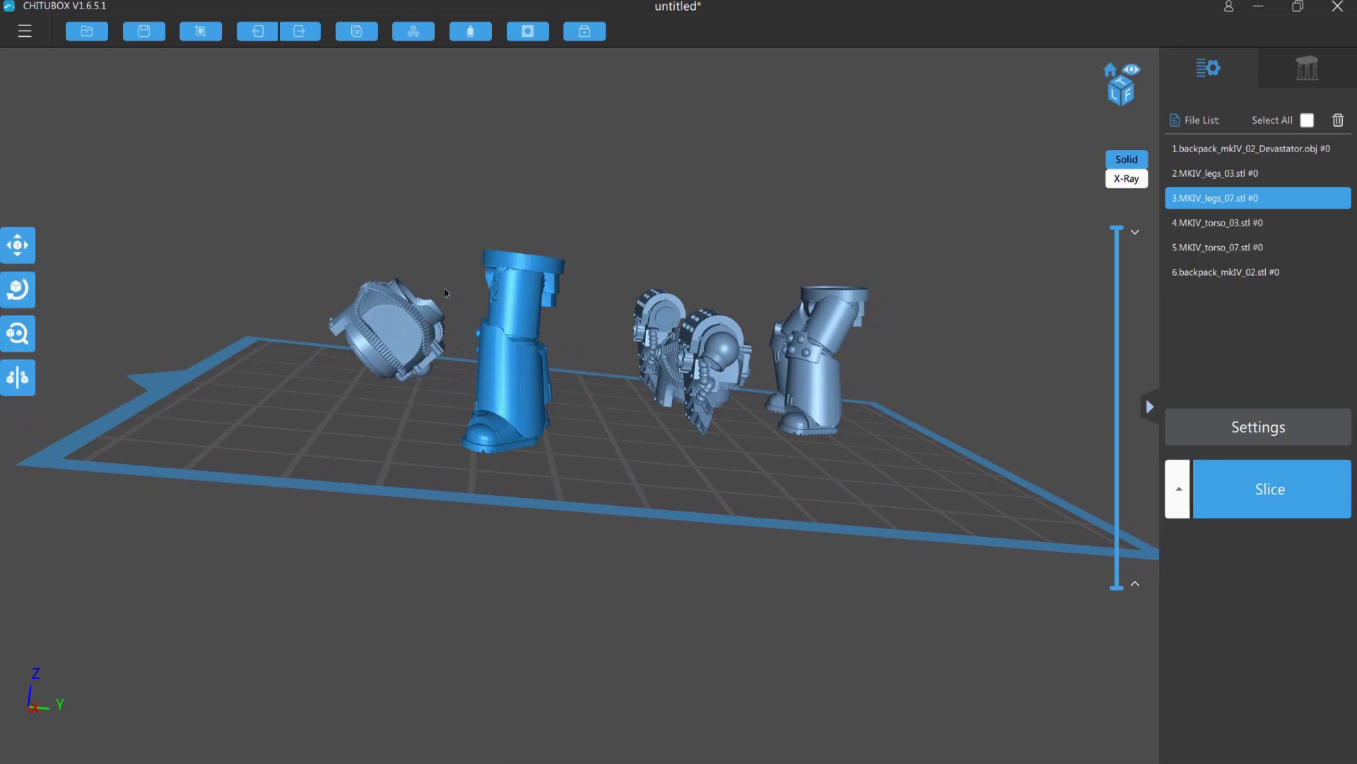
left_click(27, 295)
left_click_drag(459, 275, 473, 186)
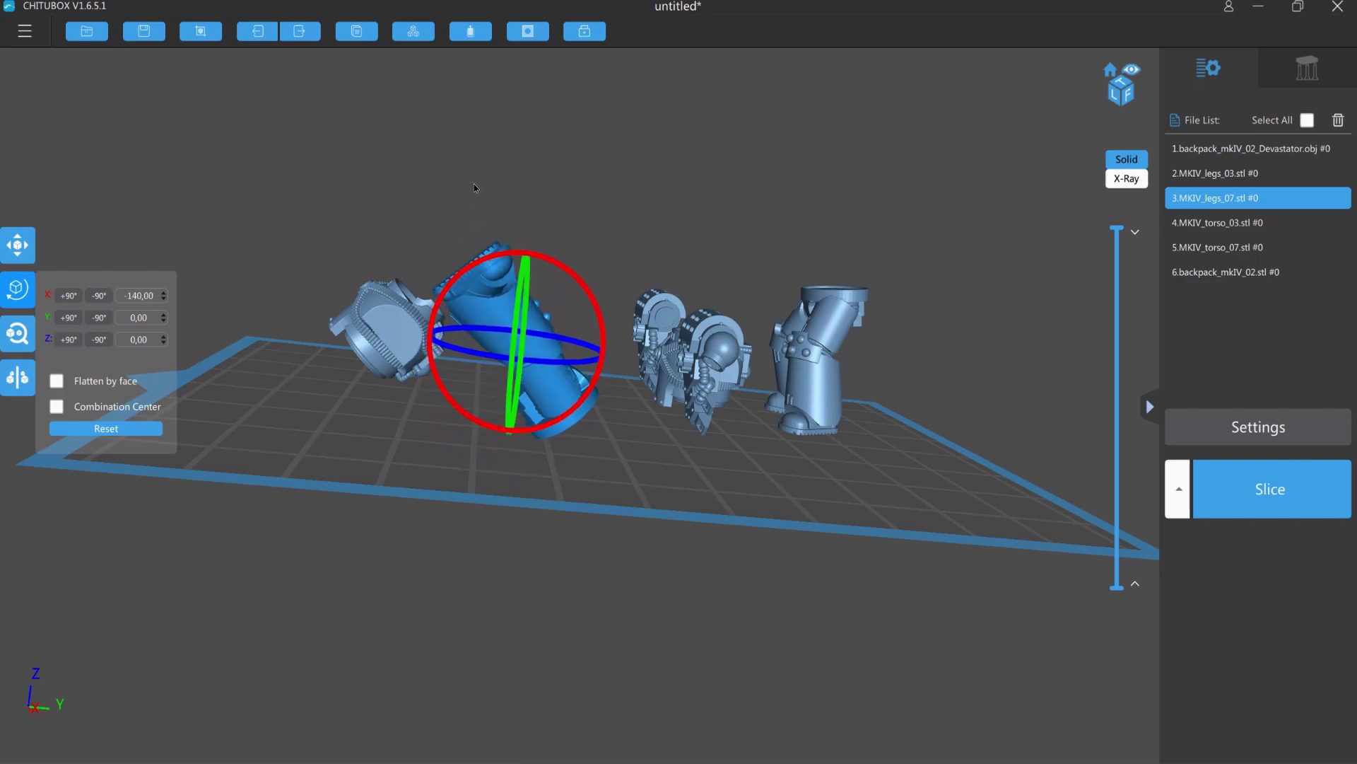
key("Escape")
left_click_drag(596, 279, 560, 428)
left_click(494, 440)
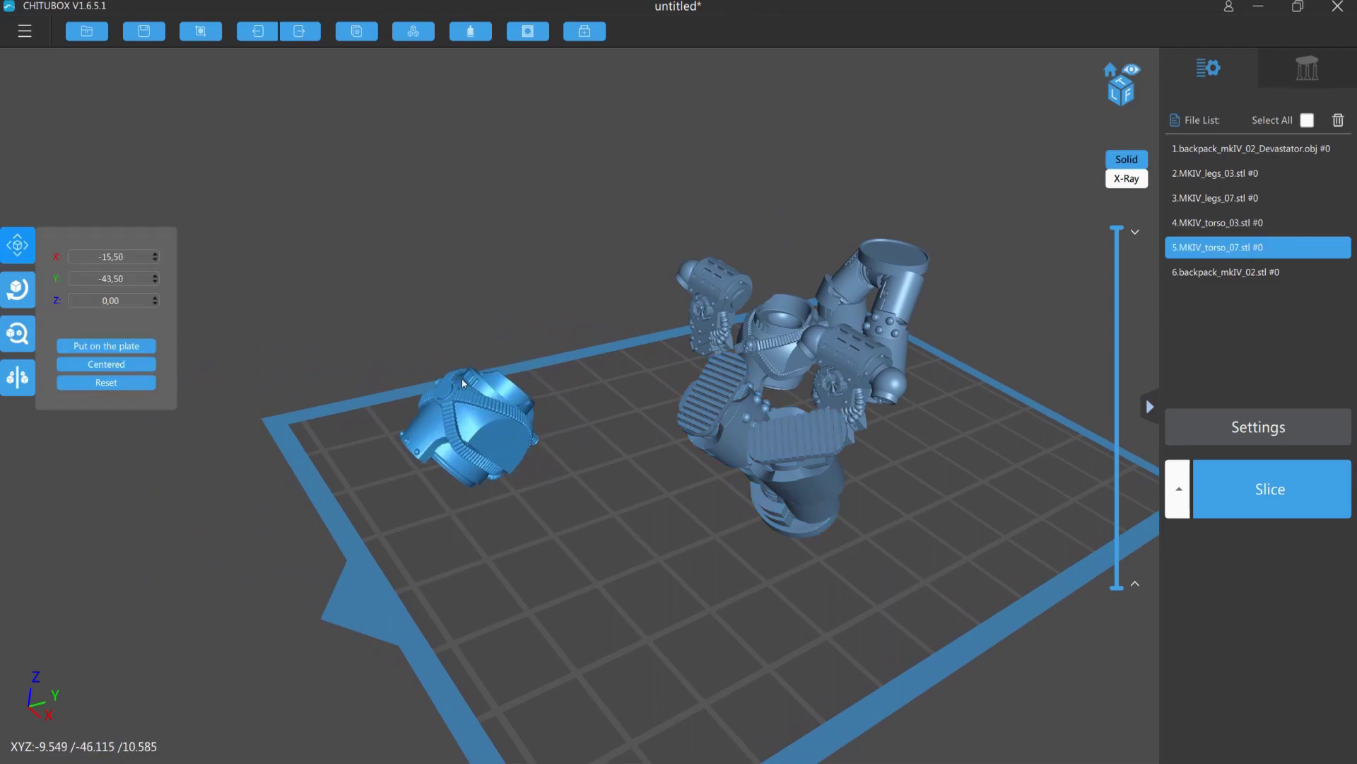
Step: Review the Top, Middle, Bottom and Raft support settings, then auto-generate supports with +All
left_click(1306, 70)
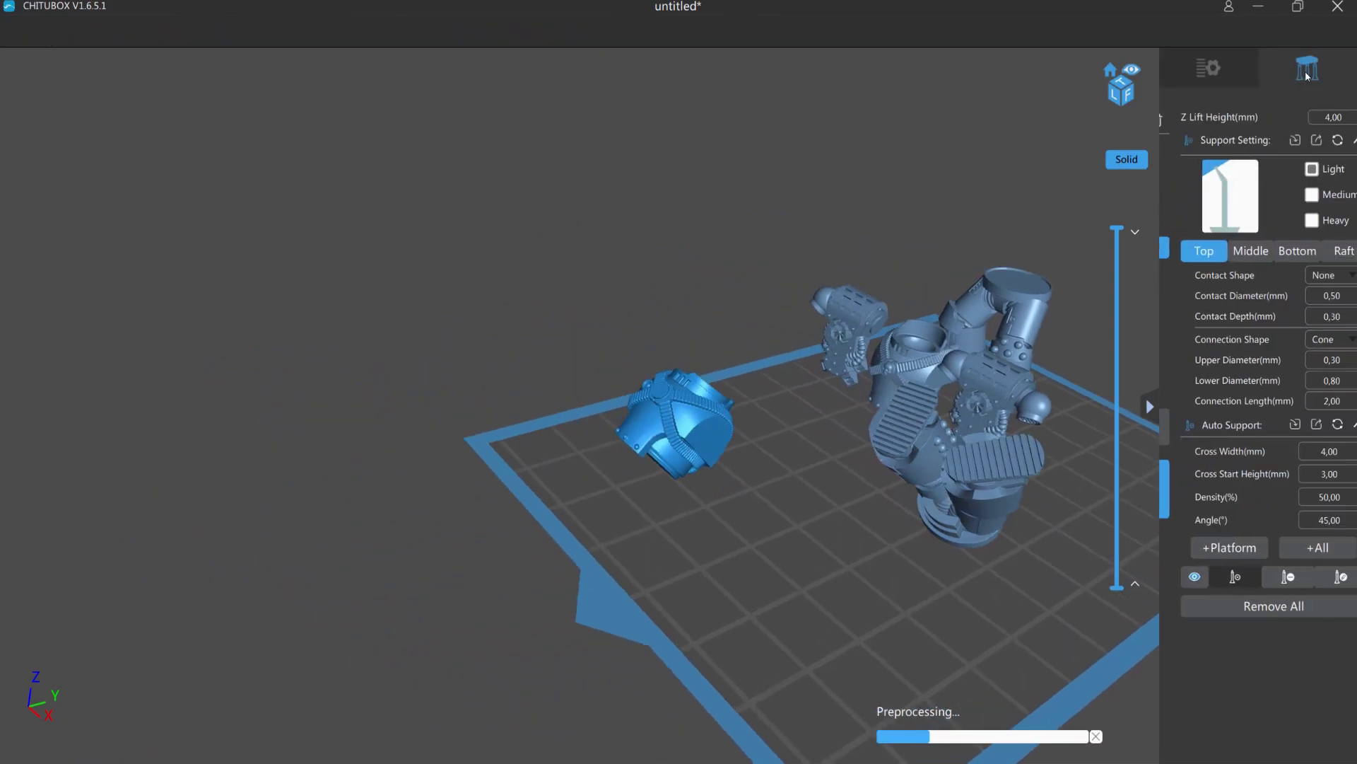
left_click_drag(805, 330, 919, 341)
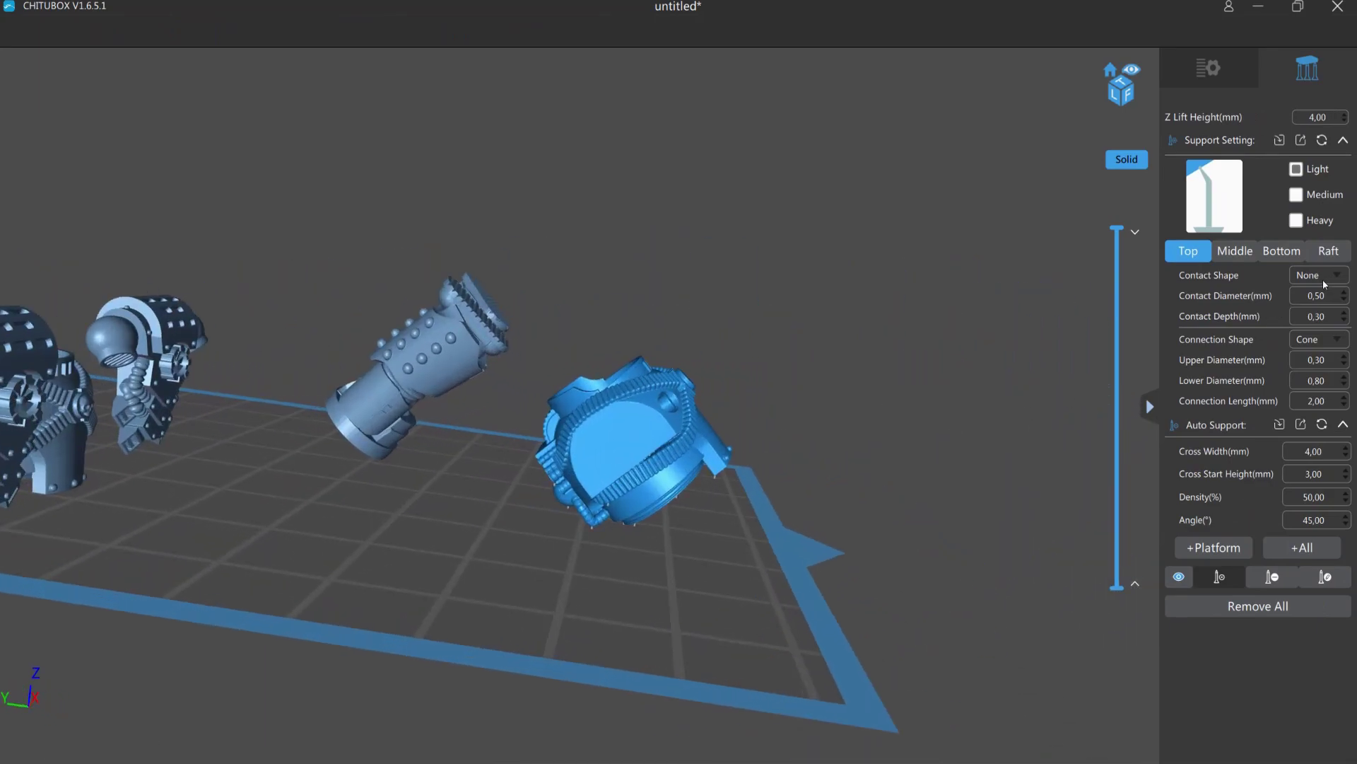
left_click(1228, 251)
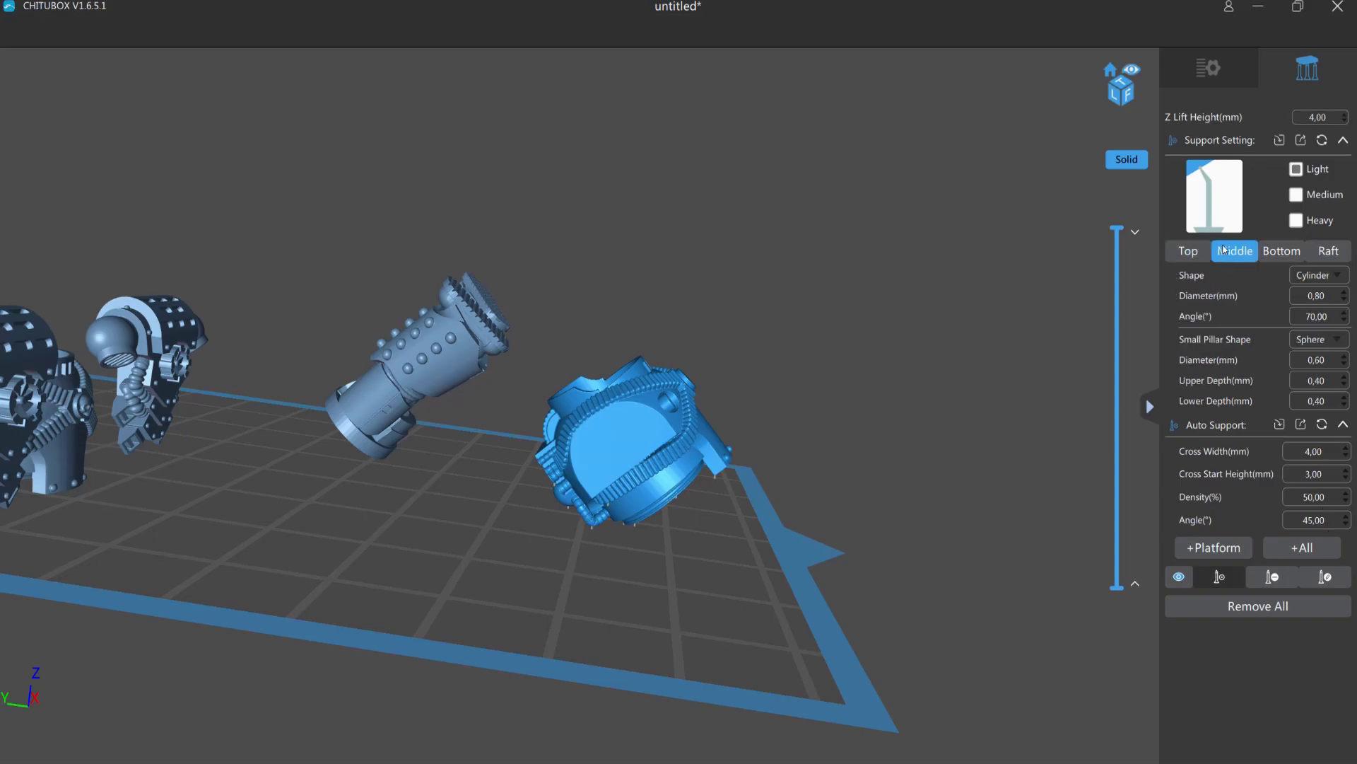
left_click(1278, 253)
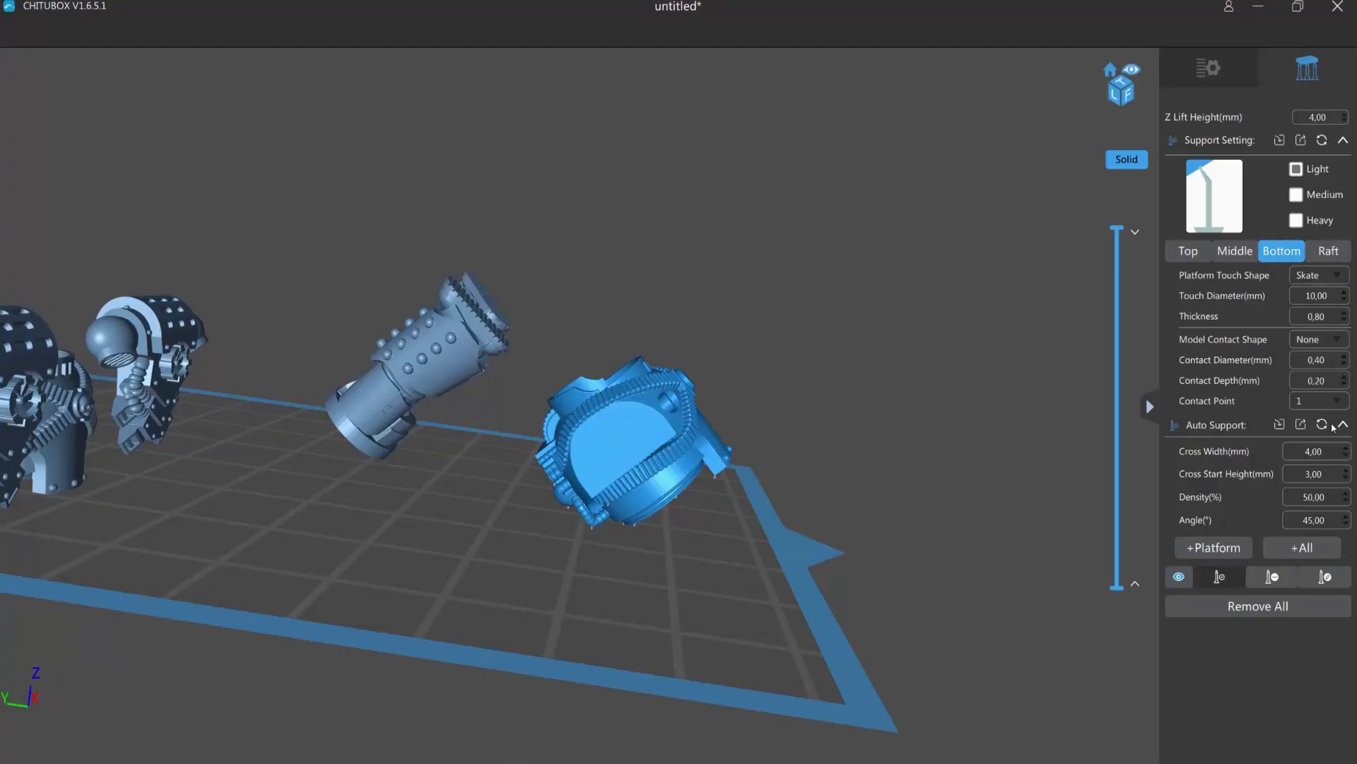
left_click(1325, 255)
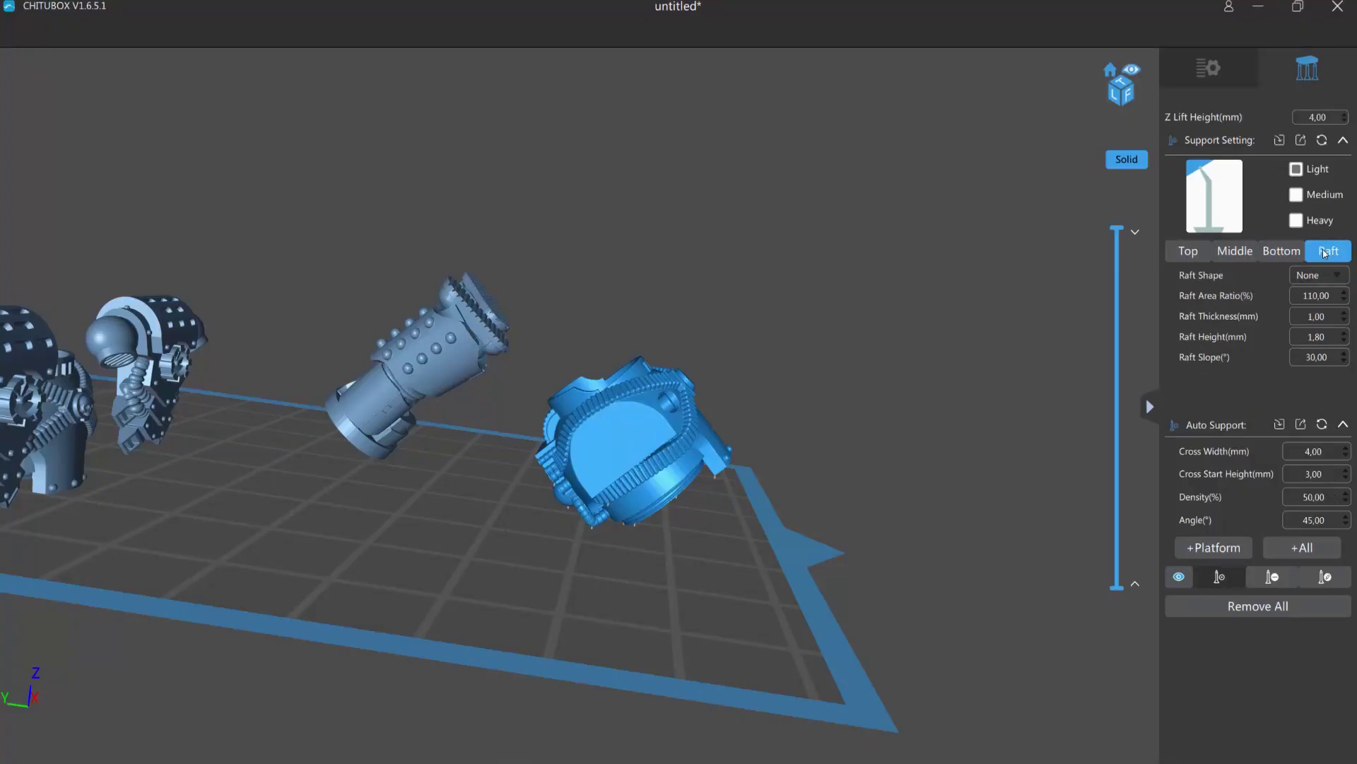
left_click(1185, 251)
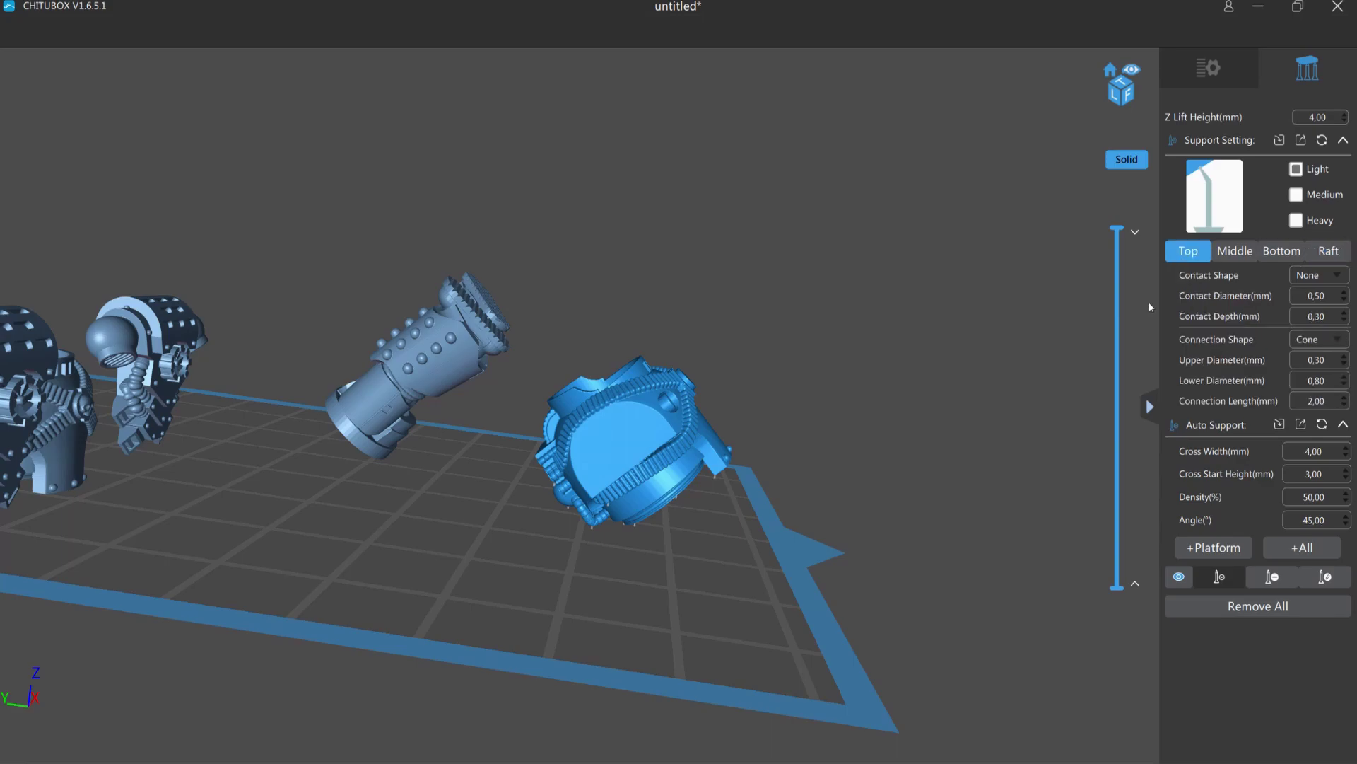
left_click(1296, 548)
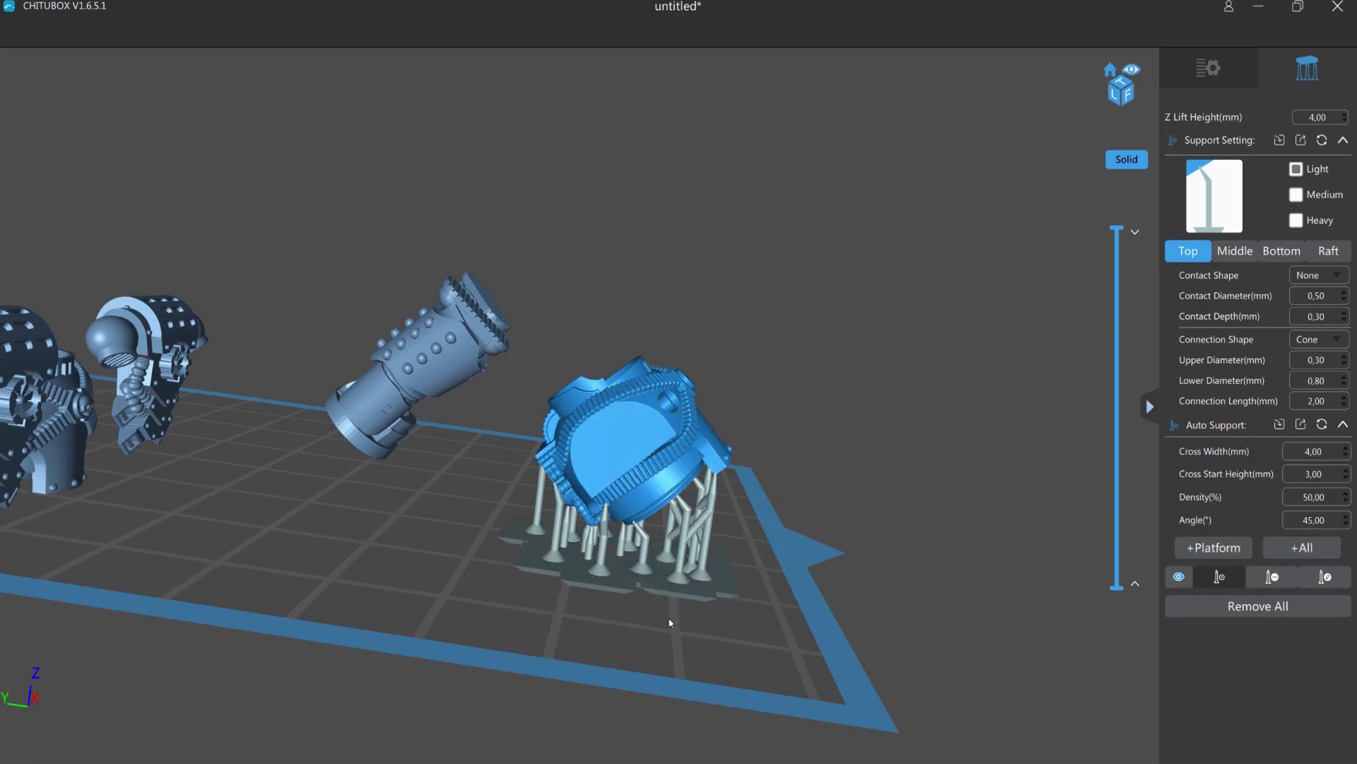
Step: Add a manual support tip to the ribbed supported part and check it from below
left_click_drag(676, 622, 710, 552)
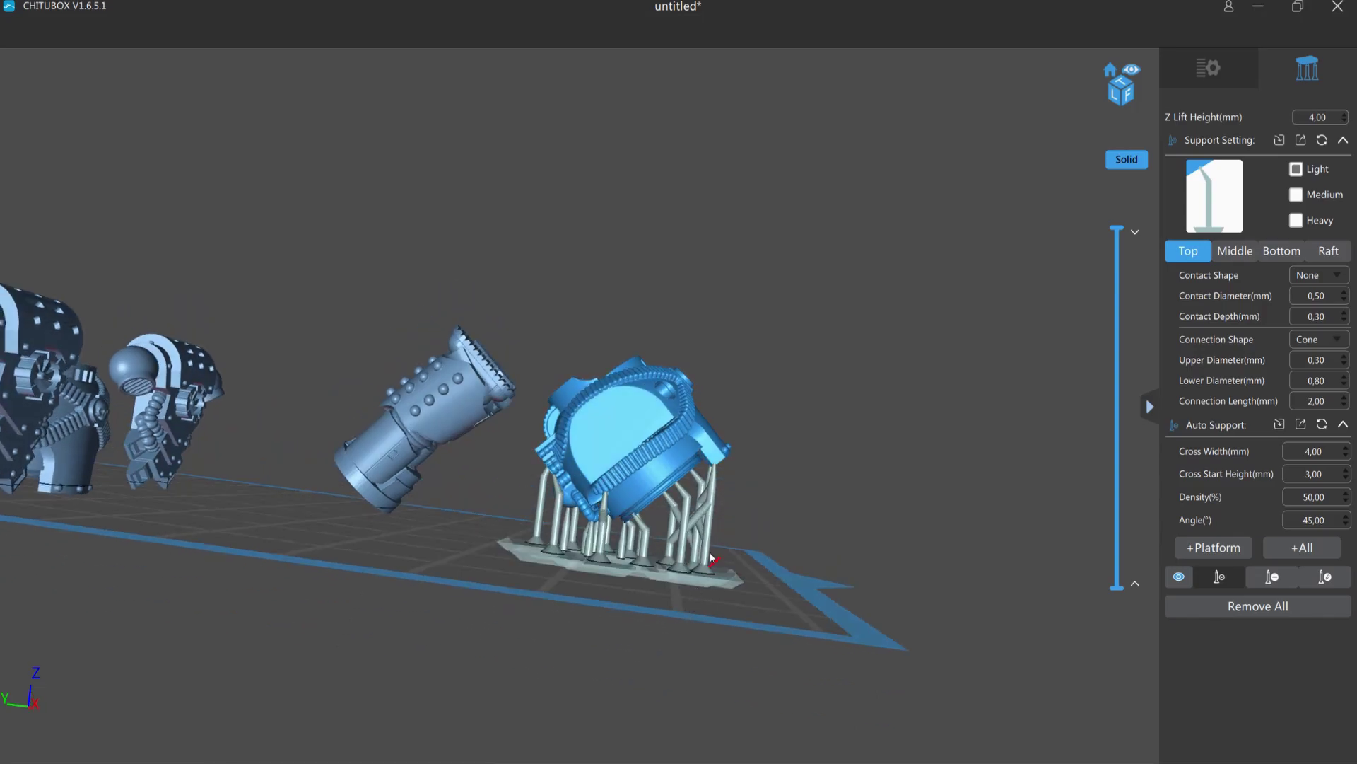
left_click_drag(731, 468, 666, 302)
scroll(735, 511, "up", 5)
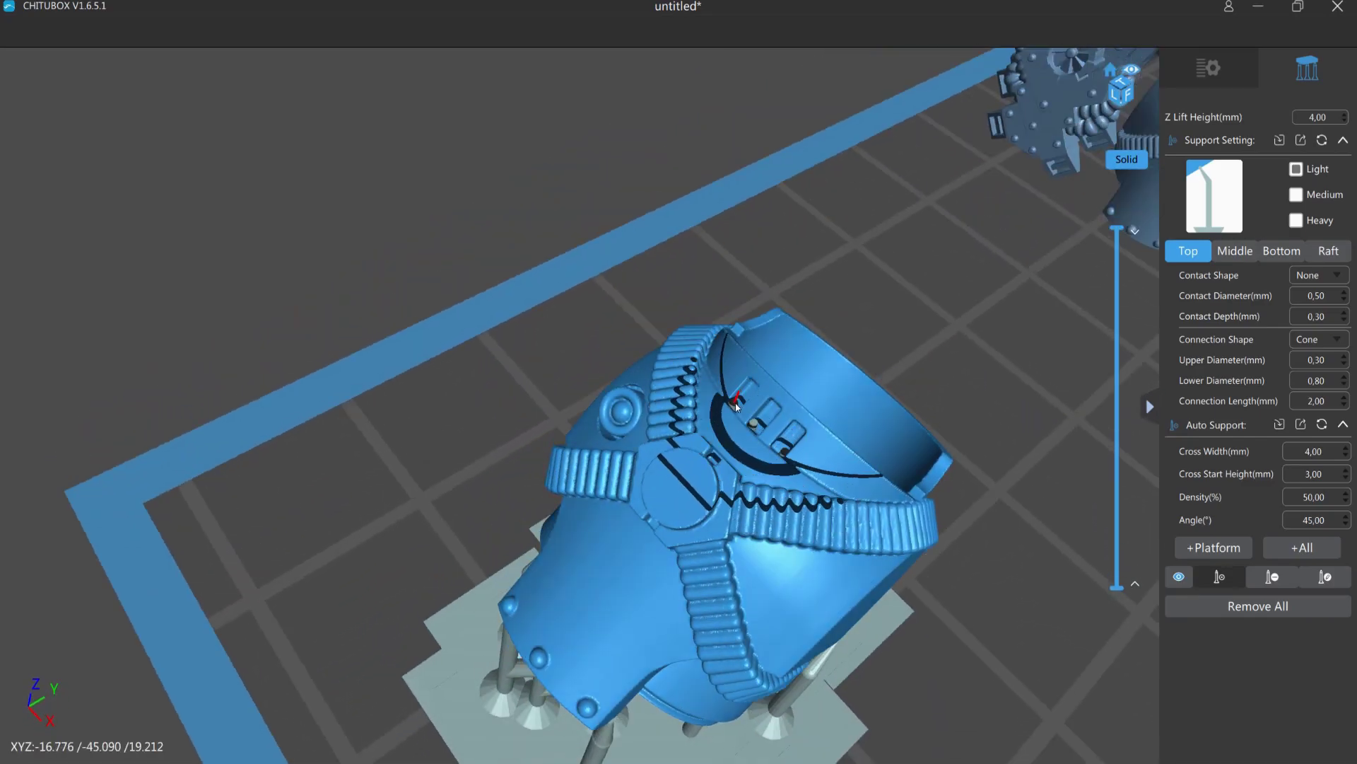
left_click(736, 406)
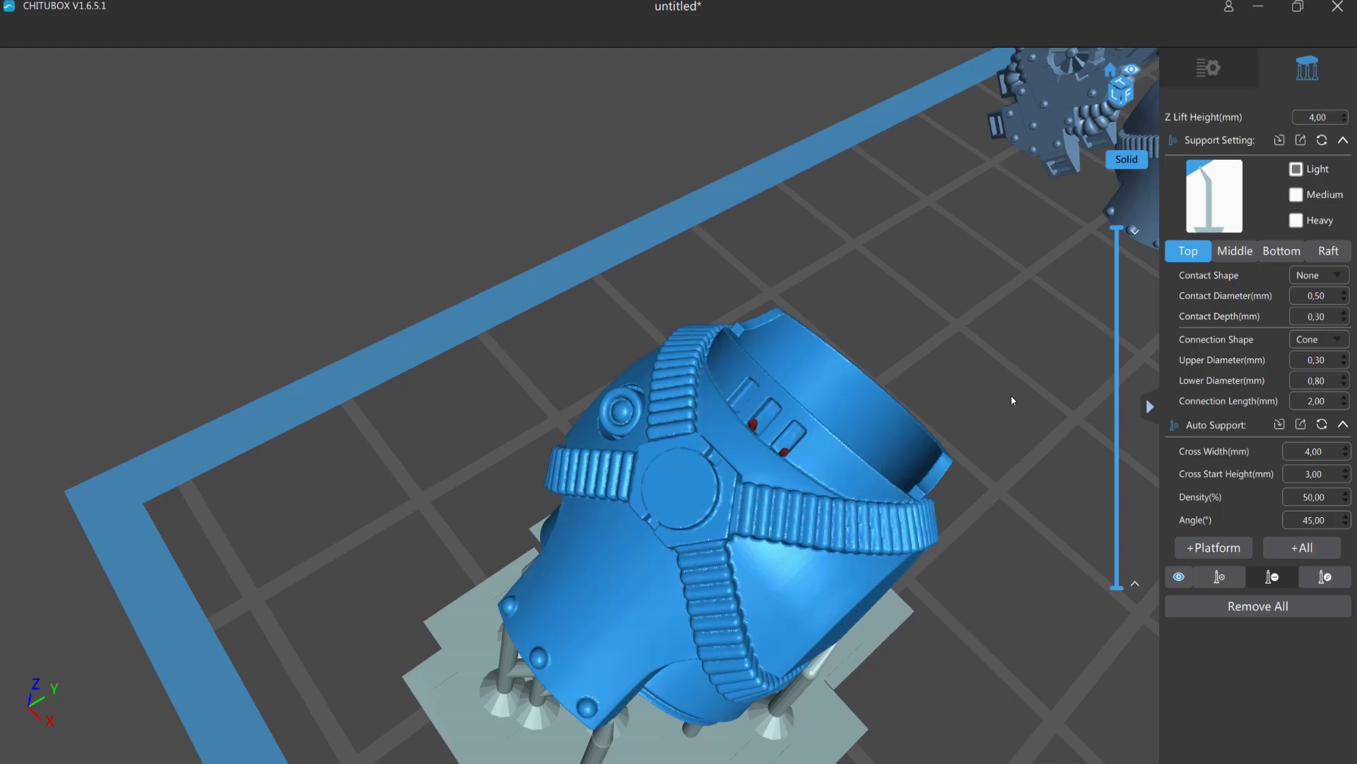
right_click_drag(1011, 409, 1041, 379)
scroll(1006, 394, "down", 5)
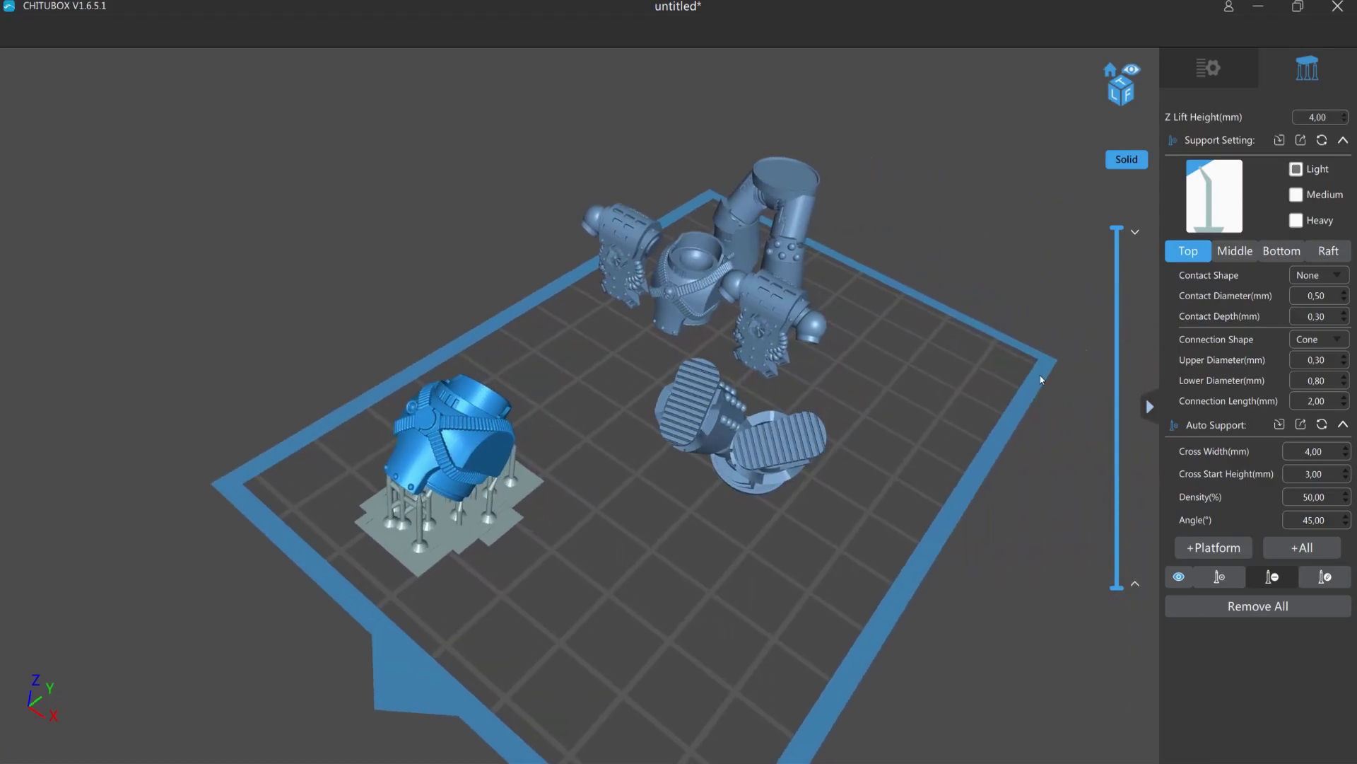
Step: Select MKIV_legs_07 in the File List and auto-generate its supports with +All
left_click(1208, 68)
scroll(548, 521, "up", 3)
left_click(447, 550)
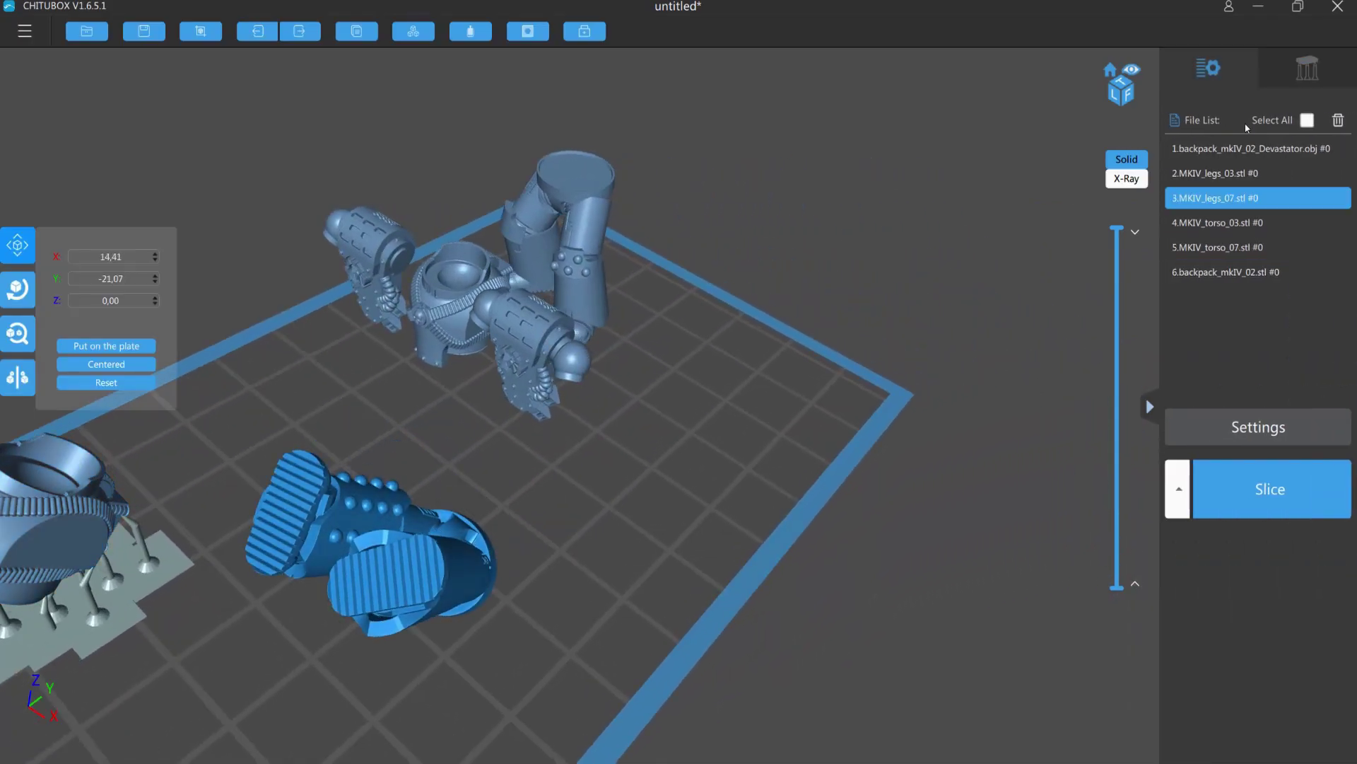
left_click(1308, 68)
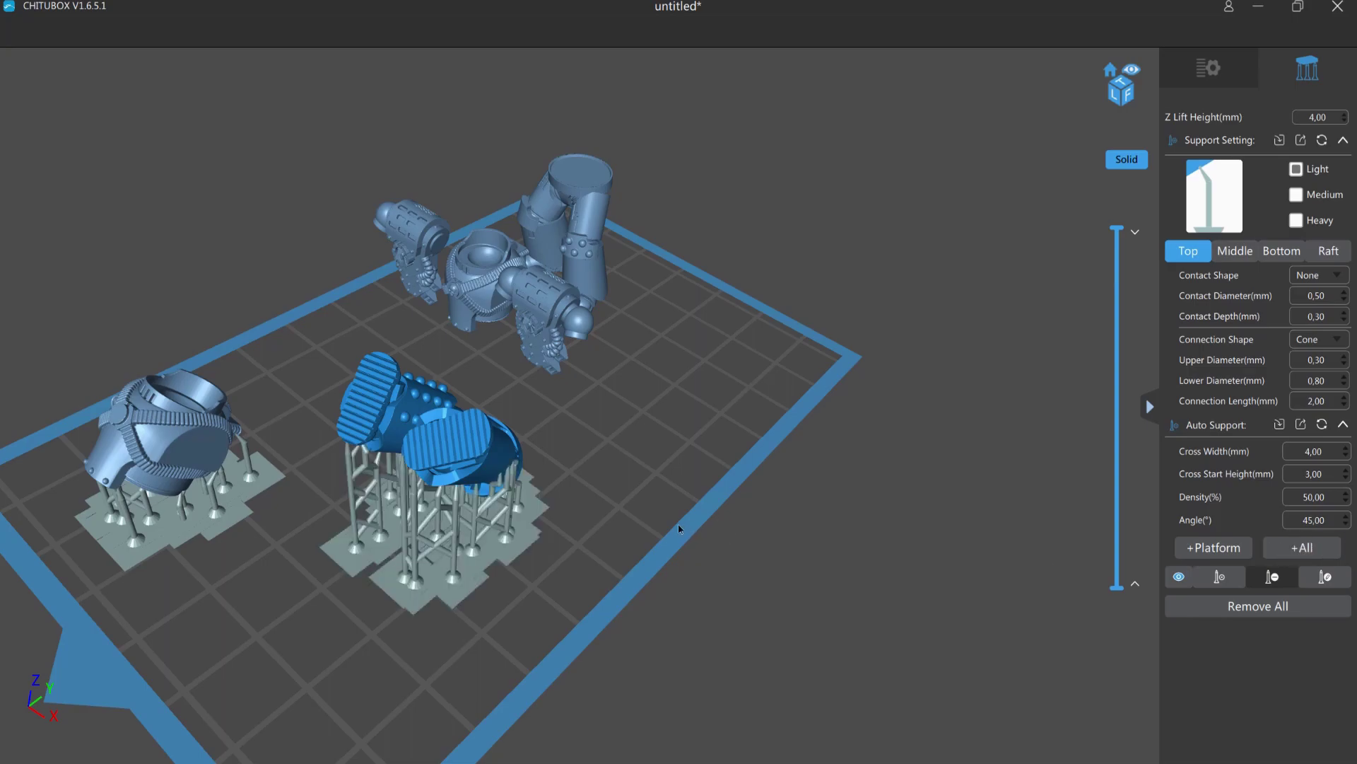
Step: Orbit around MKIV_legs_07 to inspect its new supports from several angles
left_click_drag(677, 523, 269, 569)
scroll(583, 469, "up", 5)
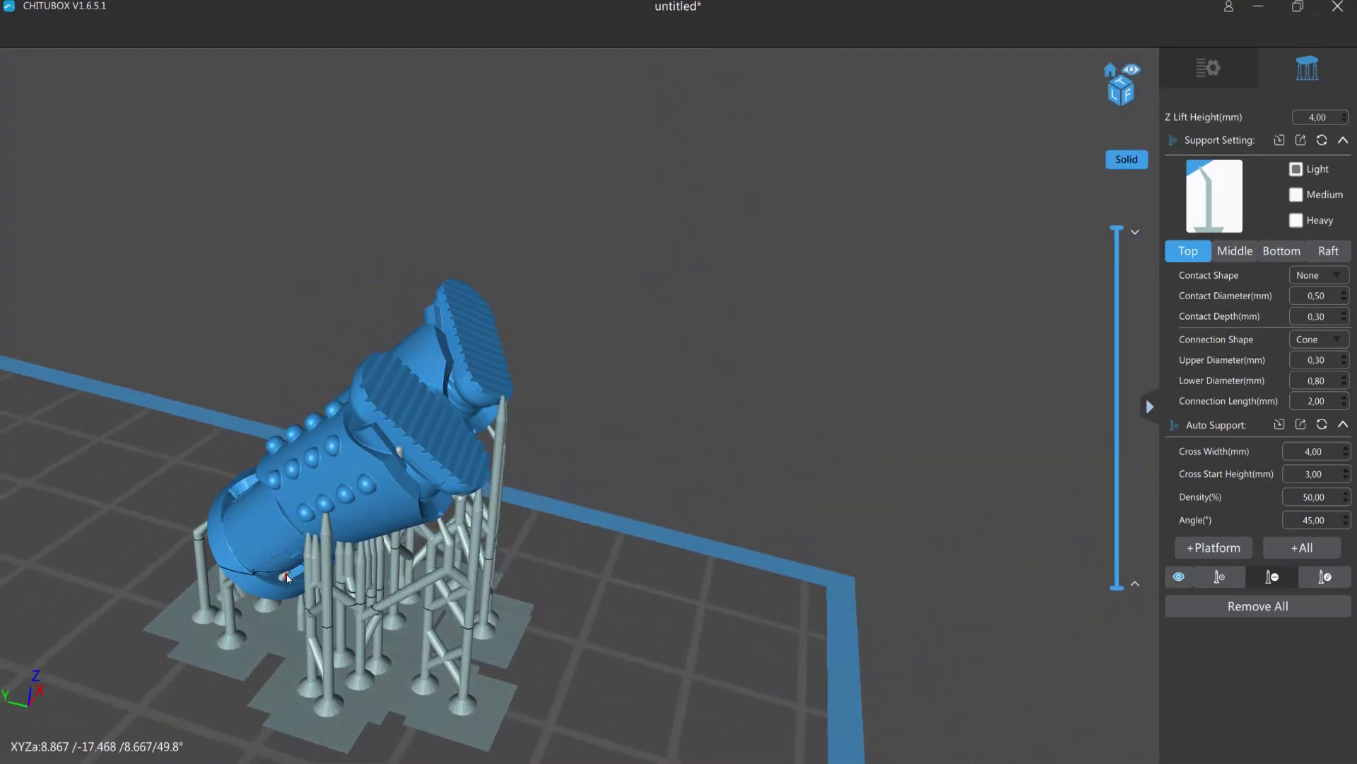
left_click_drag(236, 460, 286, 577)
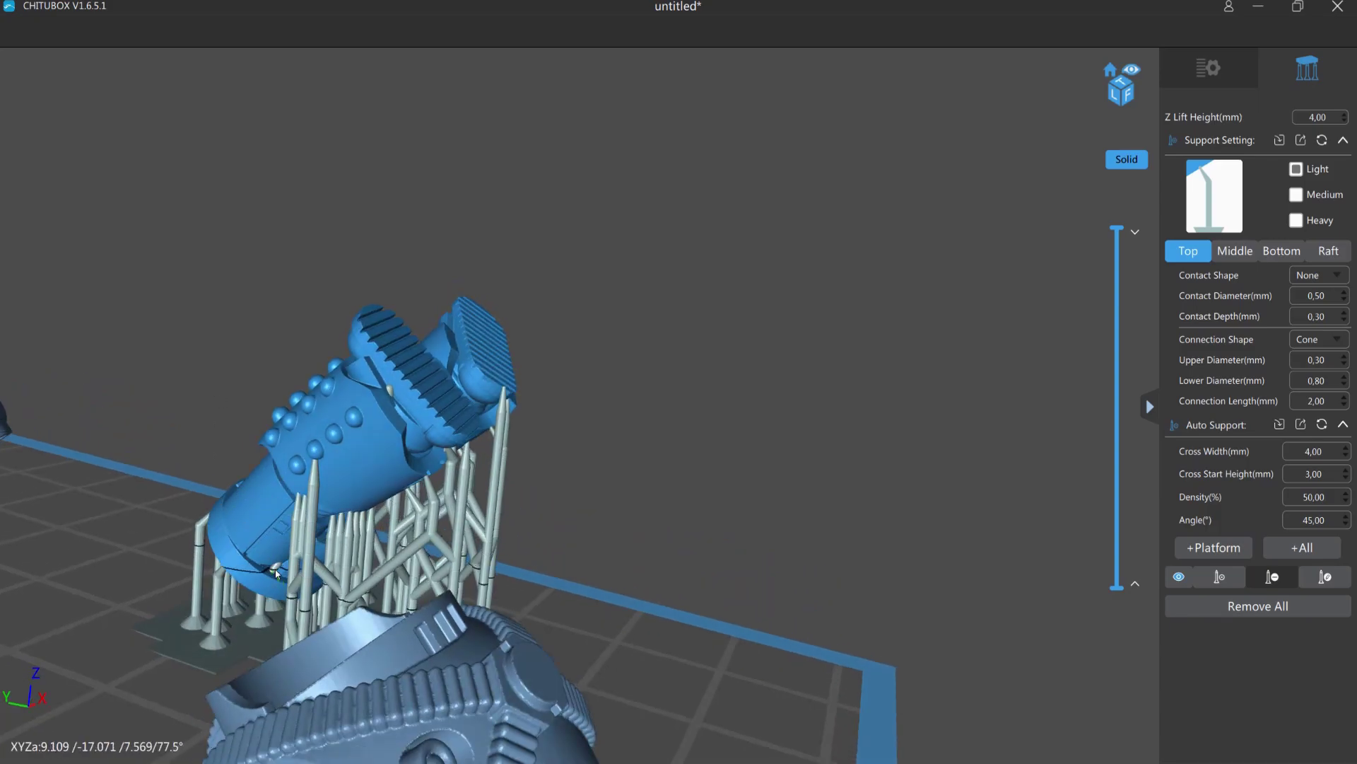
left_click_drag(276, 574, 427, 332)
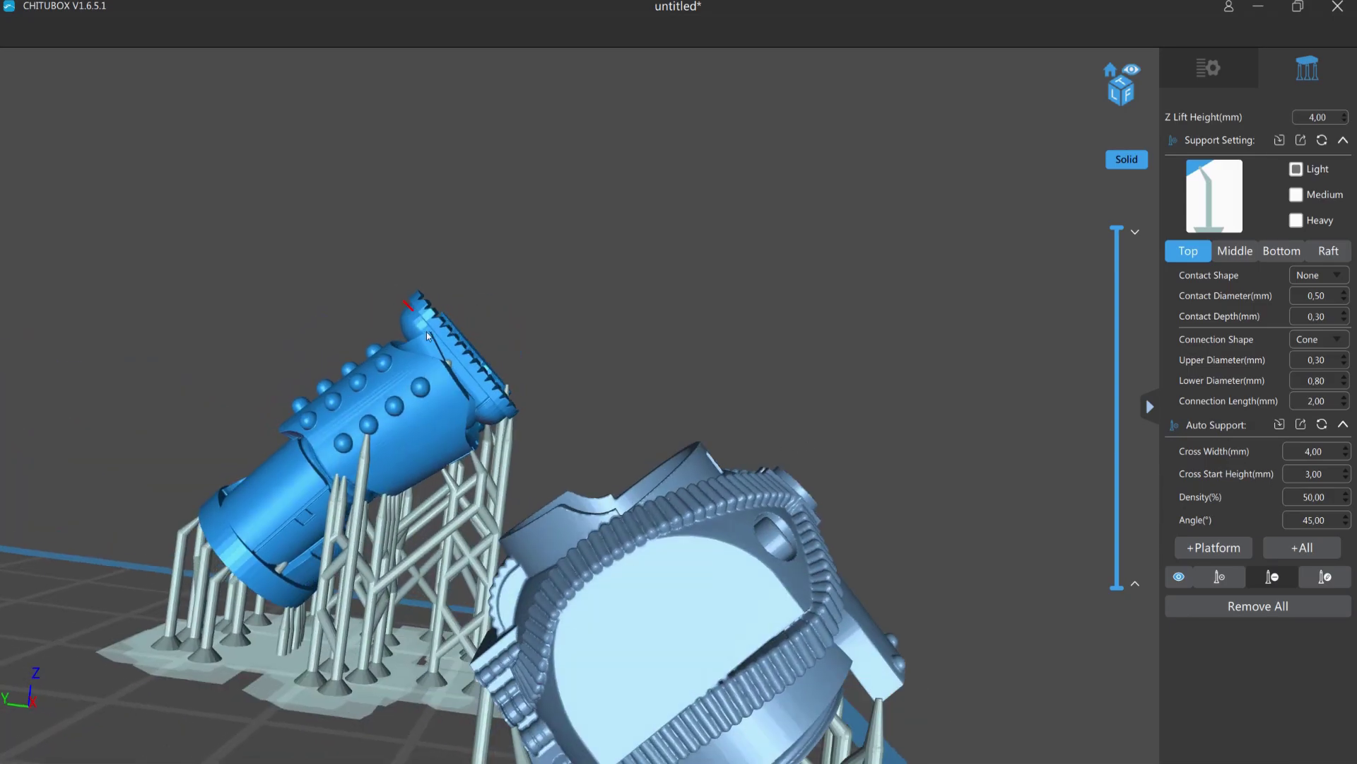
left_click_drag(334, 299, 682, 383)
scroll(588, 353, "down", 3)
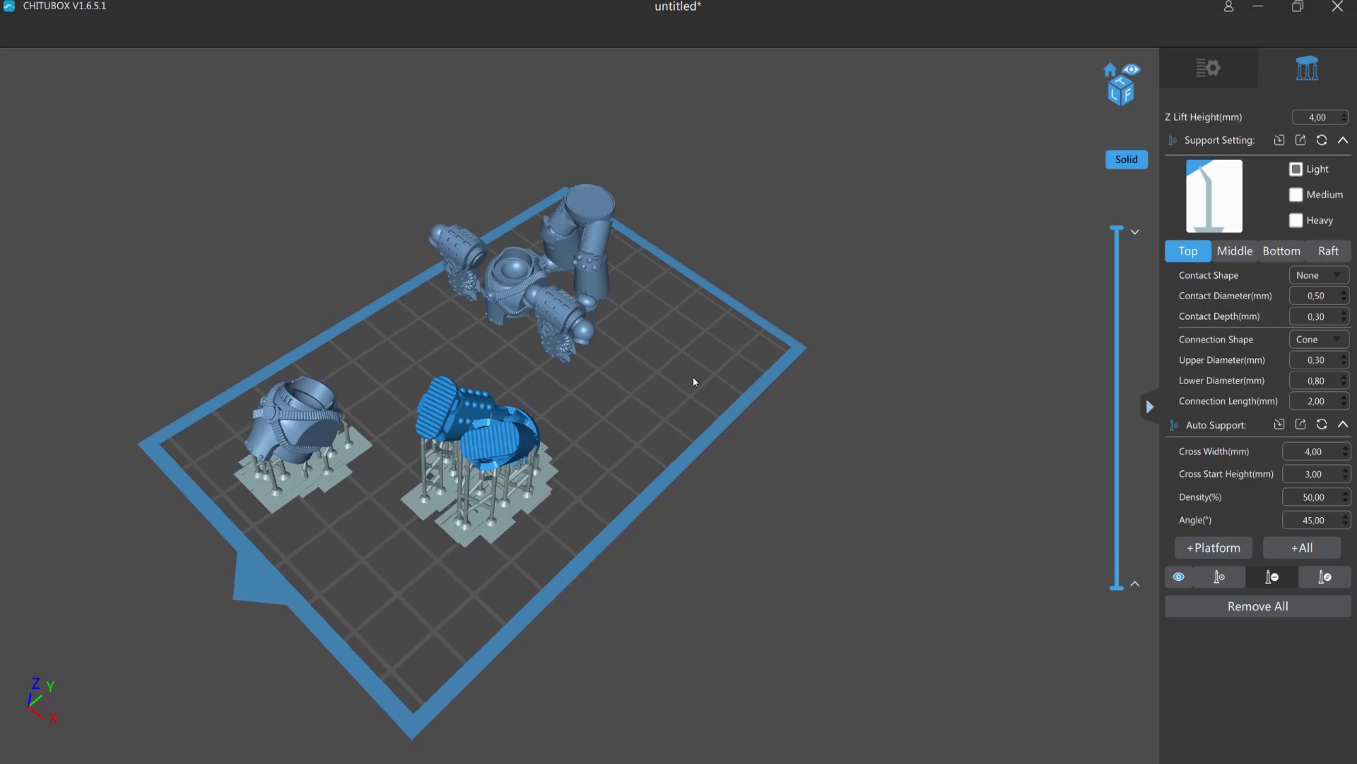
key("alt+Tab")
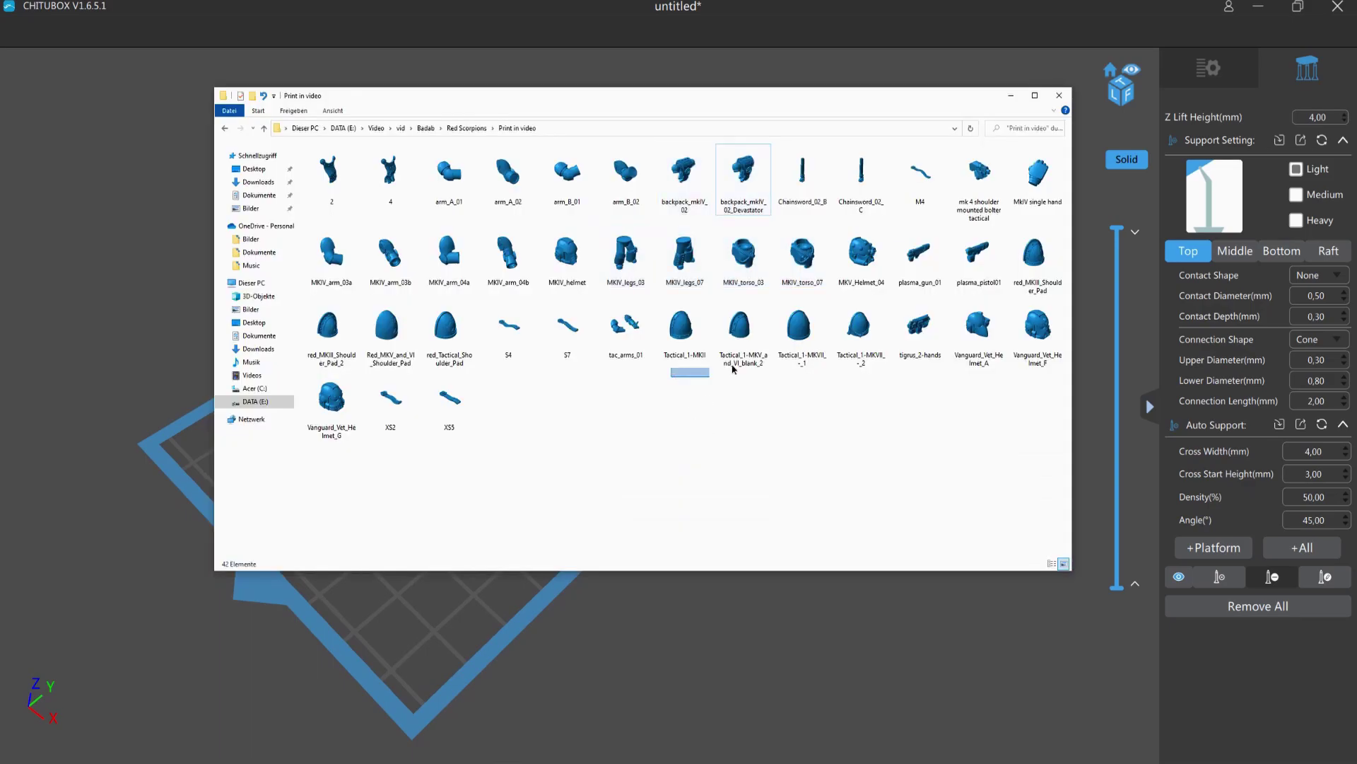
left_click_drag(733, 368, 877, 360)
left_click(996, 385)
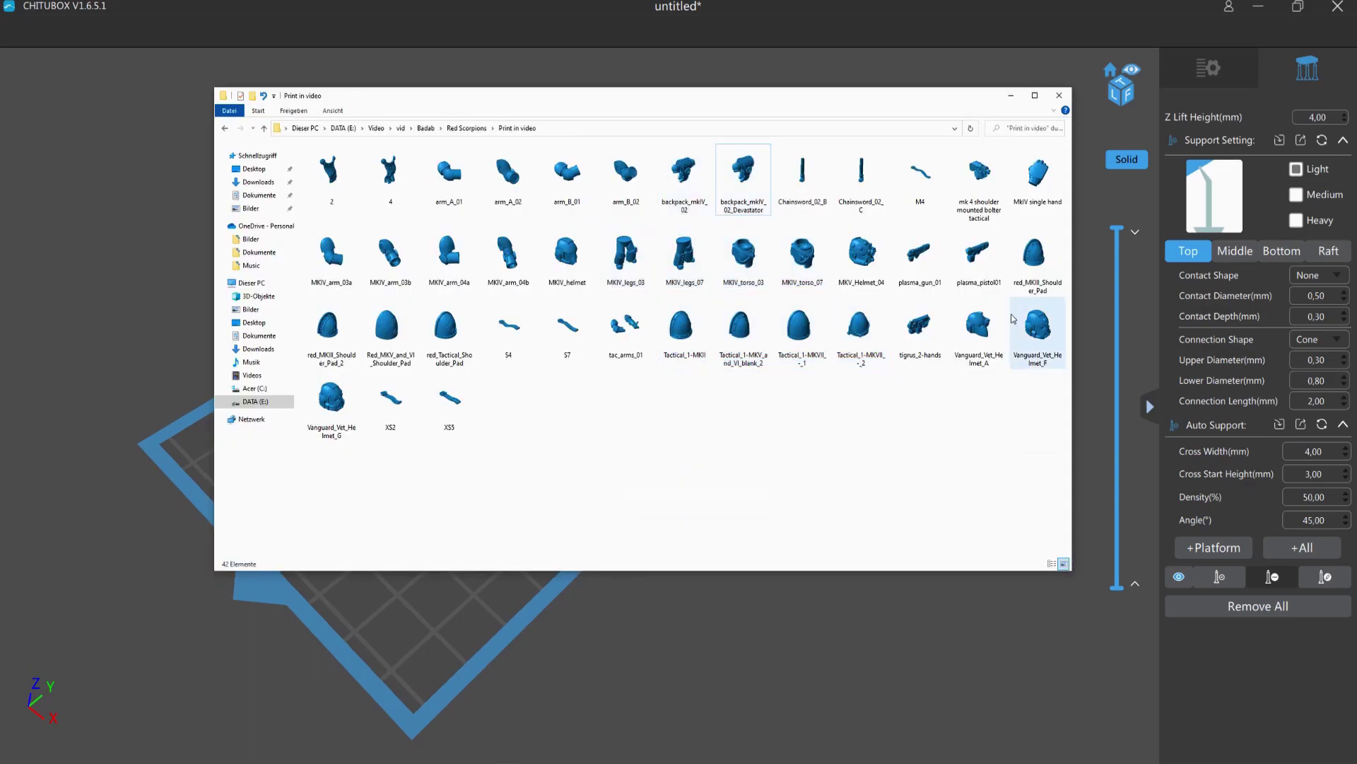
left_click(600, 621)
right_click_drag(592, 606, 790, 490)
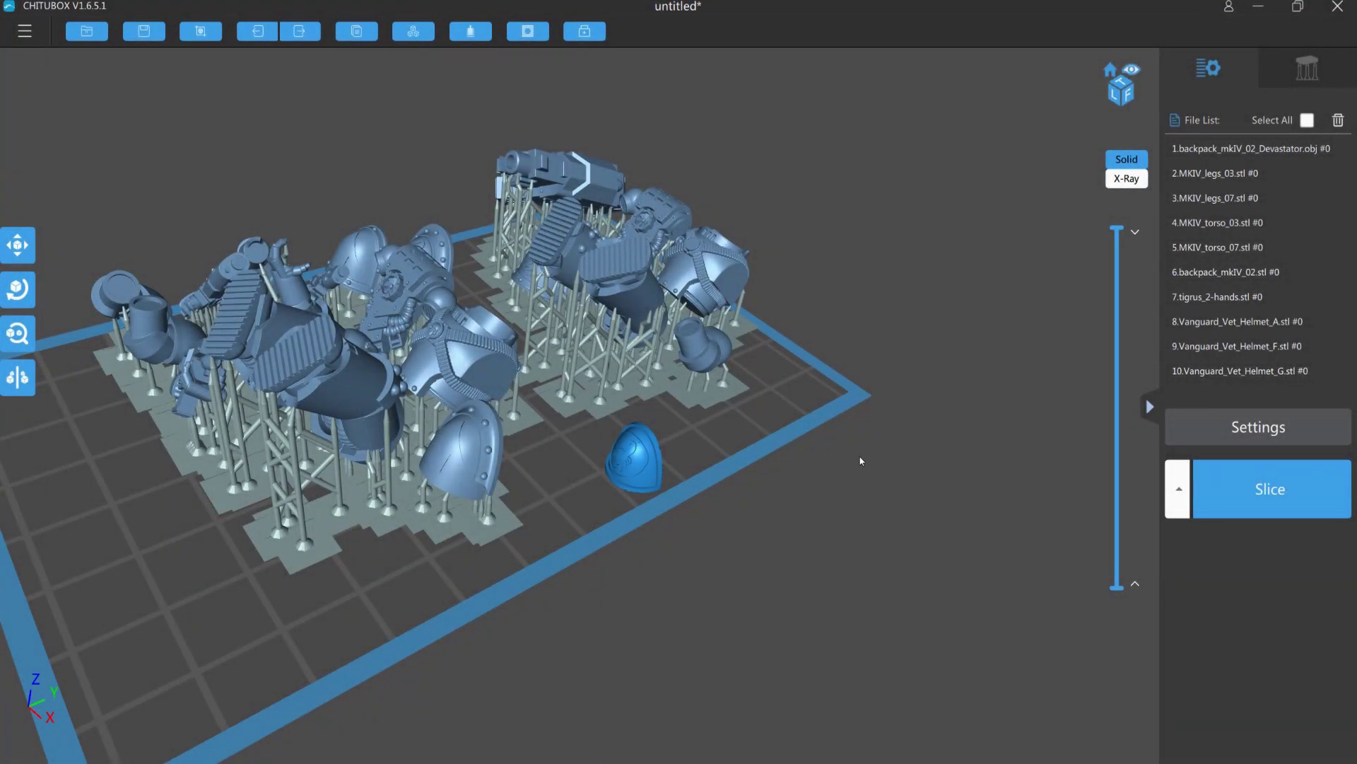
Step: Orbit the view to inspect the crowded plate of supported parts and the front shoulder pad
left_click_drag(861, 461, 808, 442)
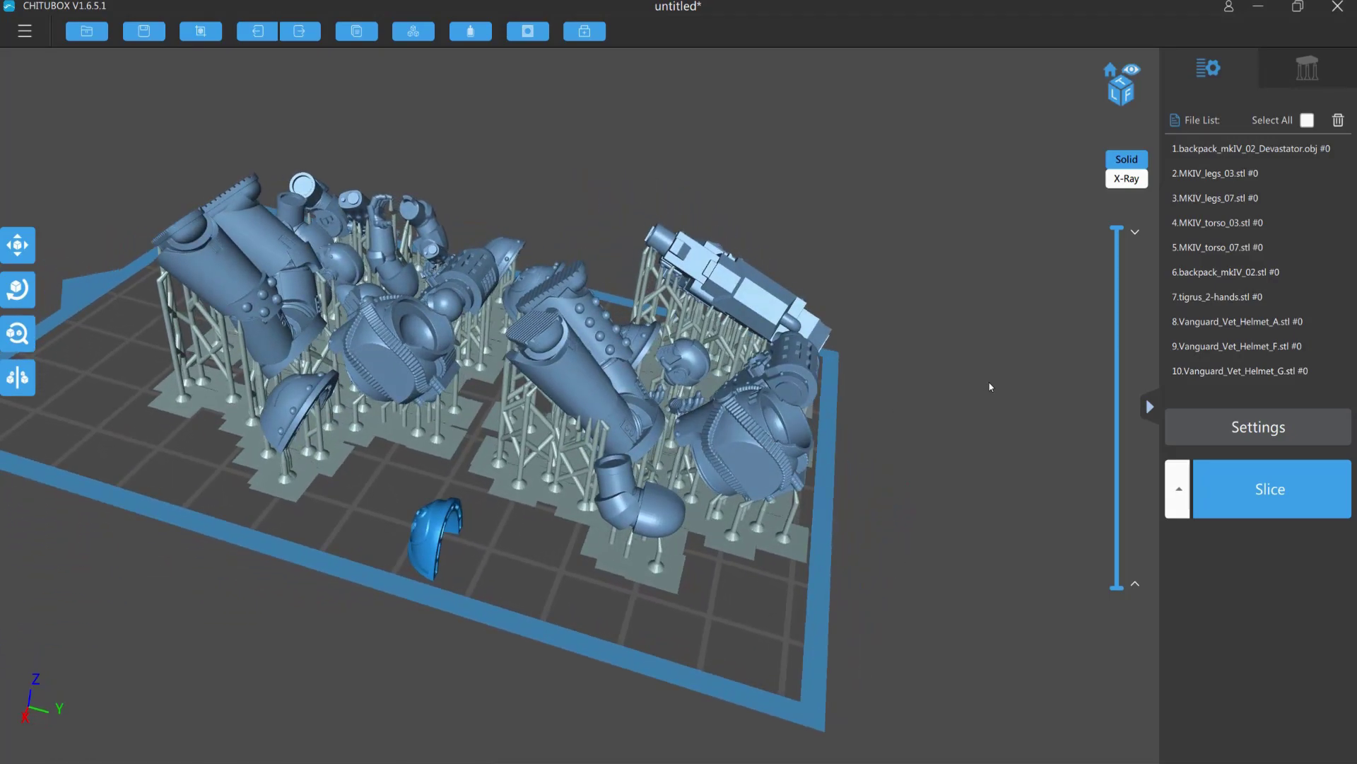
left_click_drag(990, 387, 655, 424)
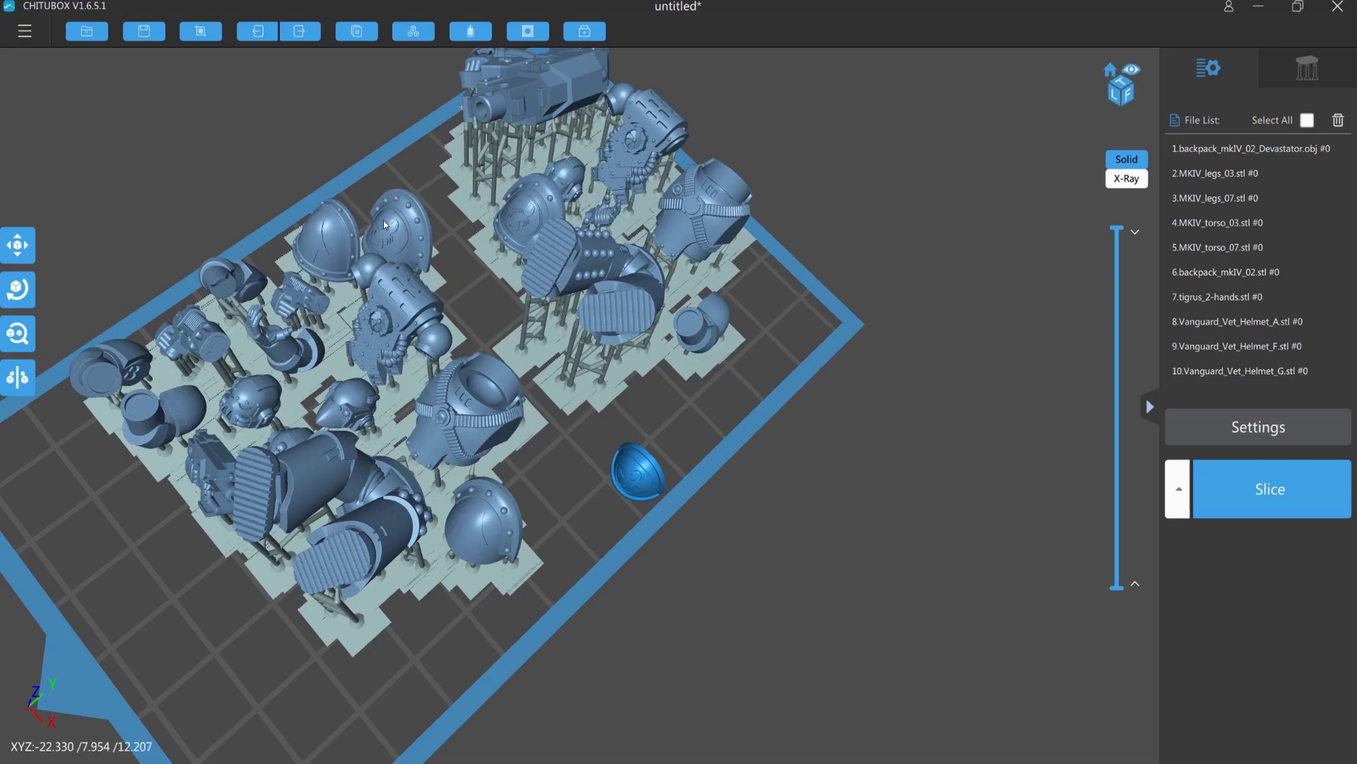
right_click_drag(575, 440, 559, 509)
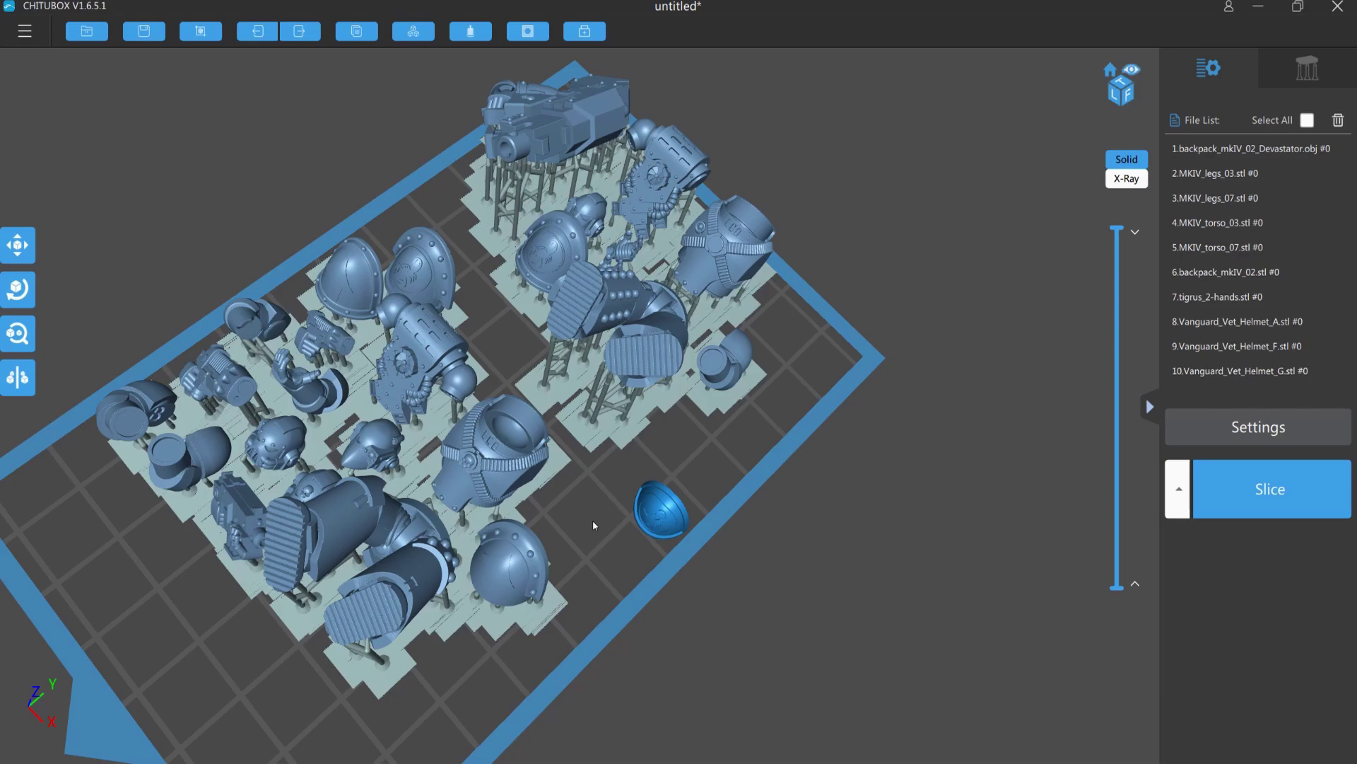
right_click_drag(592, 524, 441, 409)
scroll(536, 463, "up", 5)
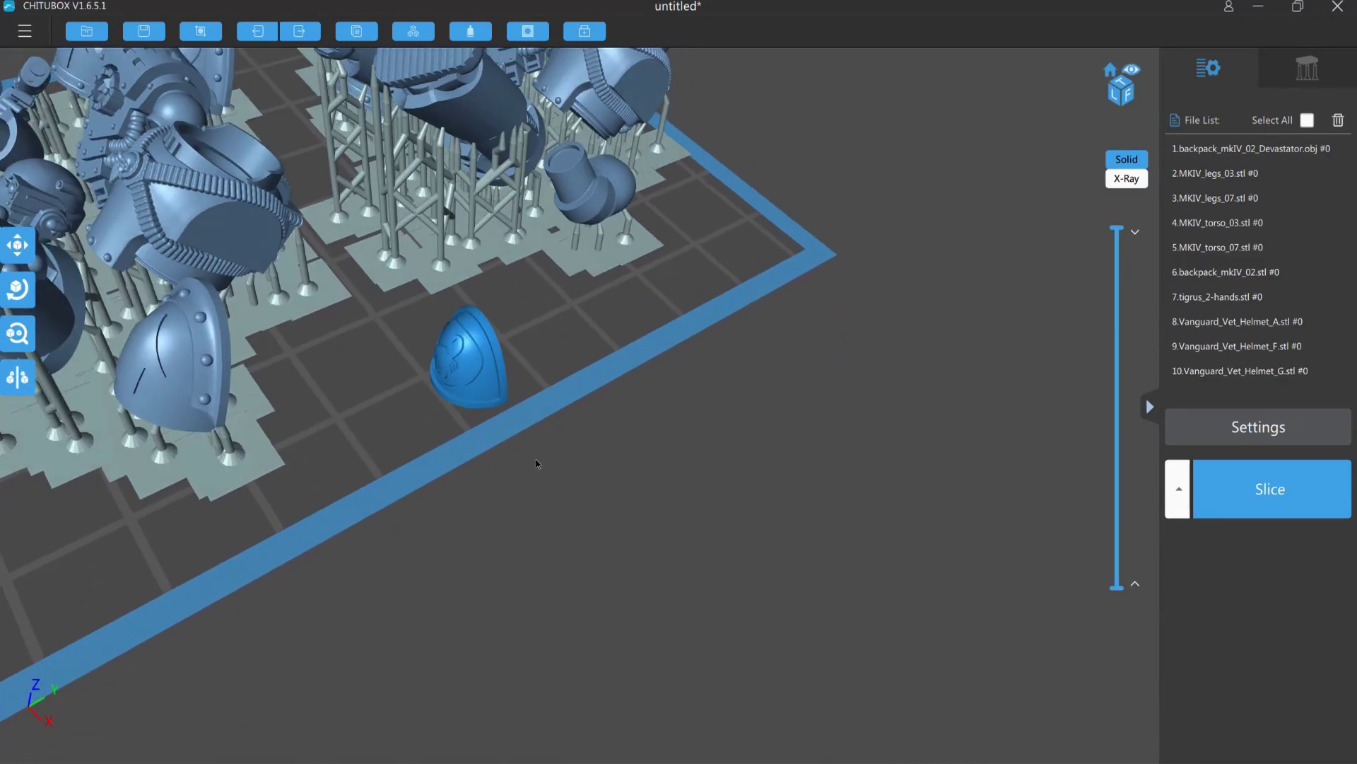
Step: Scale the front shoulder pad's X to 118% and set its X rotation to -20
right_click_drag(536, 463, 576, 461)
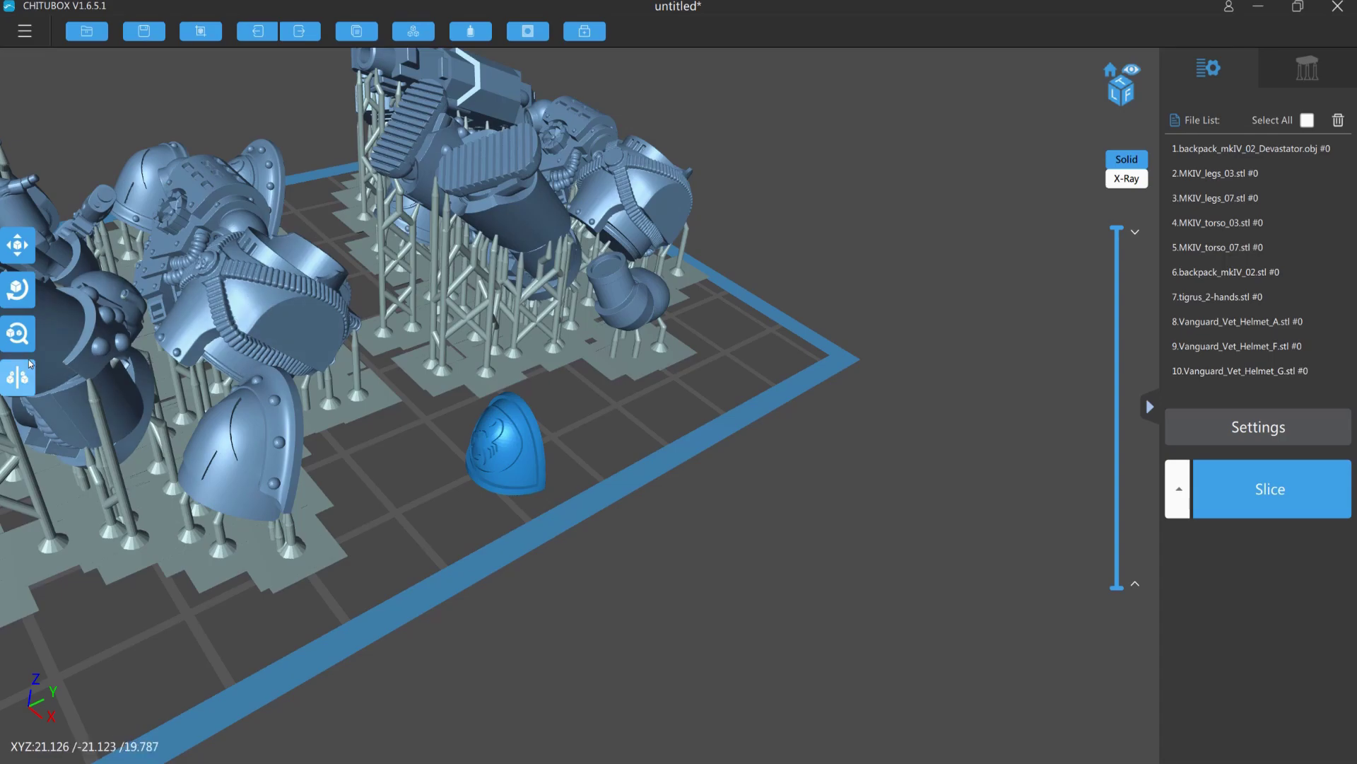
left_click(26, 339)
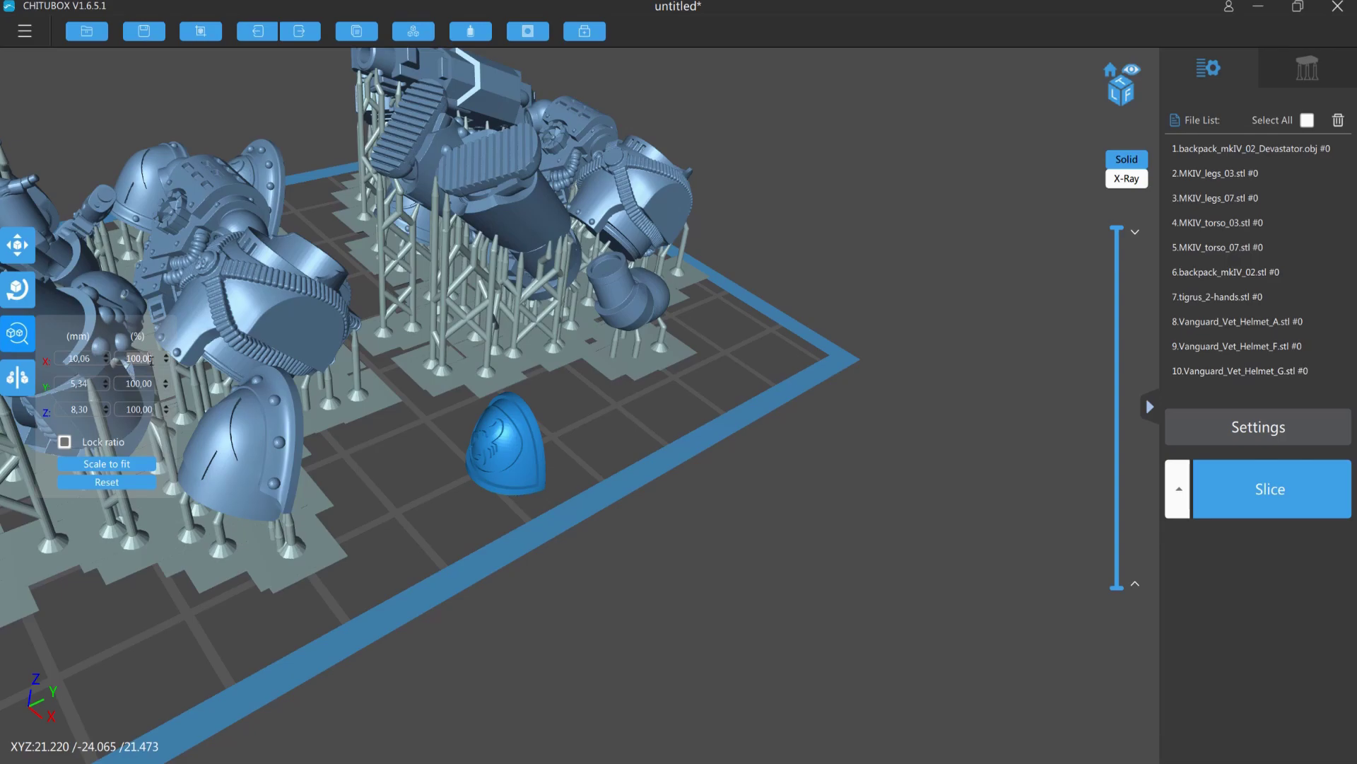
double_click(151, 359)
key("BackSpace")
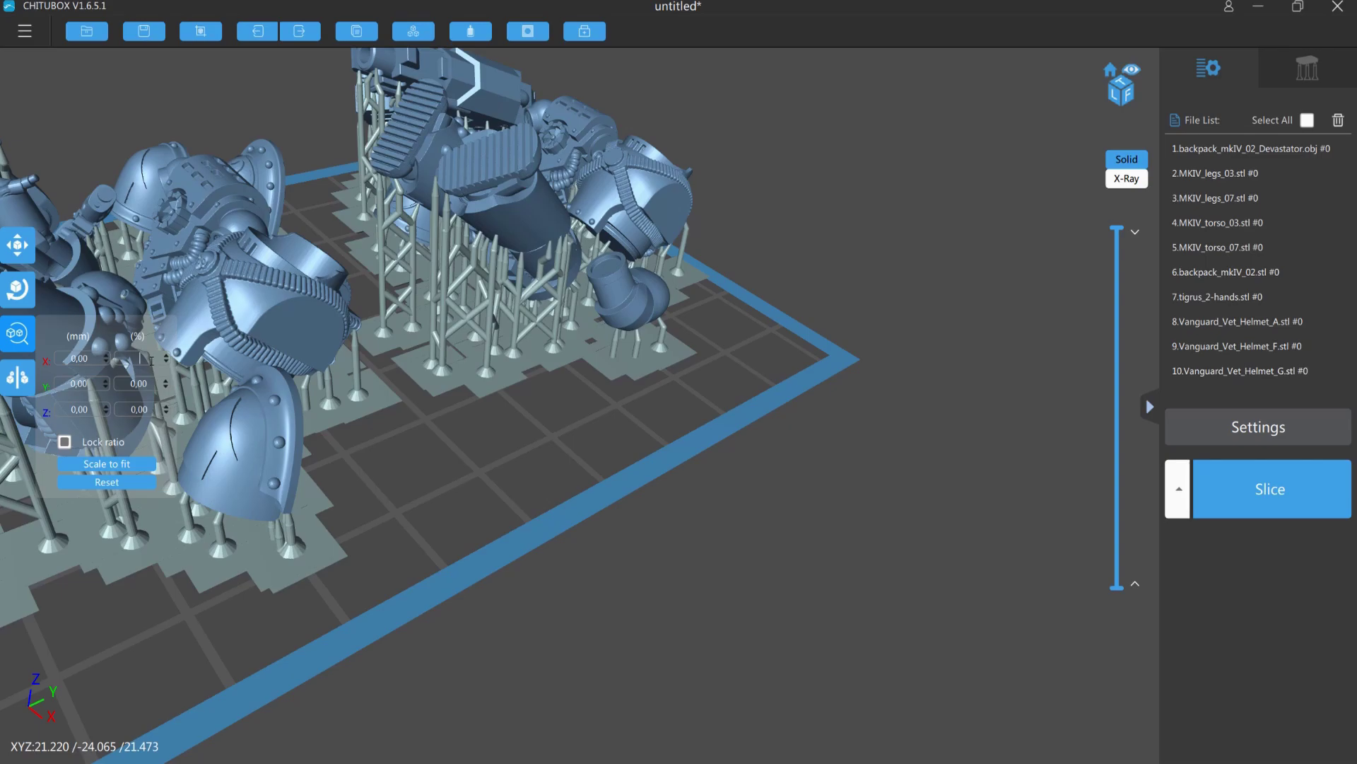
type("118")
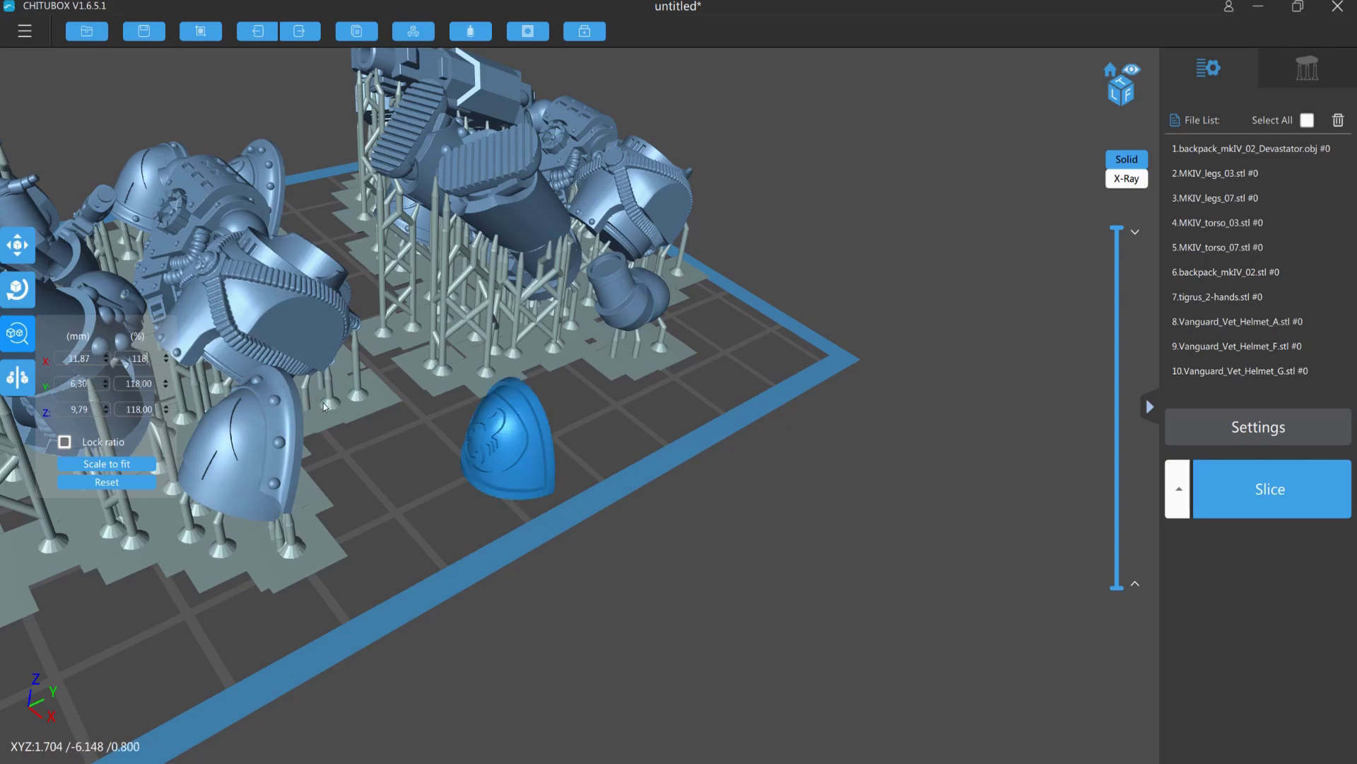
left_click(18, 289)
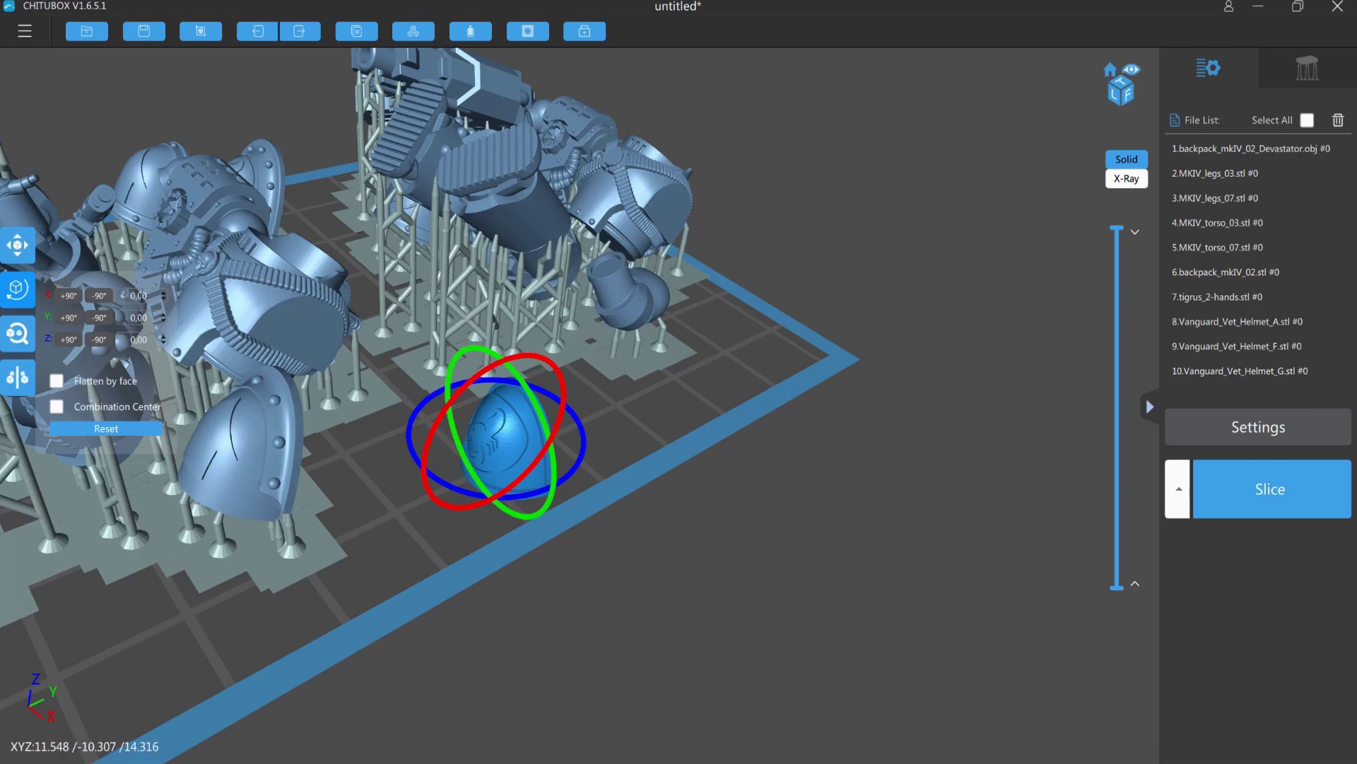
type("-20")
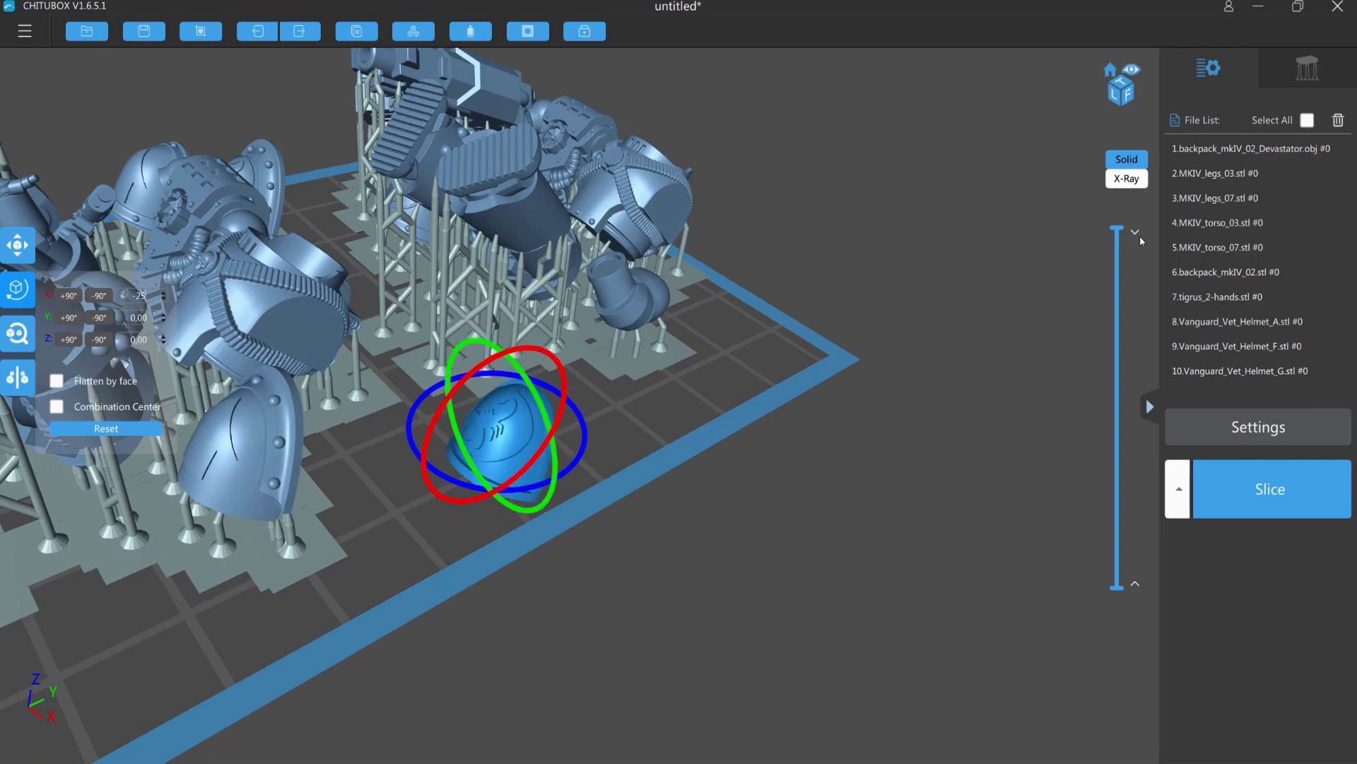
left_click(1288, 71)
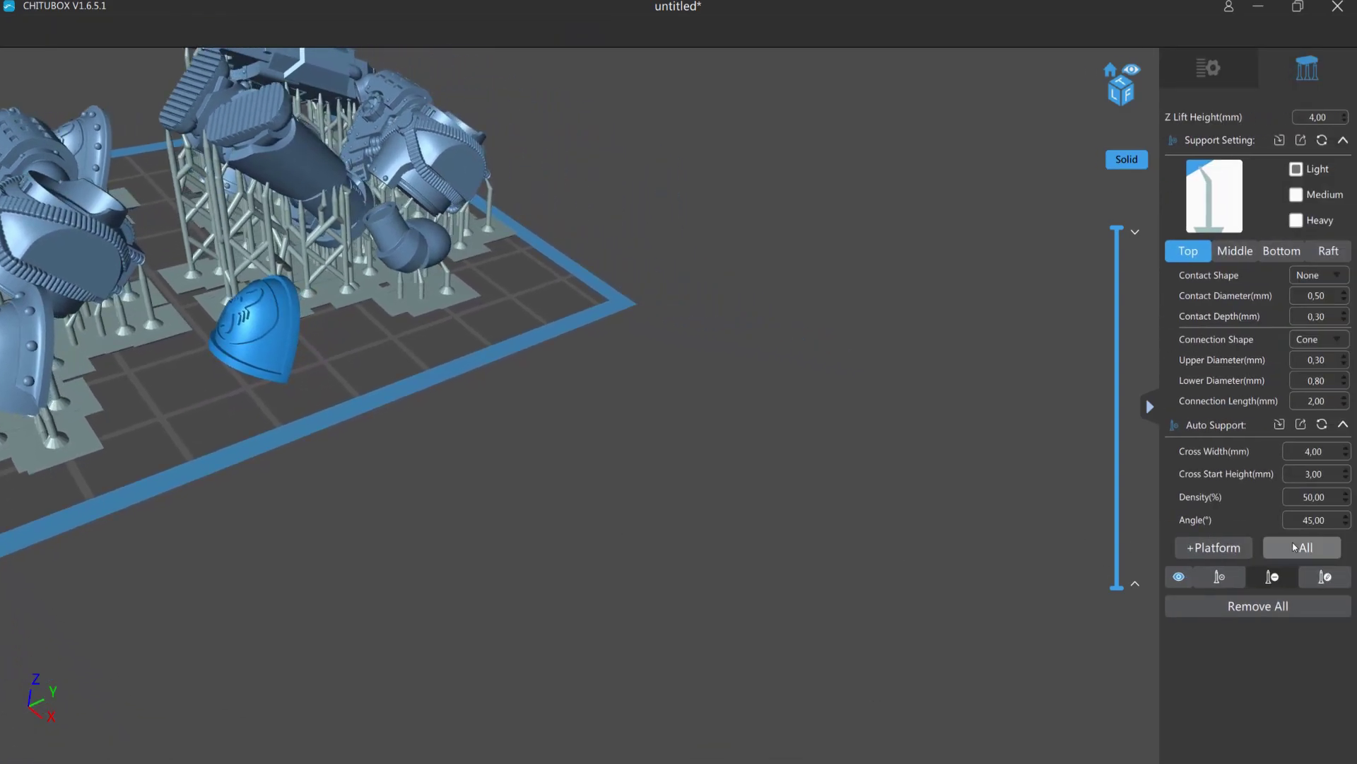
right_click_drag(439, 460, 706, 515)
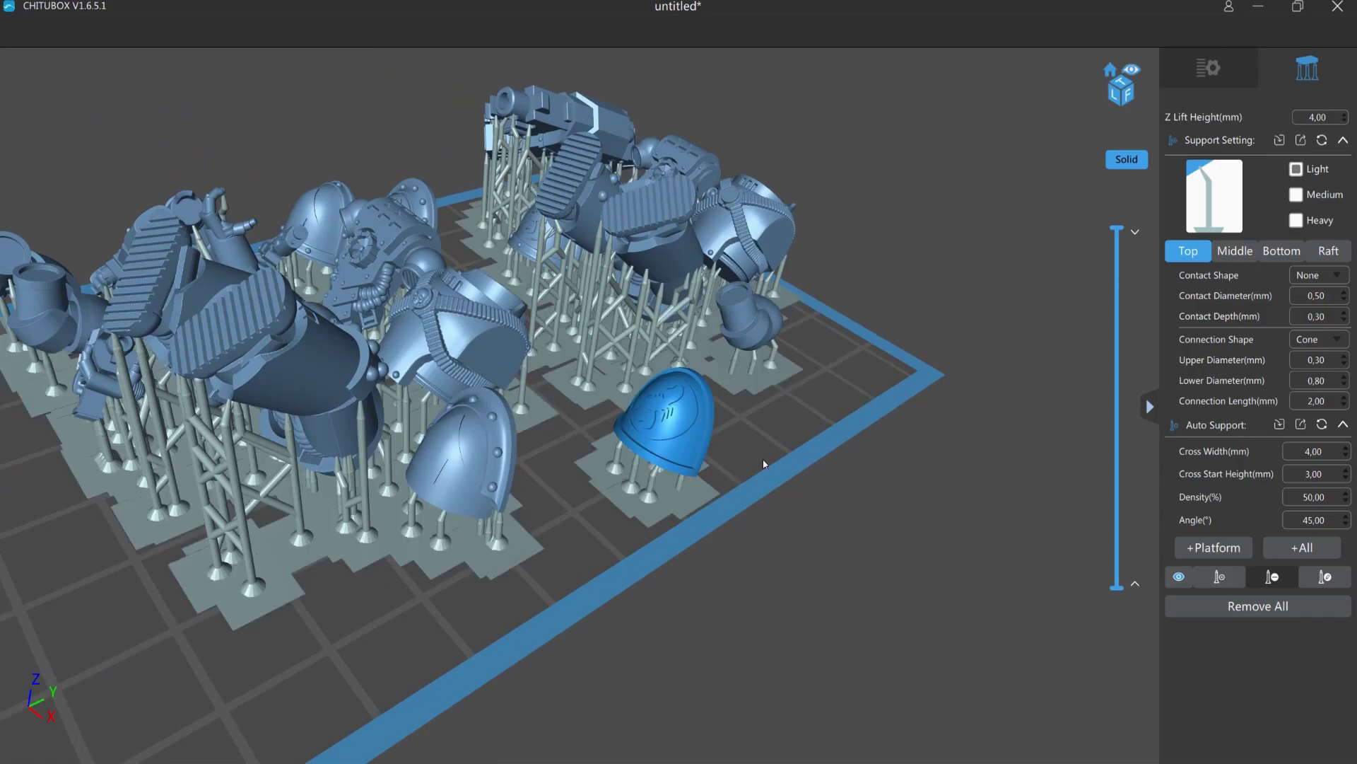
left_click_drag(764, 463, 686, 476)
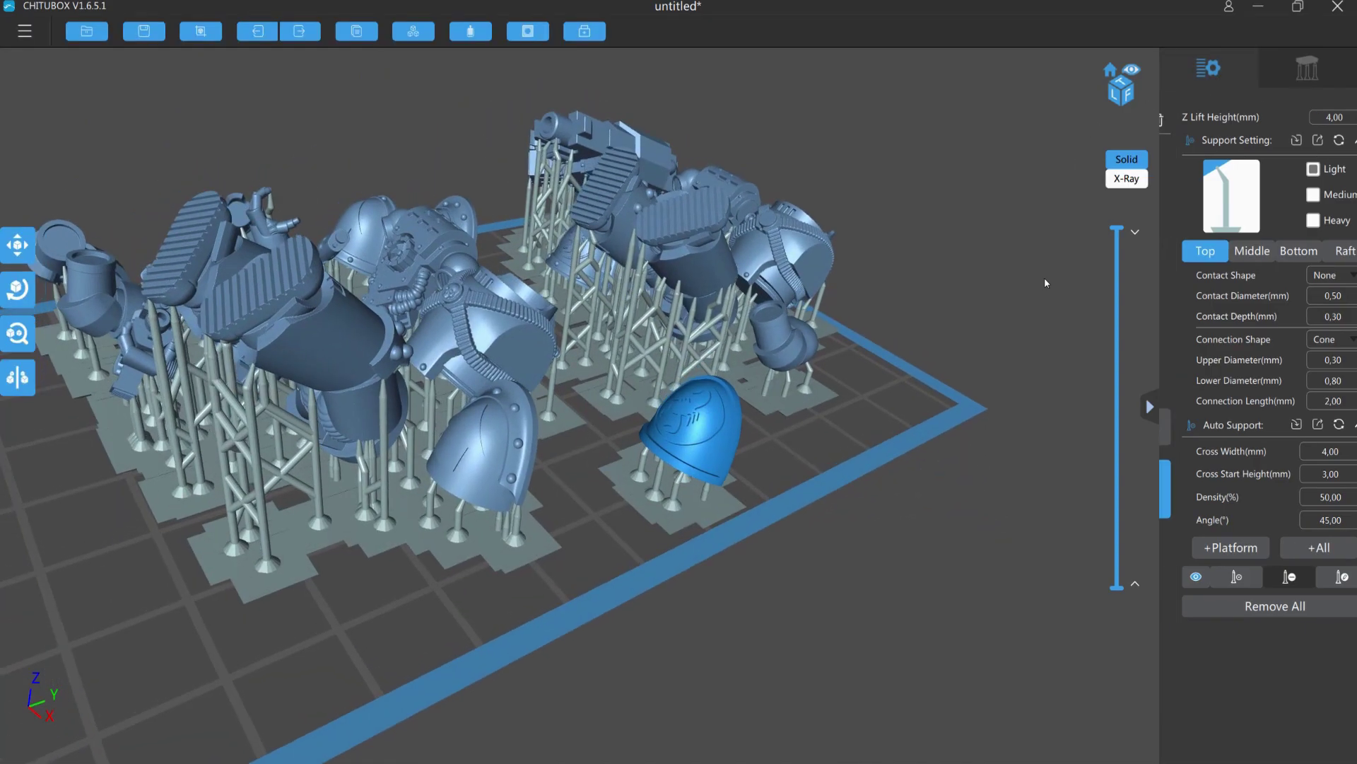
left_click_drag(1045, 283, 702, 522)
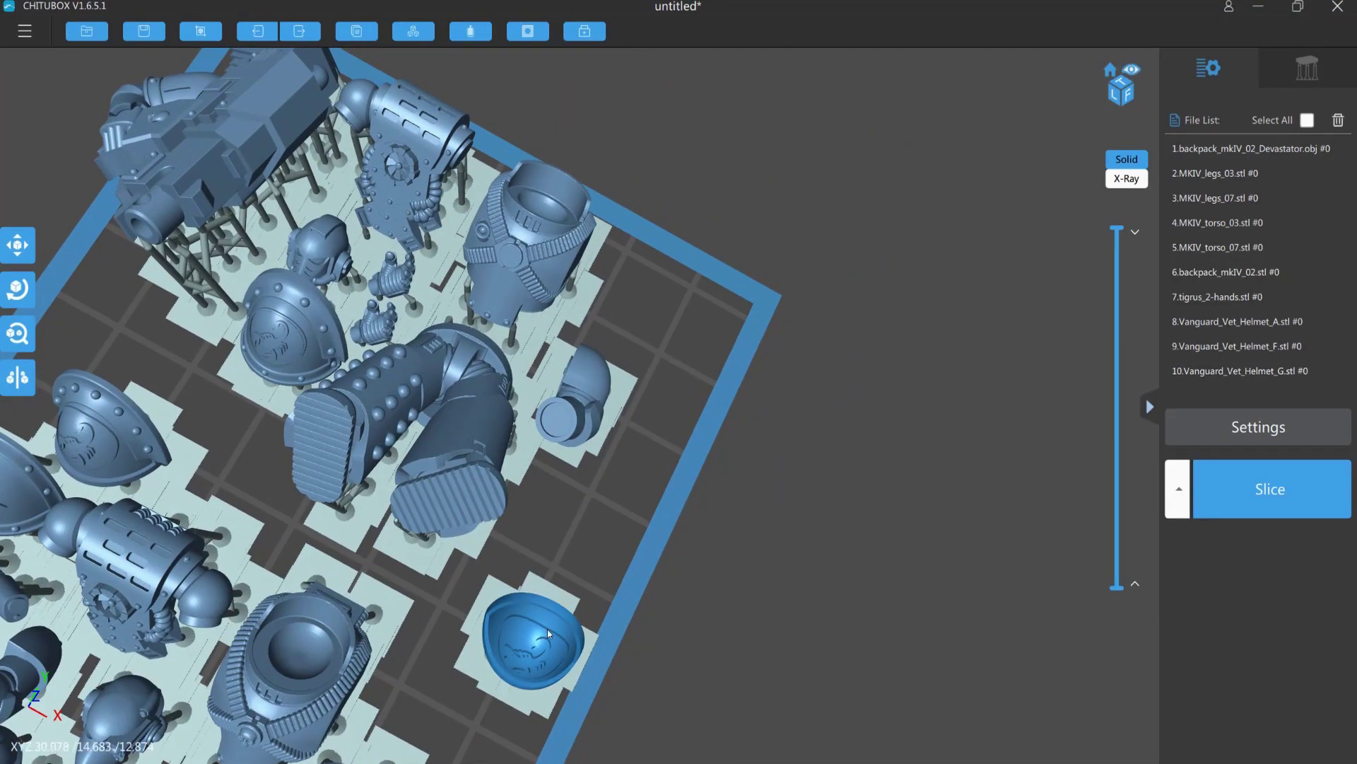
left_click_drag(547, 630, 642, 284)
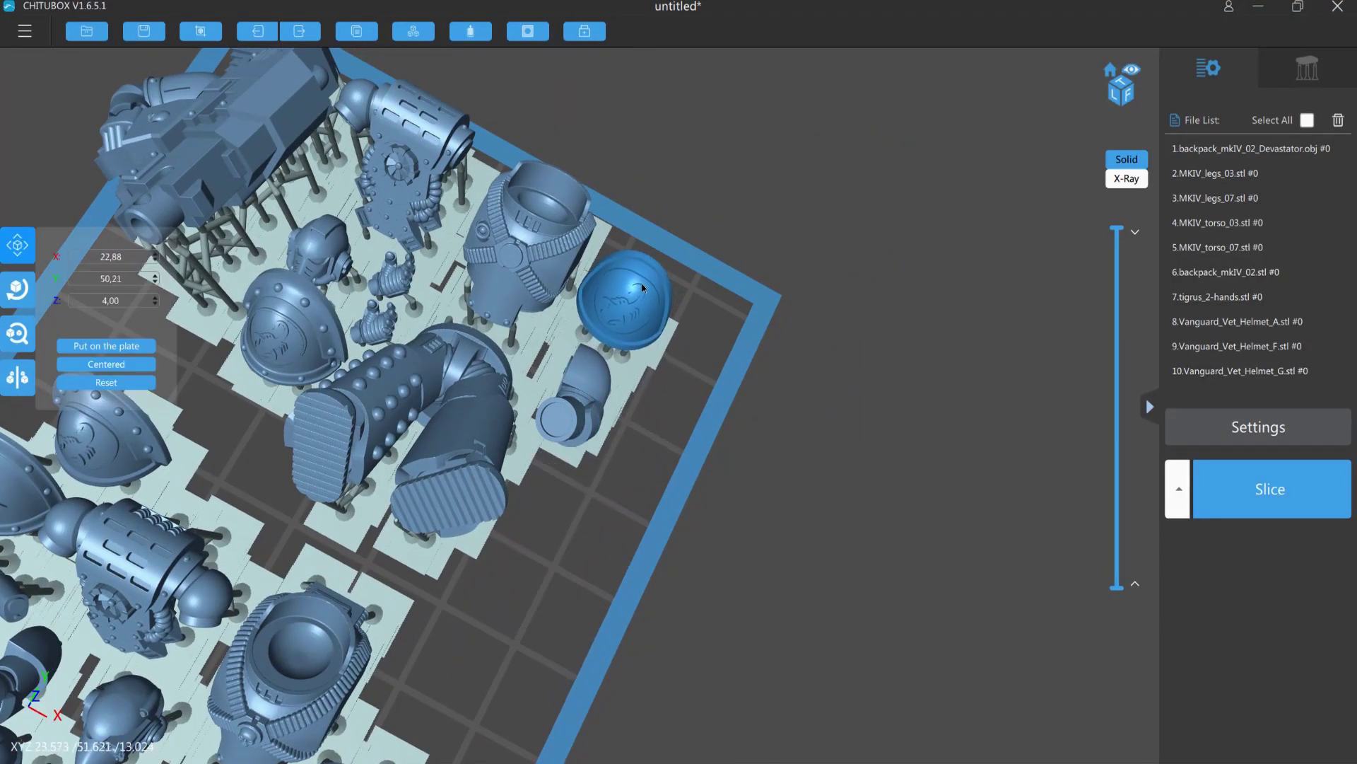
left_click_drag(661, 424, 711, 495)
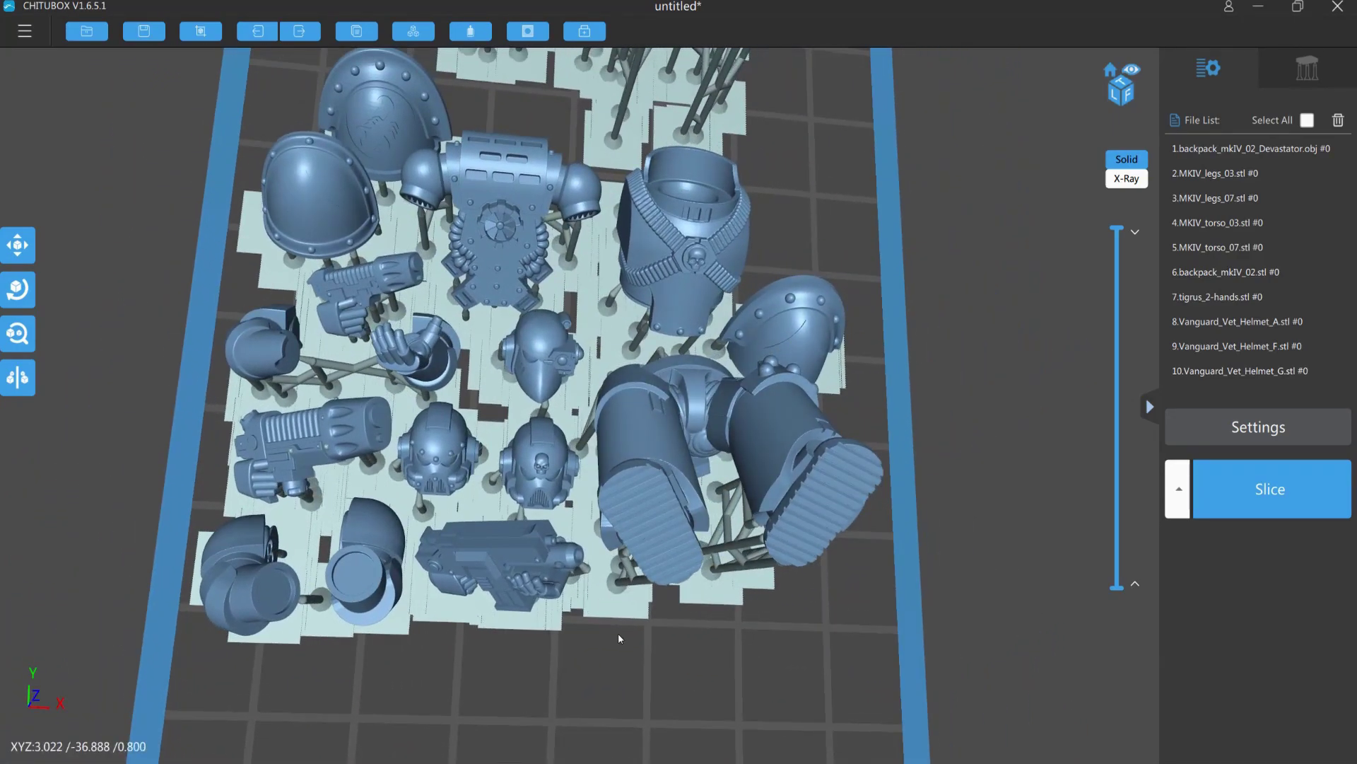
left_click_drag(619, 638, 594, 679)
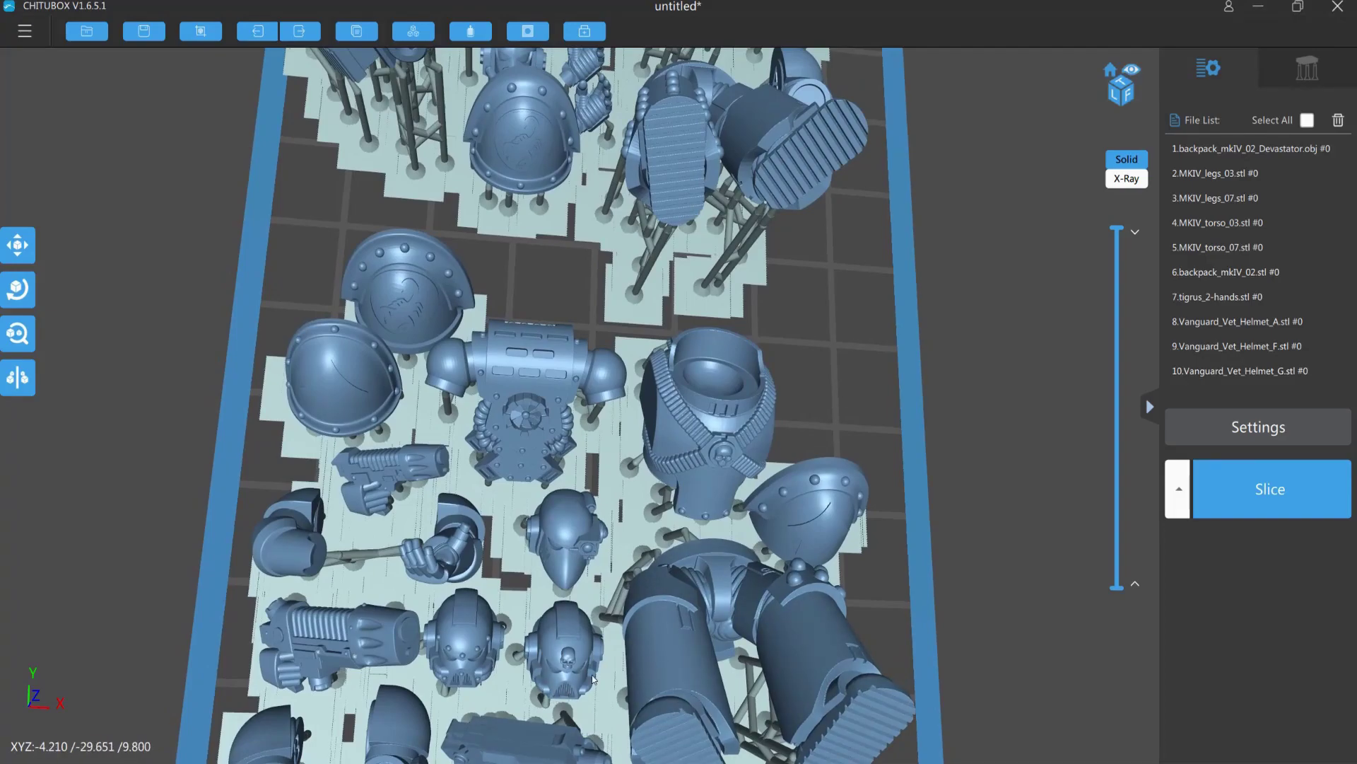
right_click_drag(898, 545, 669, 532)
left_click(564, 596)
left_click_drag(140, 208, 200, 534)
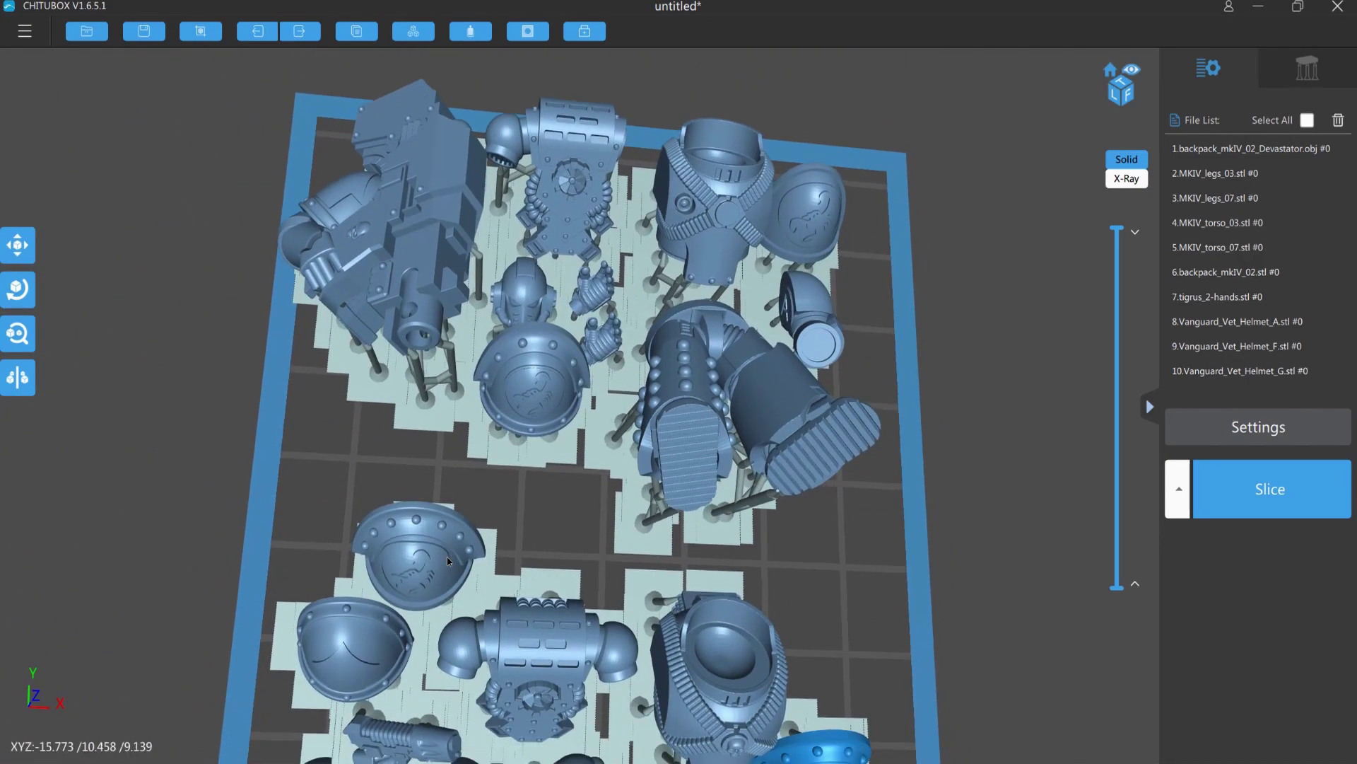
left_click(452, 556)
left_click_drag(461, 556, 747, 498)
left_click_drag(663, 361, 730, 567)
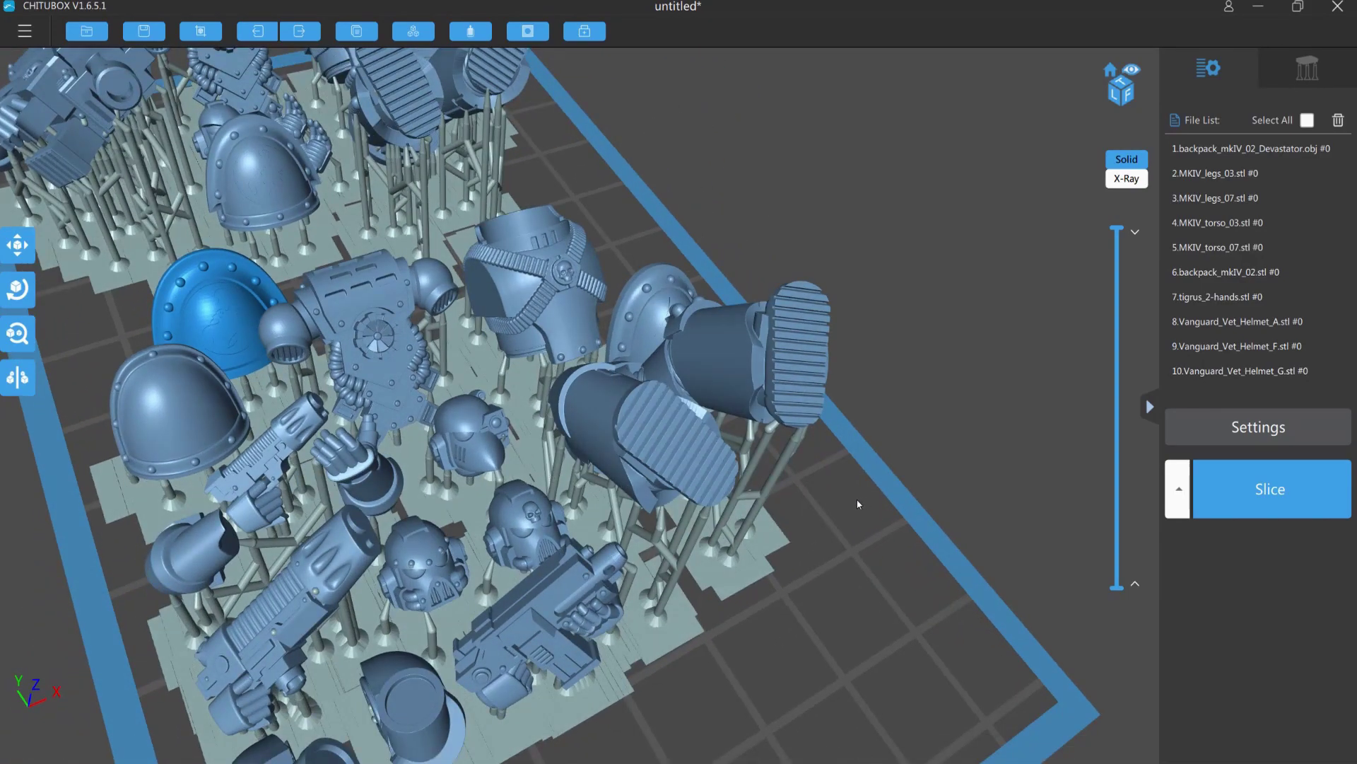
scroll(617, 255, "down", 5)
left_click_drag(616, 255, 696, 324)
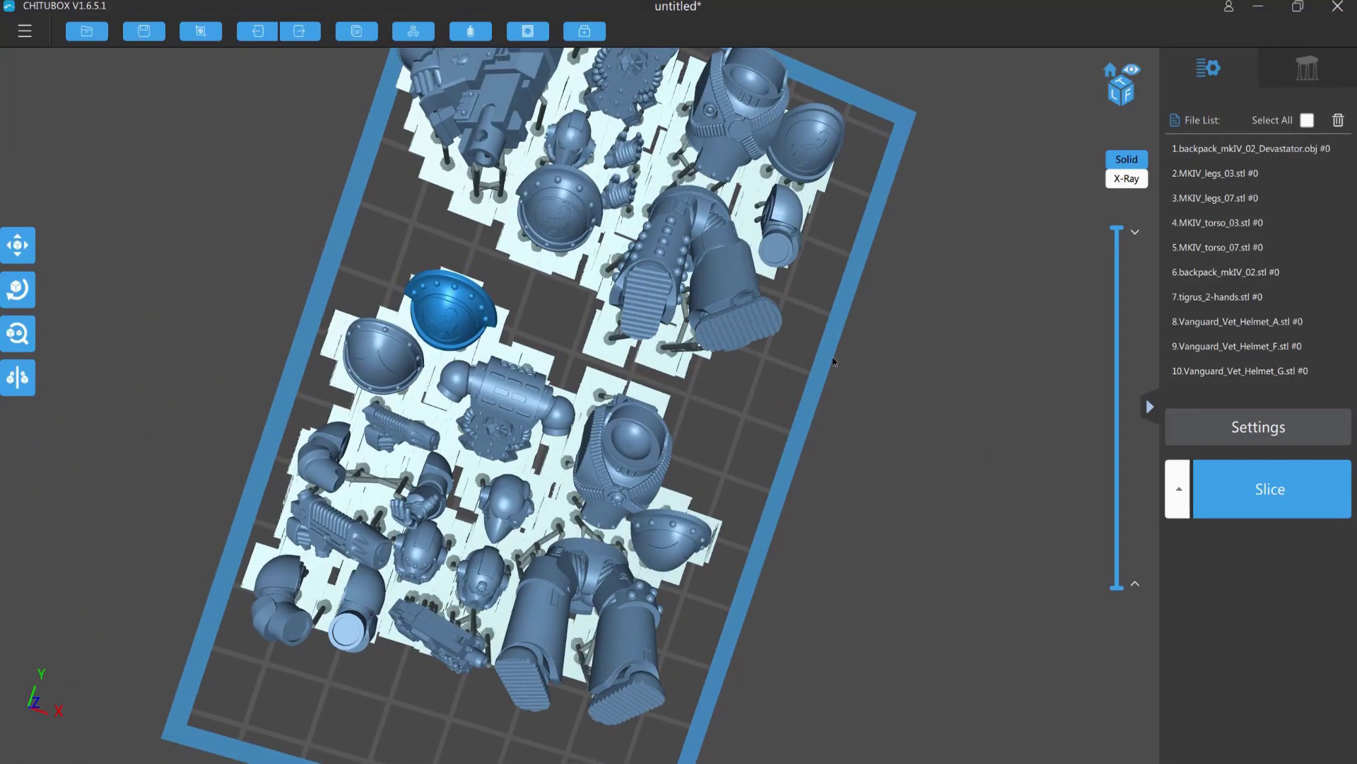
left_click_drag(833, 362, 502, 234)
left_click(511, 244)
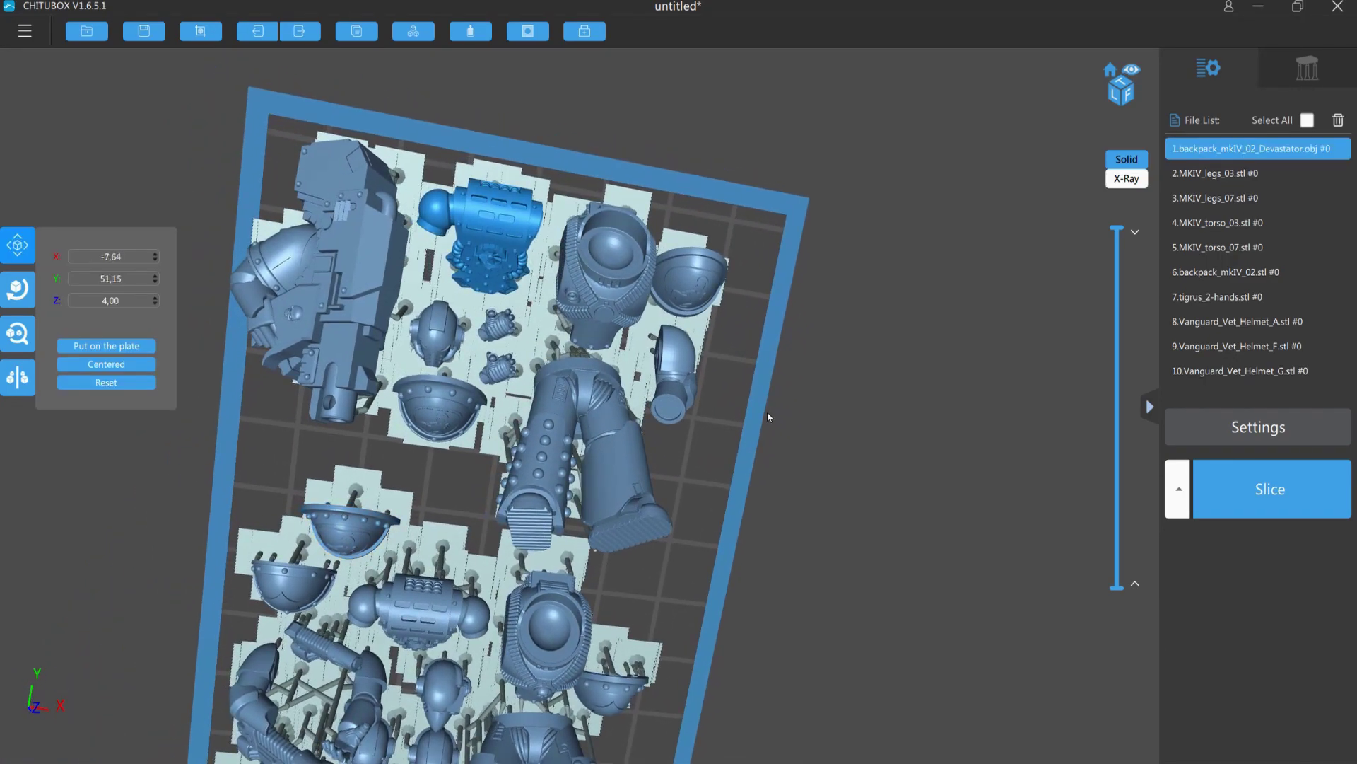
left_click_drag(767, 411, 773, 348)
scroll(750, 360, "down", 3)
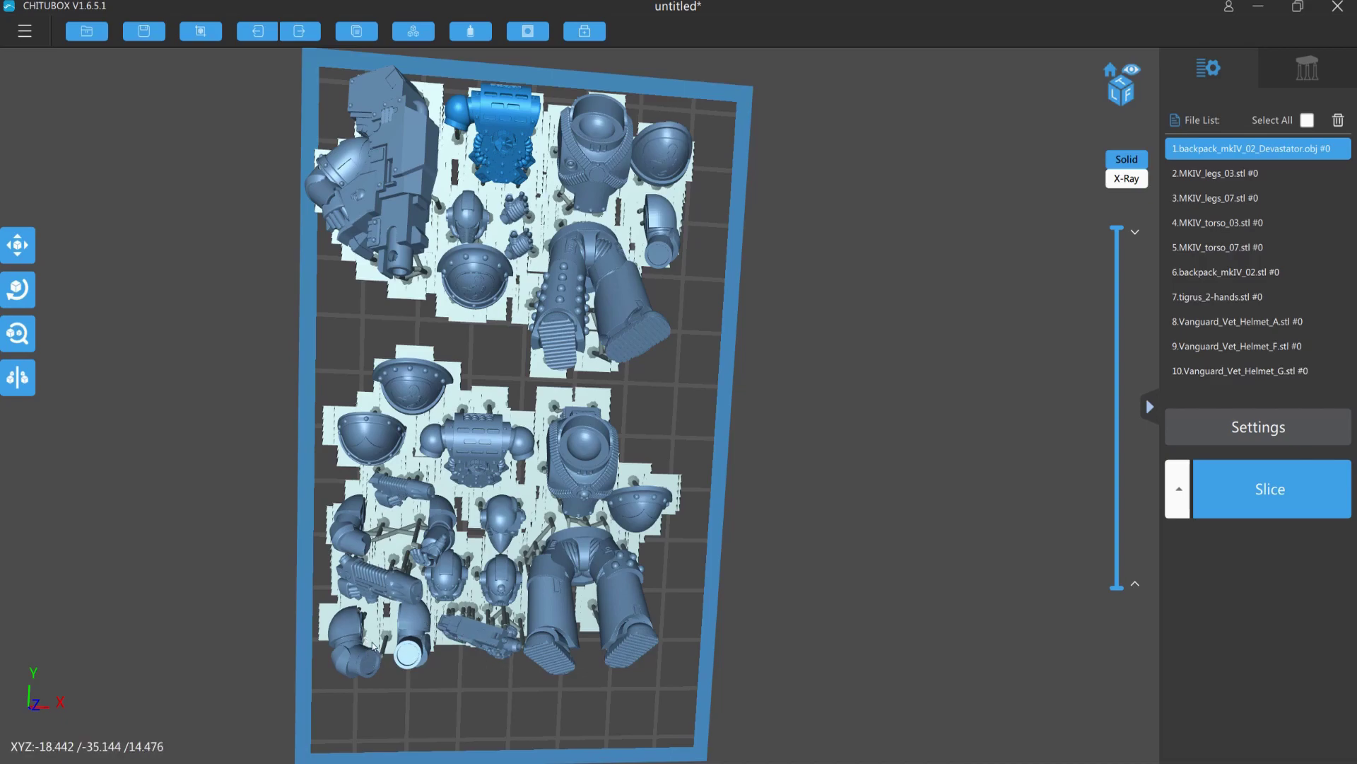
middle_click_drag(338, 319, 398, 259)
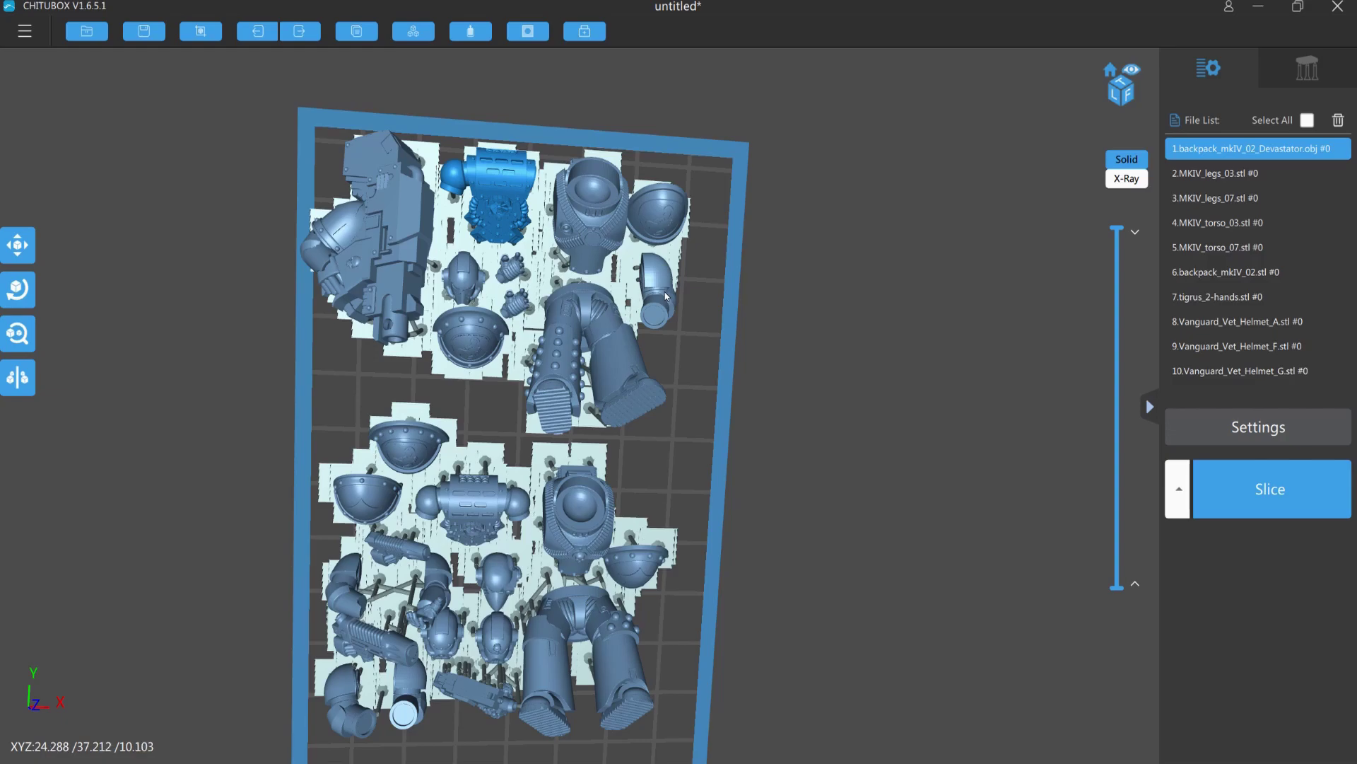
left_click_drag(665, 296, 661, 341)
left_click_drag(698, 444, 683, 460)
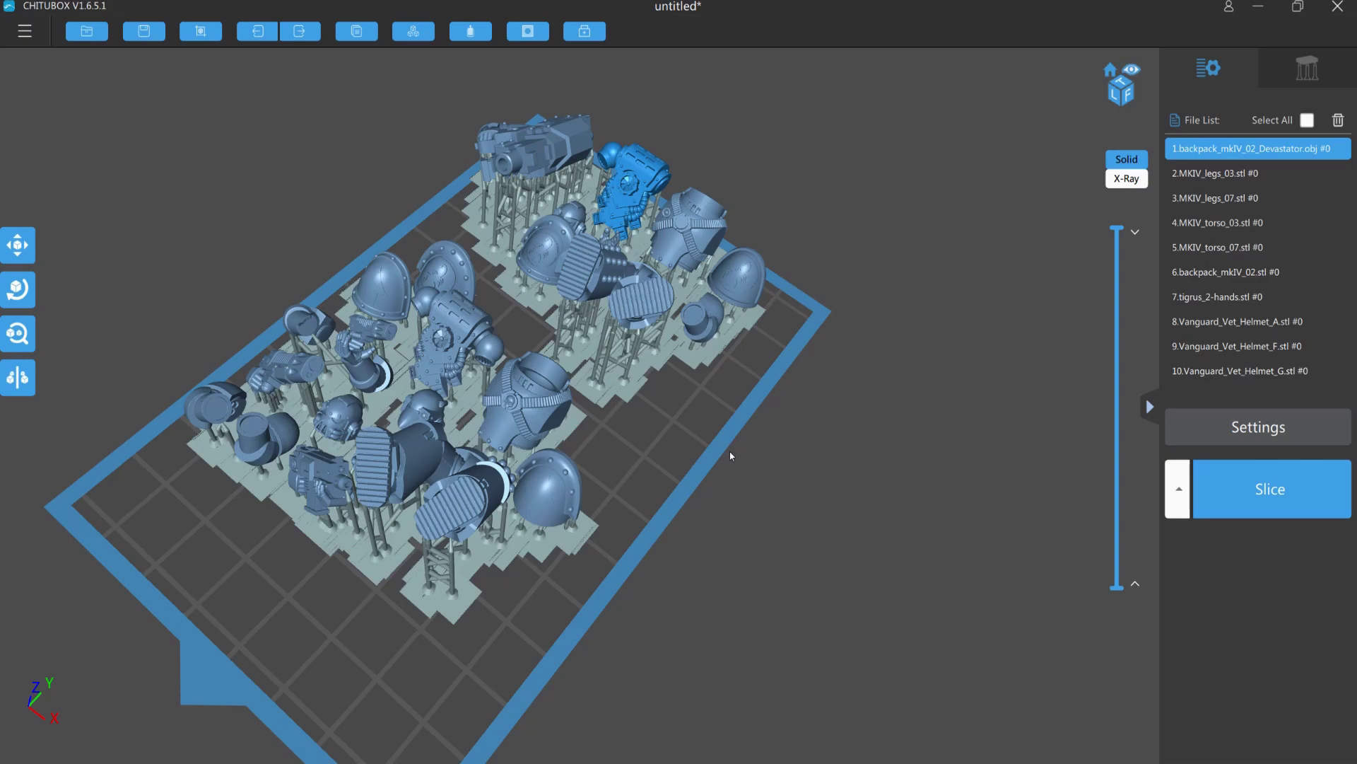
left_click(1228, 431)
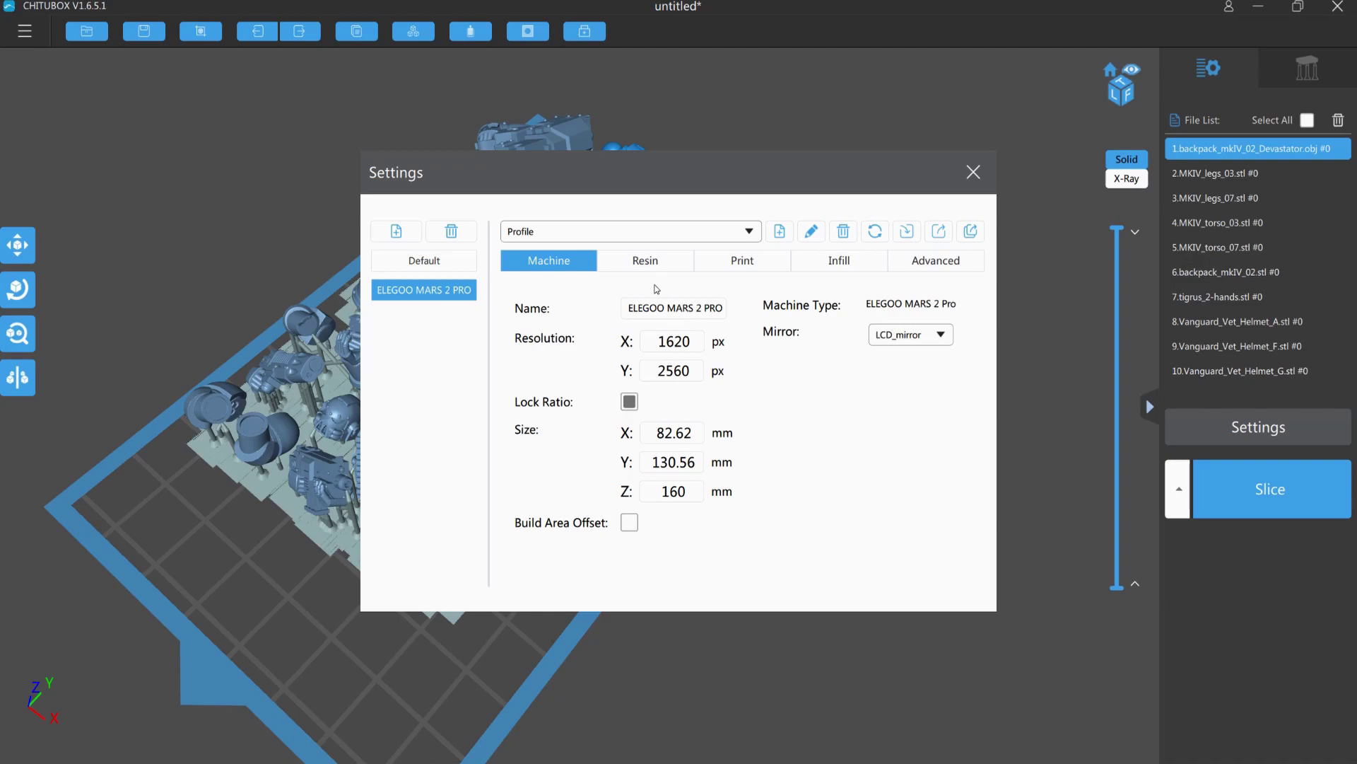
left_click(638, 266)
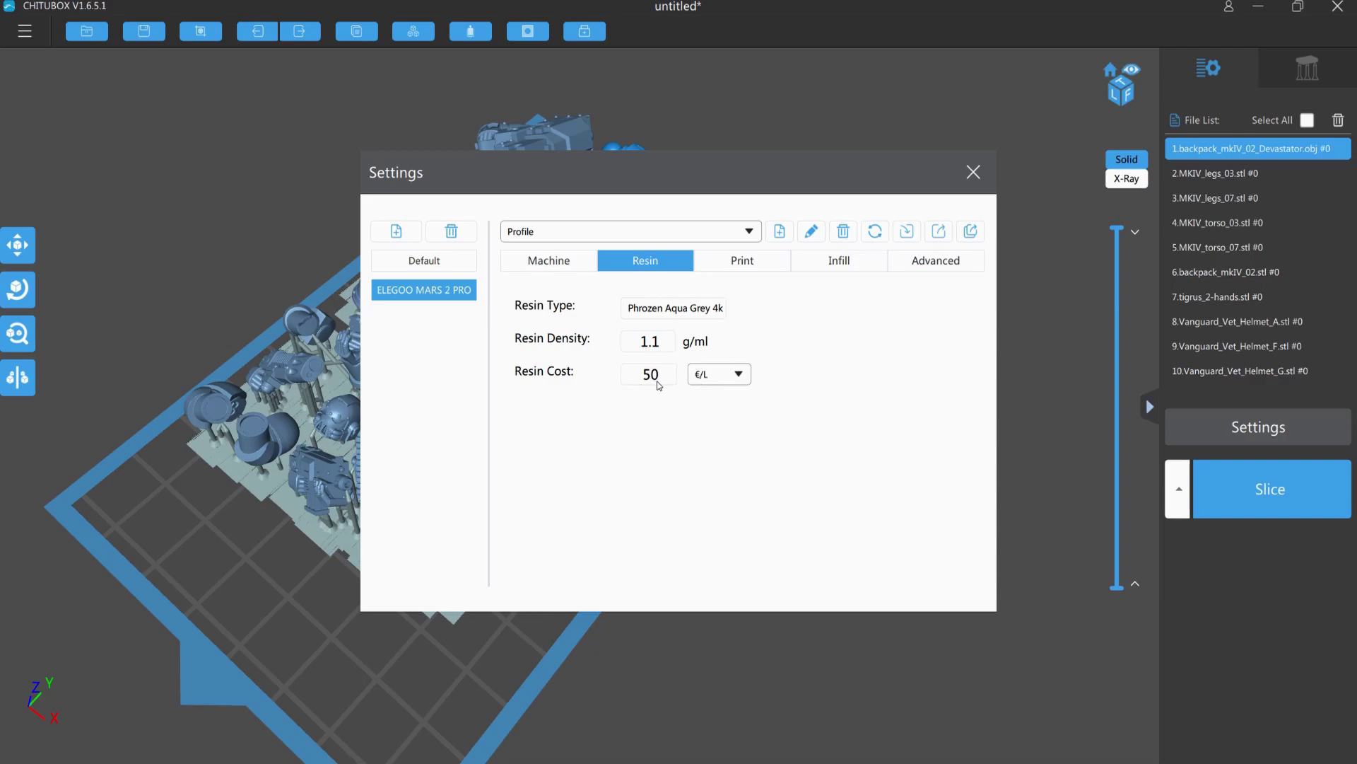
left_click(754, 262)
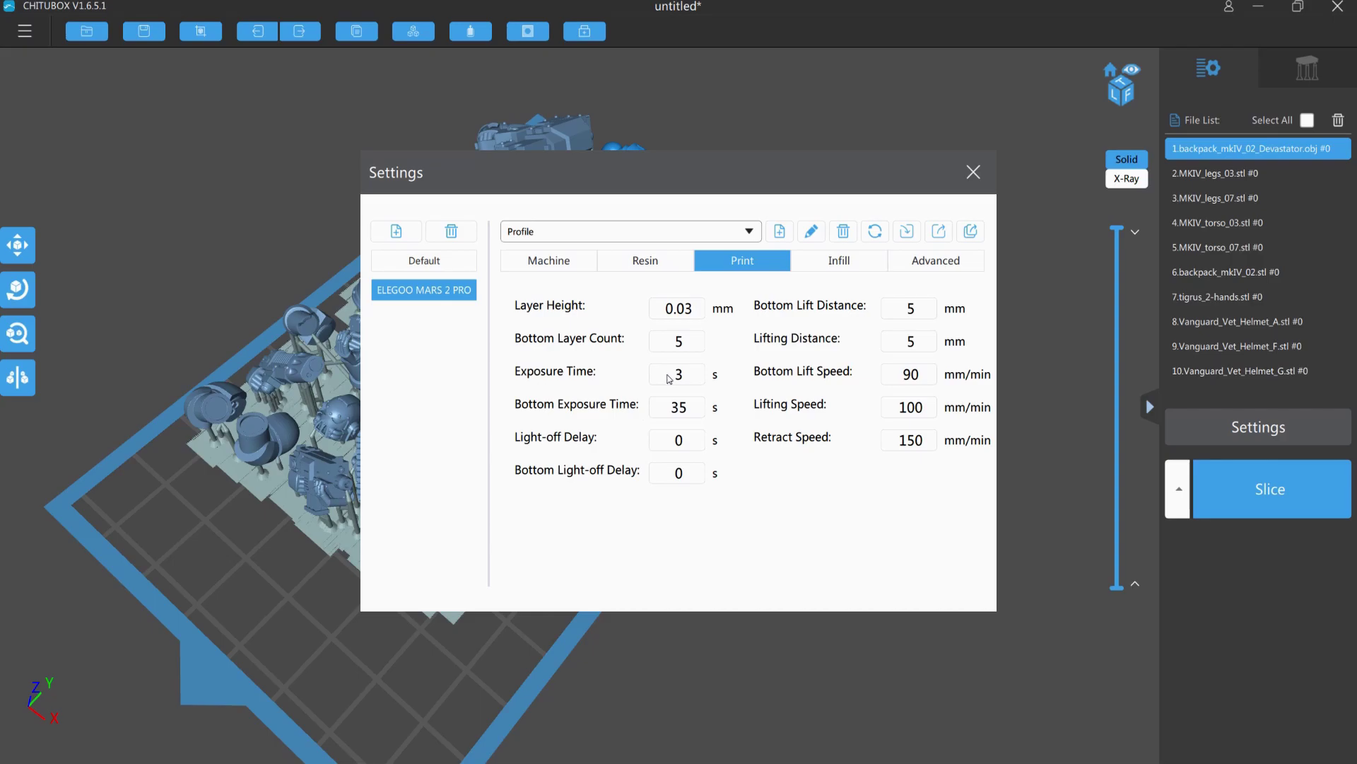
left_click(838, 261)
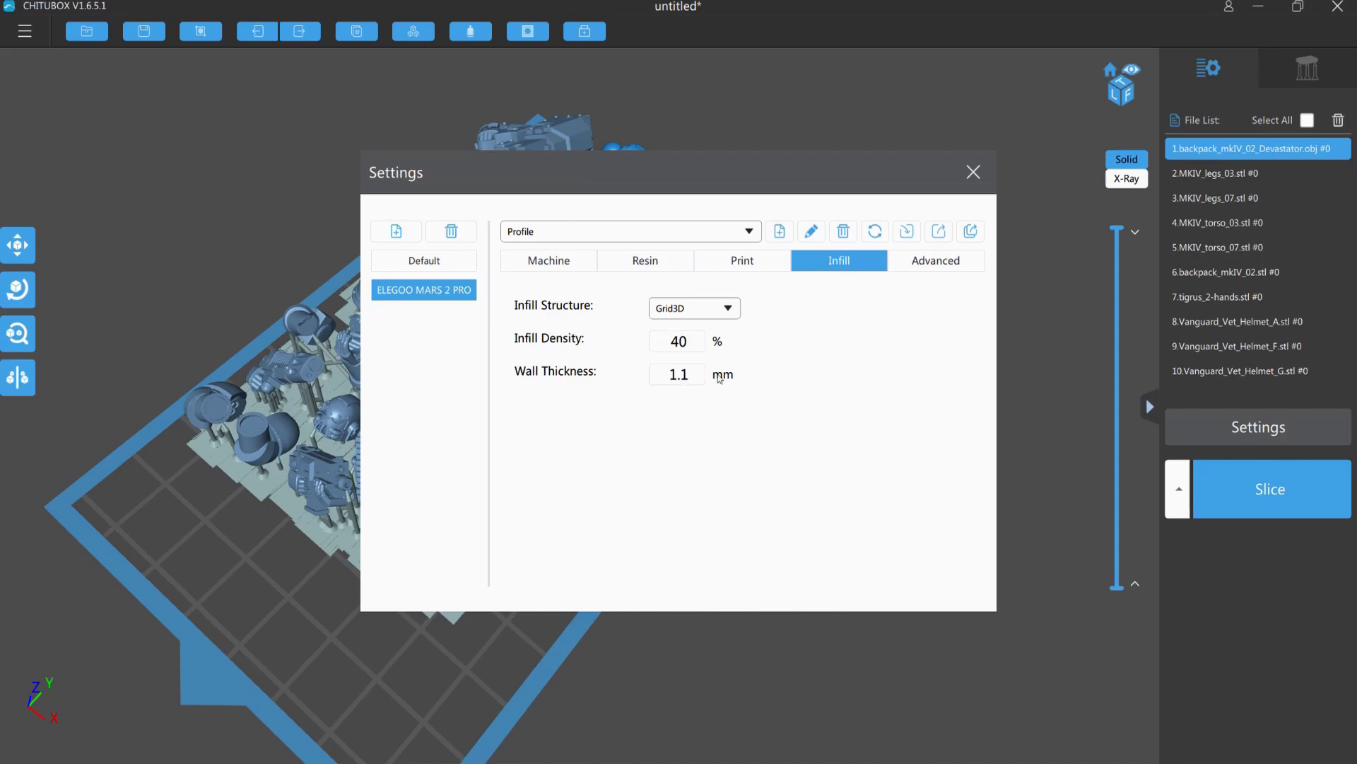
mouse_move(657, 173)
left_mouse_down()
mouse_move(719, 490)
mouse_move(756, 464)
mouse_move(686, 273)
mouse_move(666, 155)
left_mouse_up()
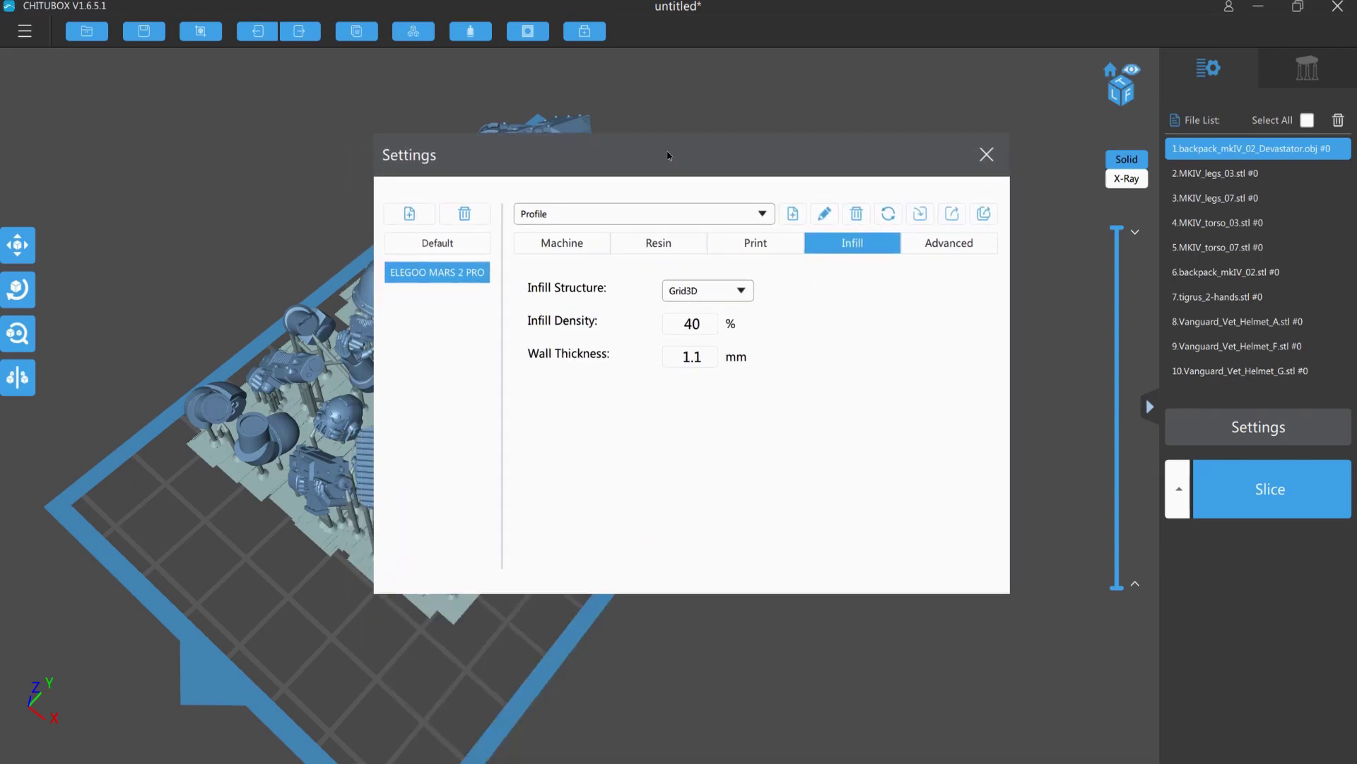
left_click(936, 249)
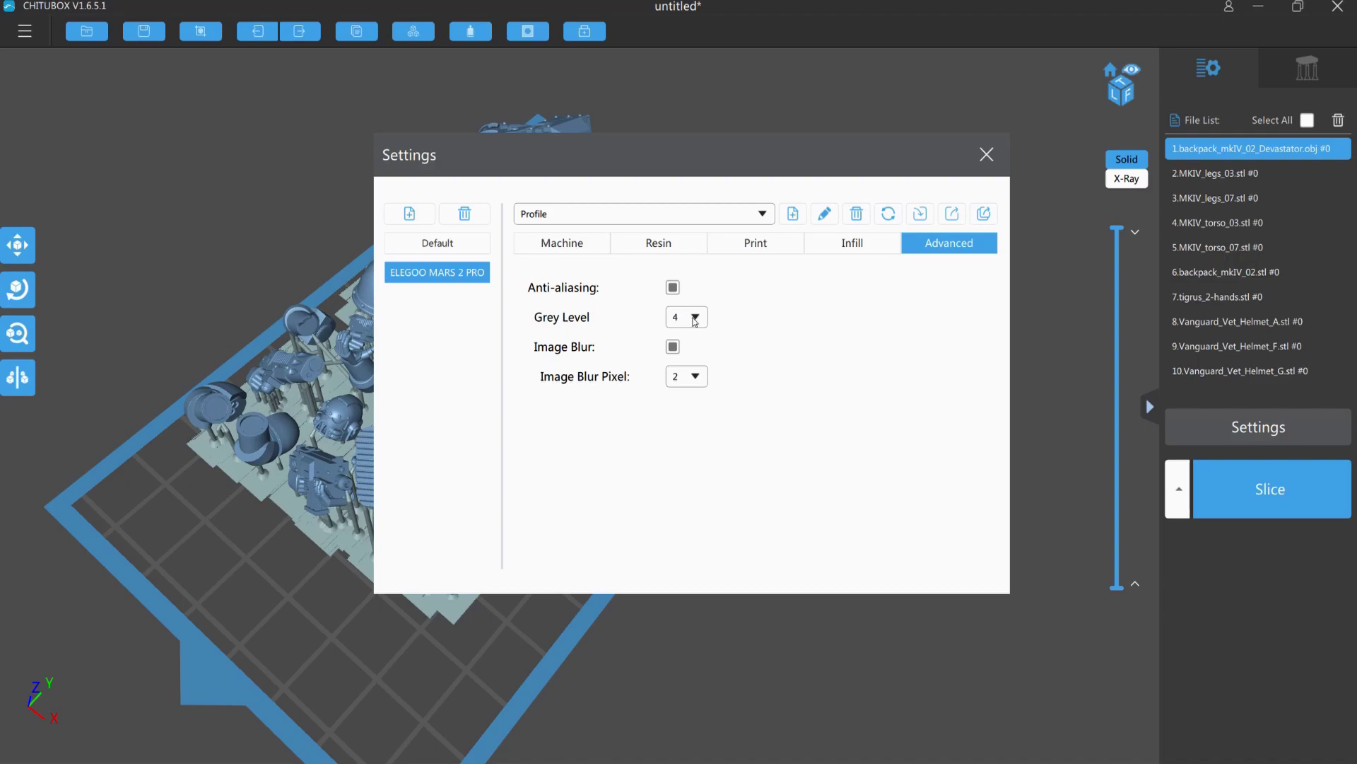
left_click(691, 377)
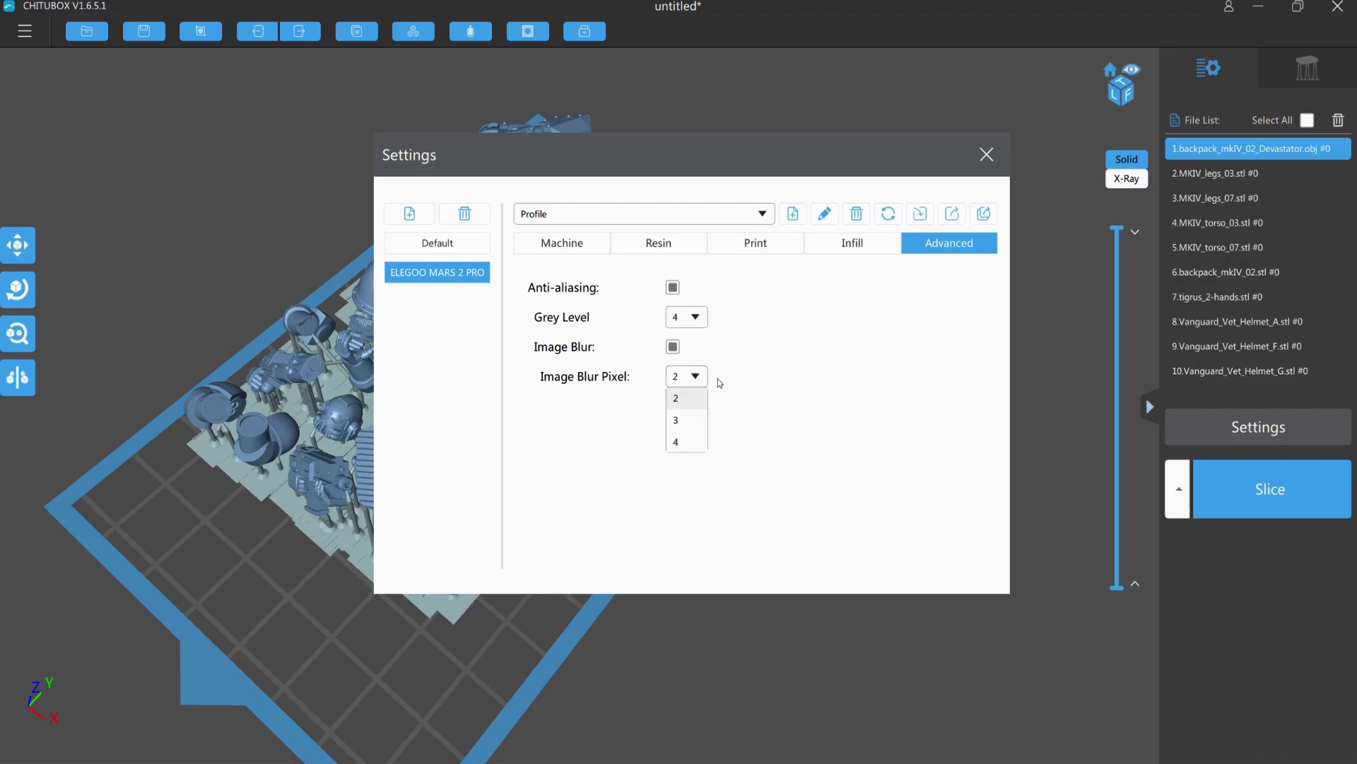
left_click(761, 377)
left_click(692, 317)
left_click(789, 352)
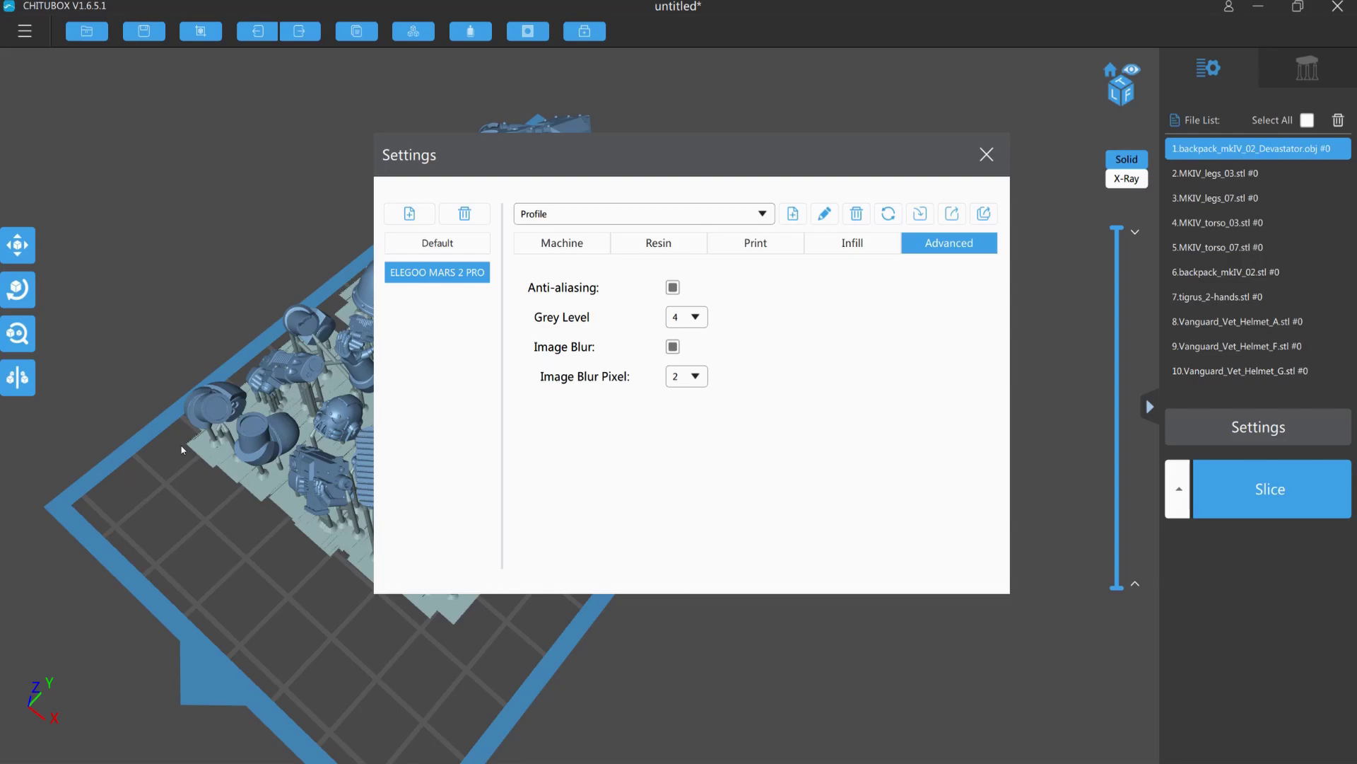
Step: Close the print settings and slice the plate, estimating 19.74 ml resin and 2h29m50s
left_click(986, 154)
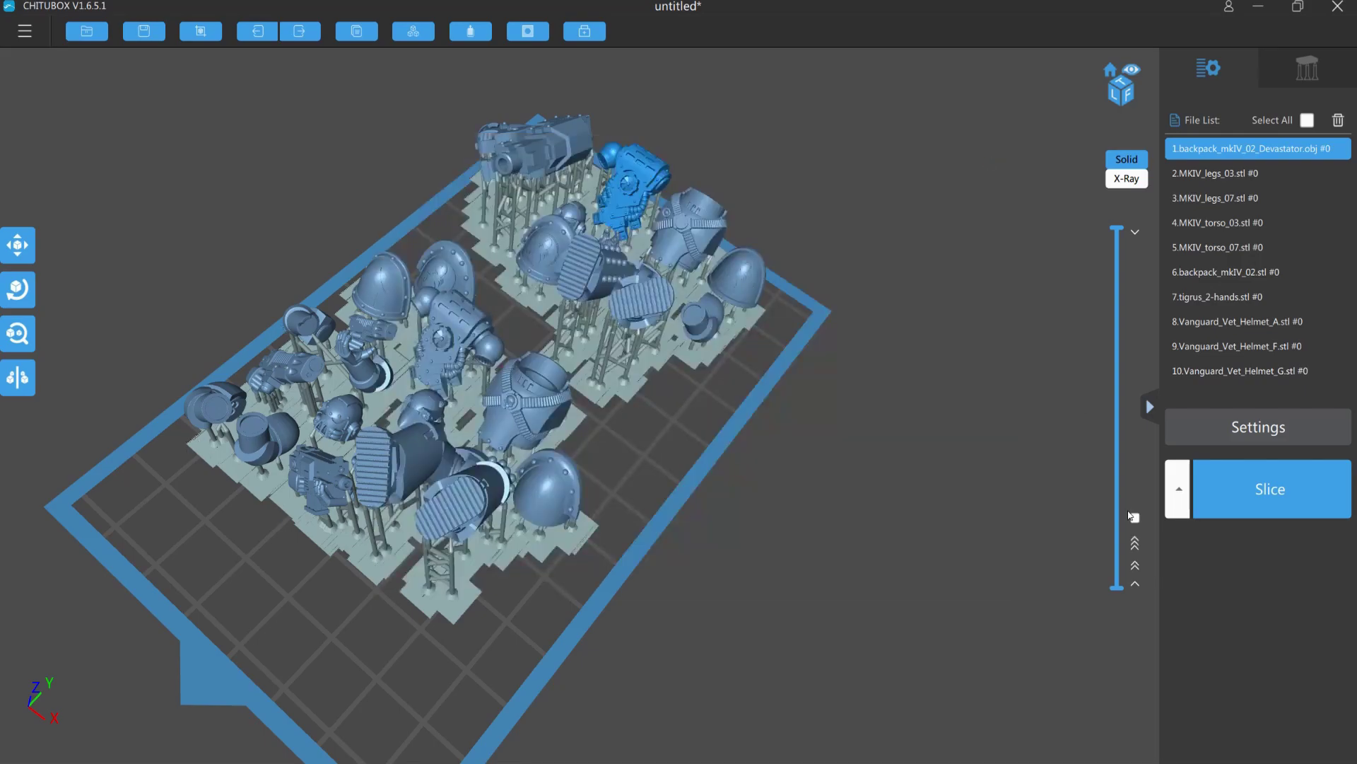
left_click(1253, 492)
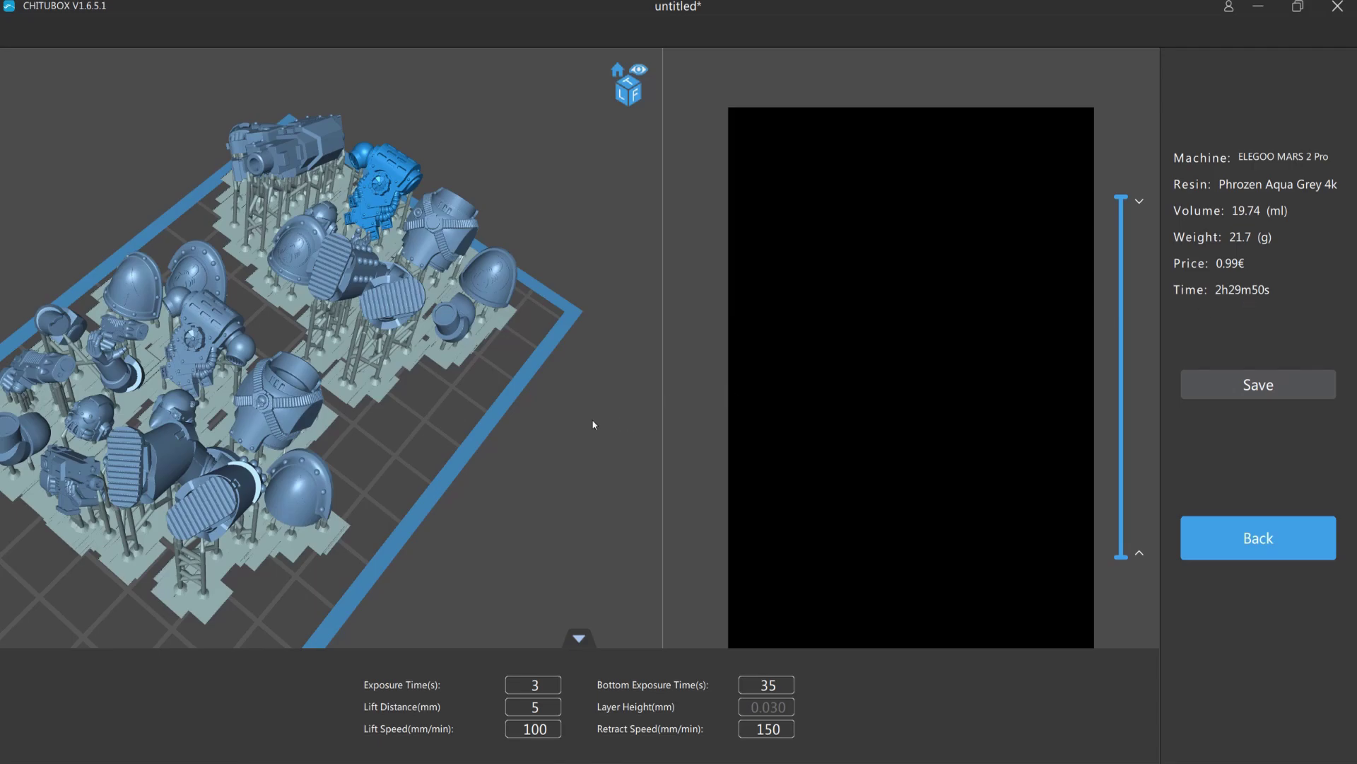
left_click_drag(550, 461, 451, 410)
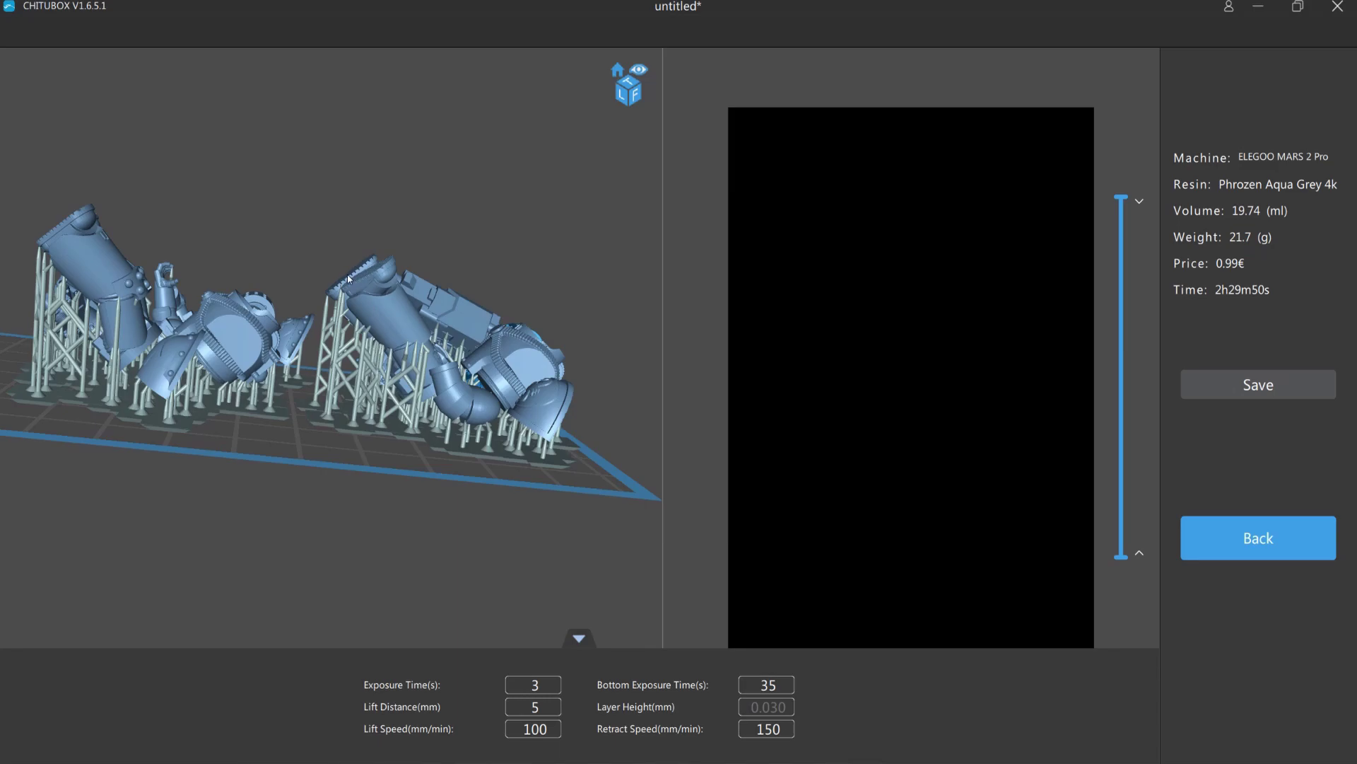
right_click_drag(344, 434, 336, 453)
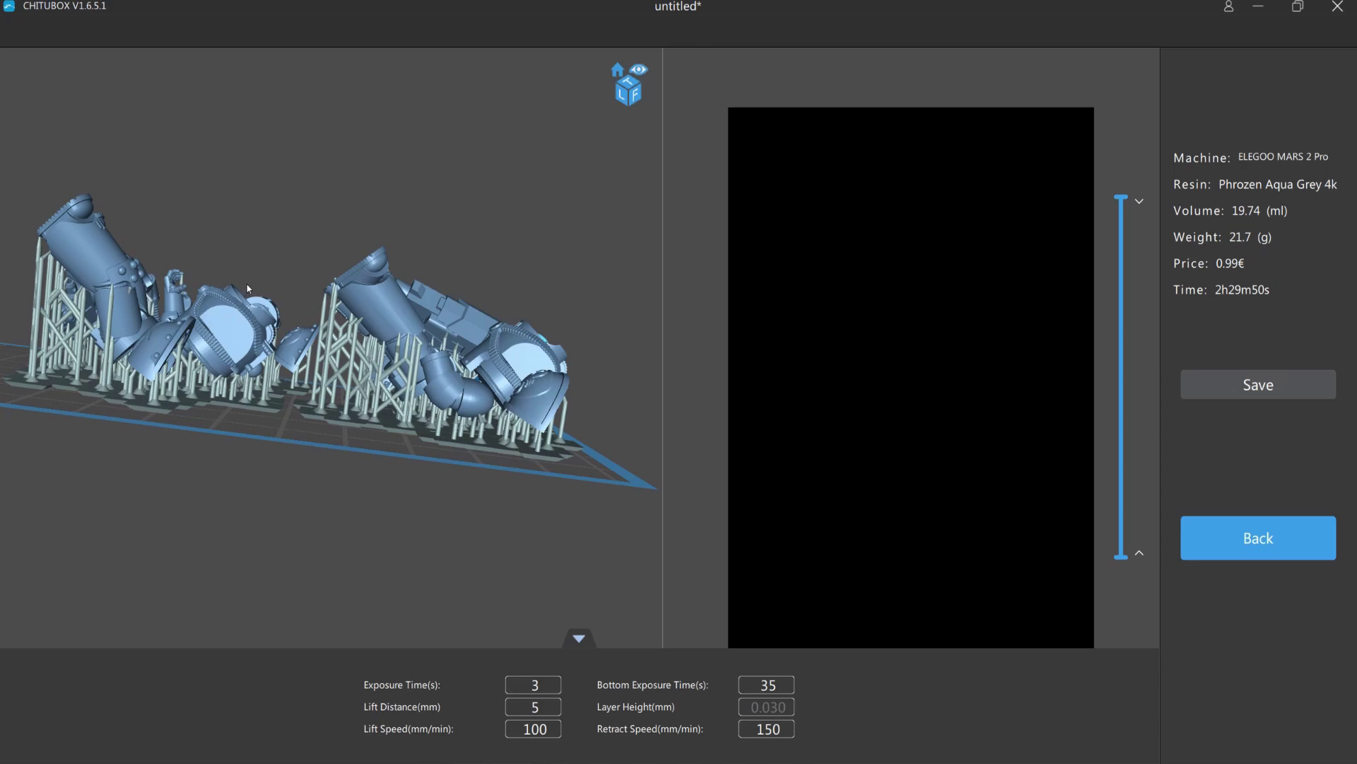
right_click_drag(227, 267, 251, 261)
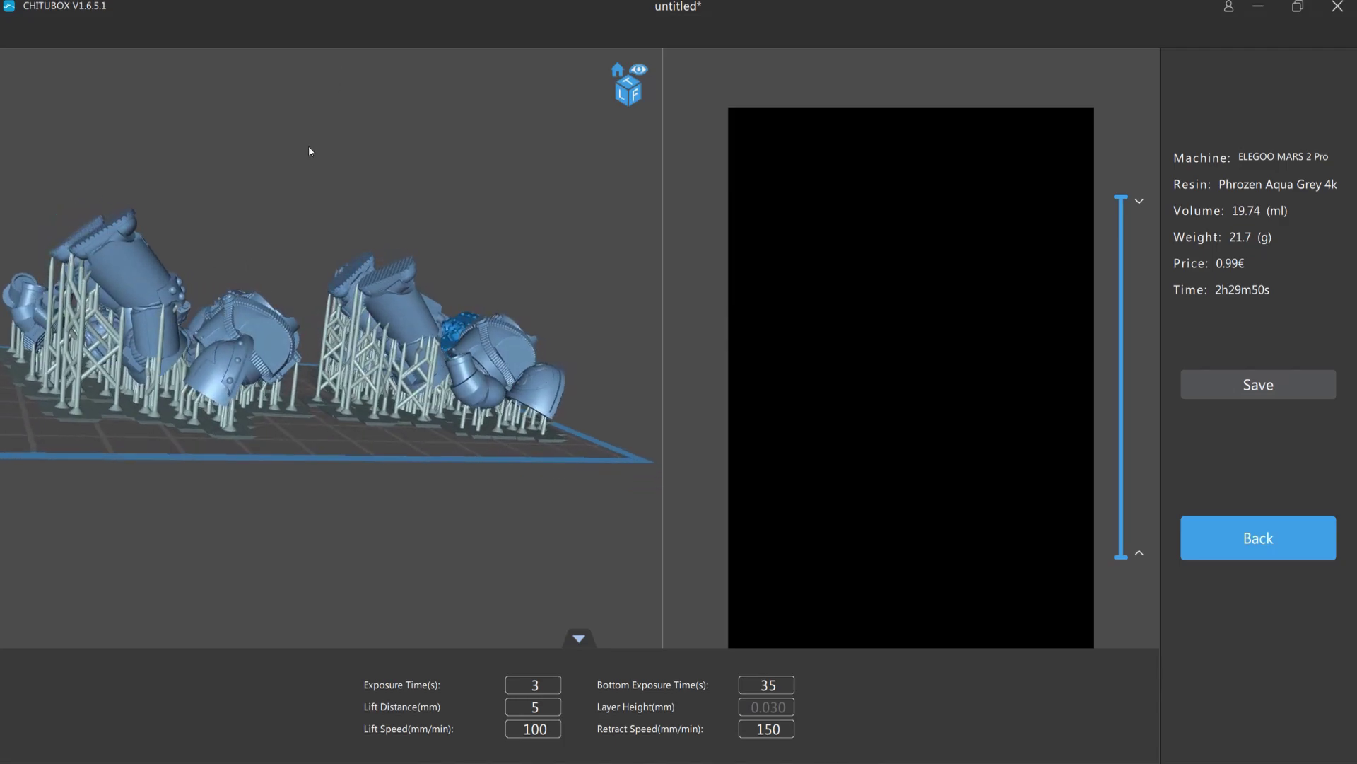
right_click_drag(308, 146, 435, 470)
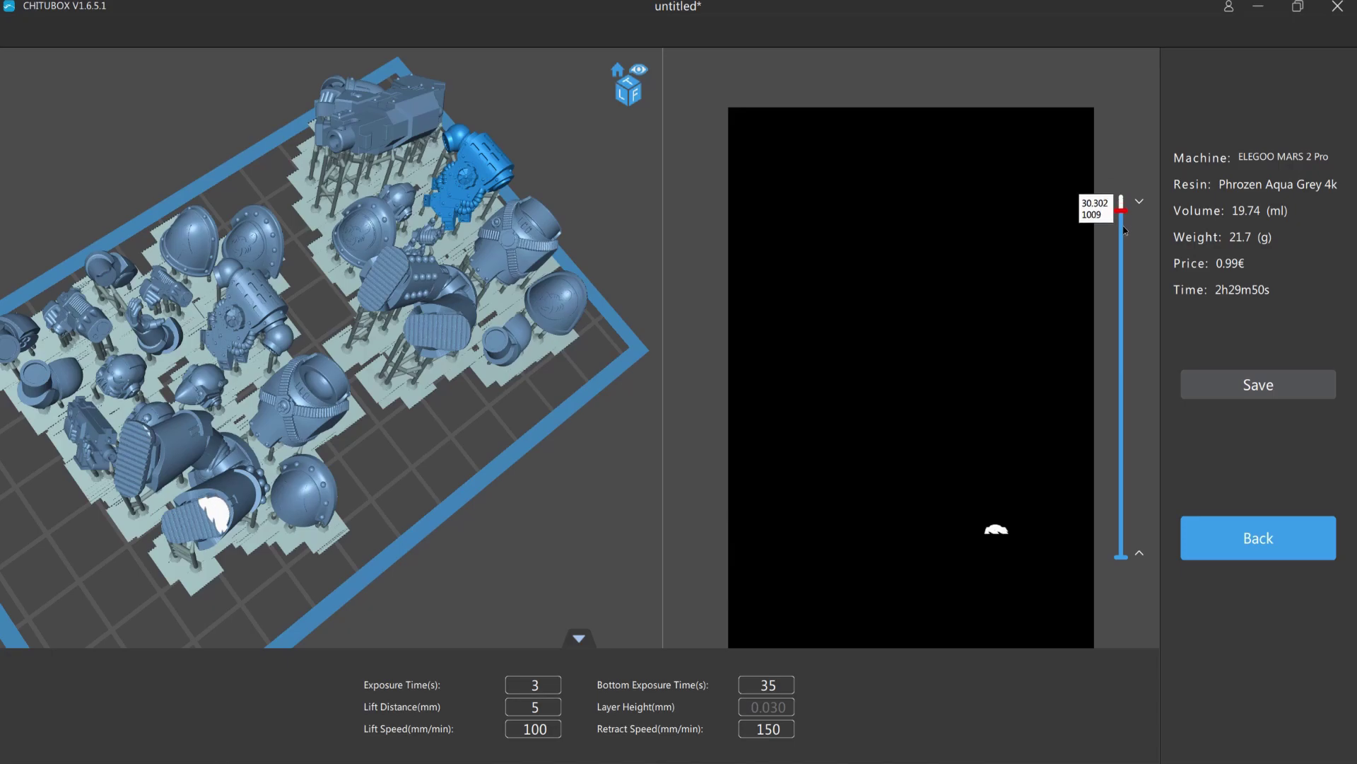
left_click_drag(1124, 229, 1120, 182)
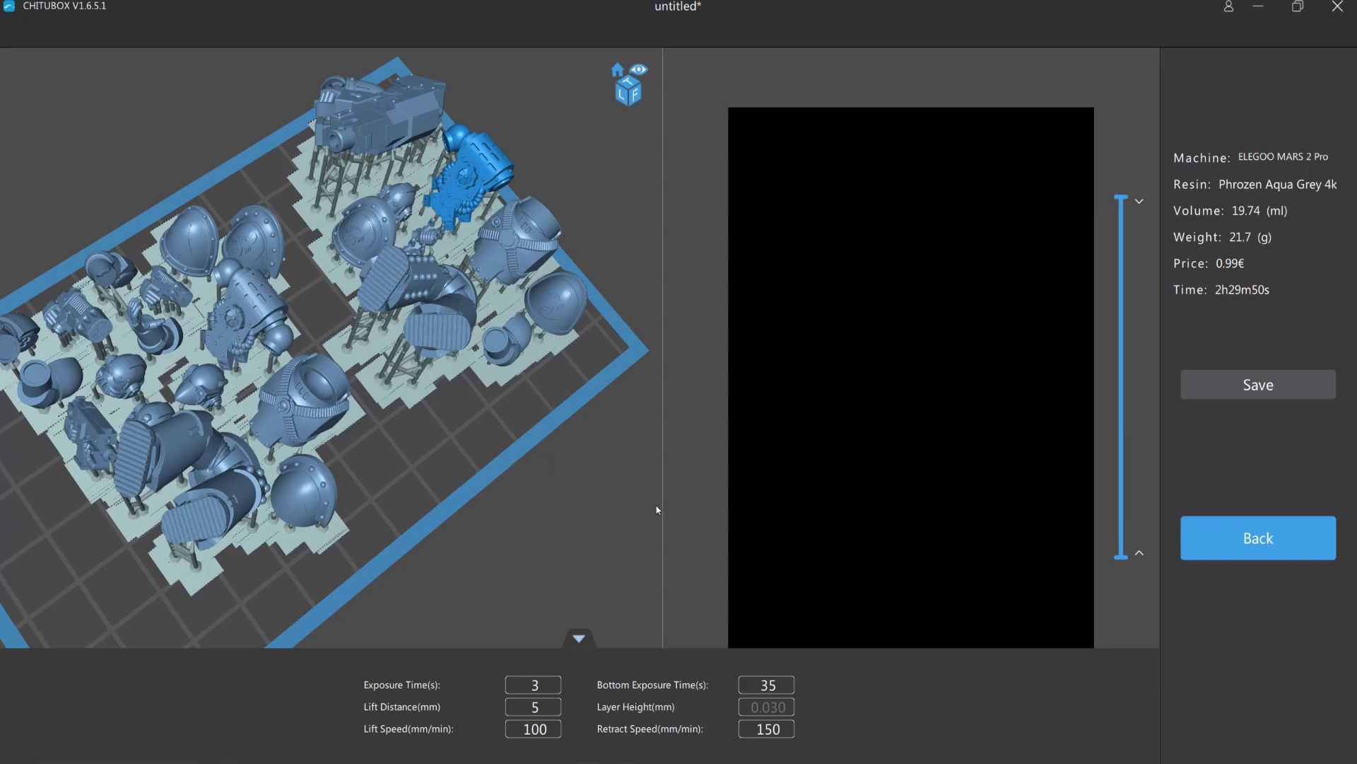
Step: Save the sliced plate to the desktop under the file name 'Testprint'
left_click(1272, 388)
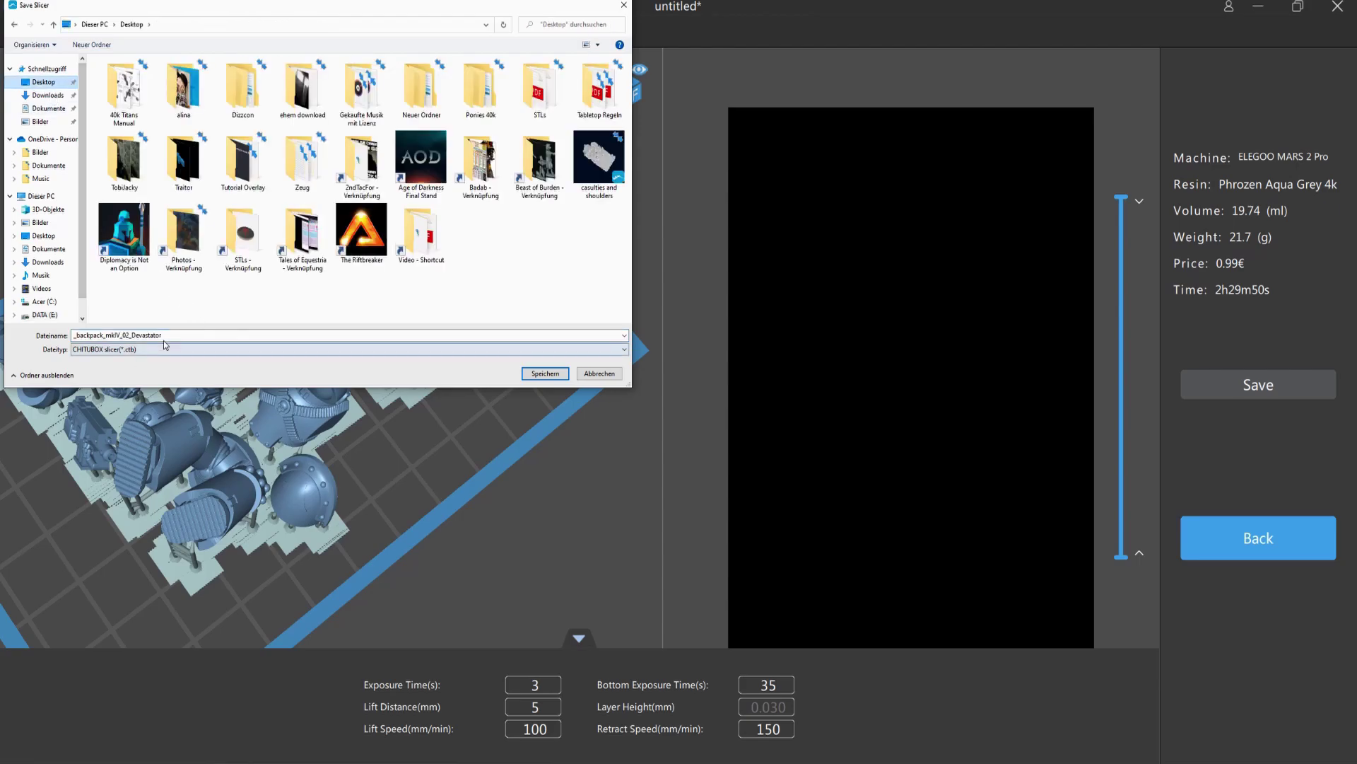
double_click(171, 336)
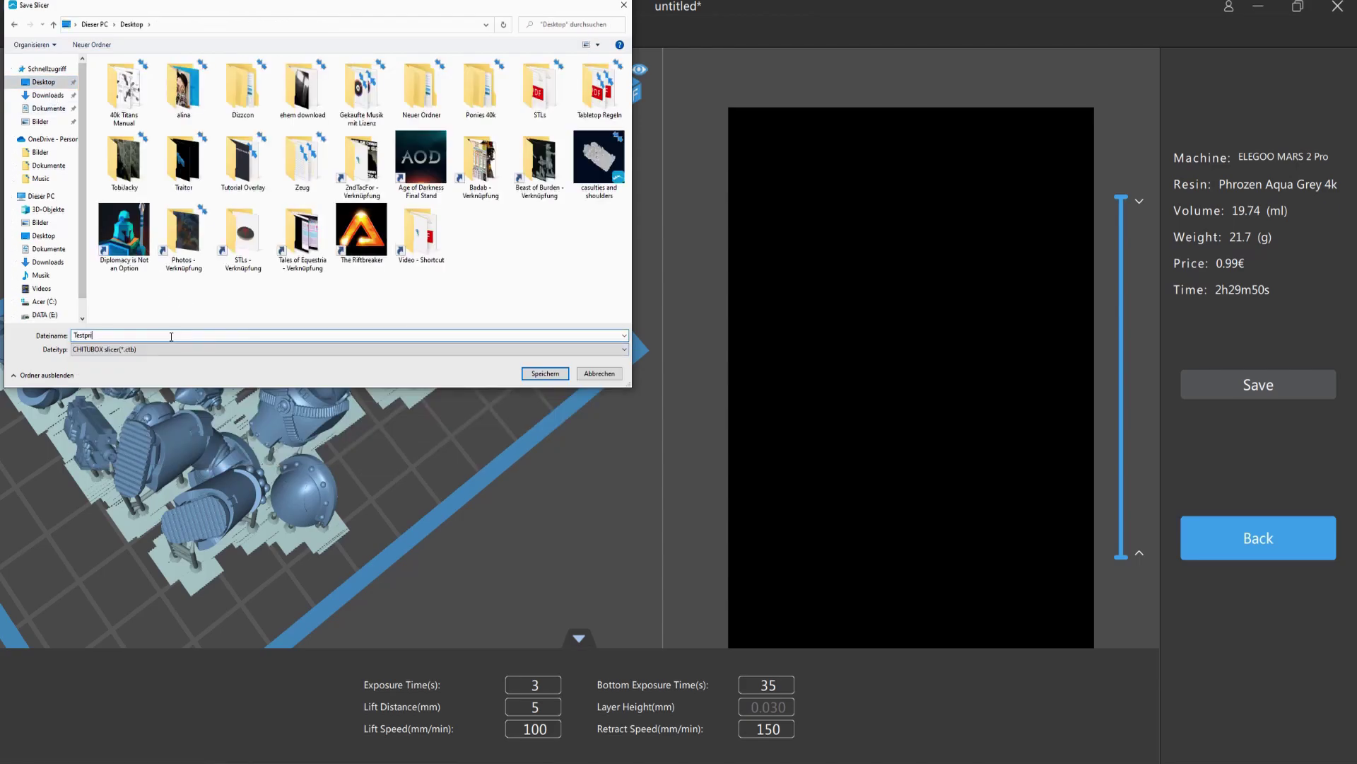
left_click(540, 375)
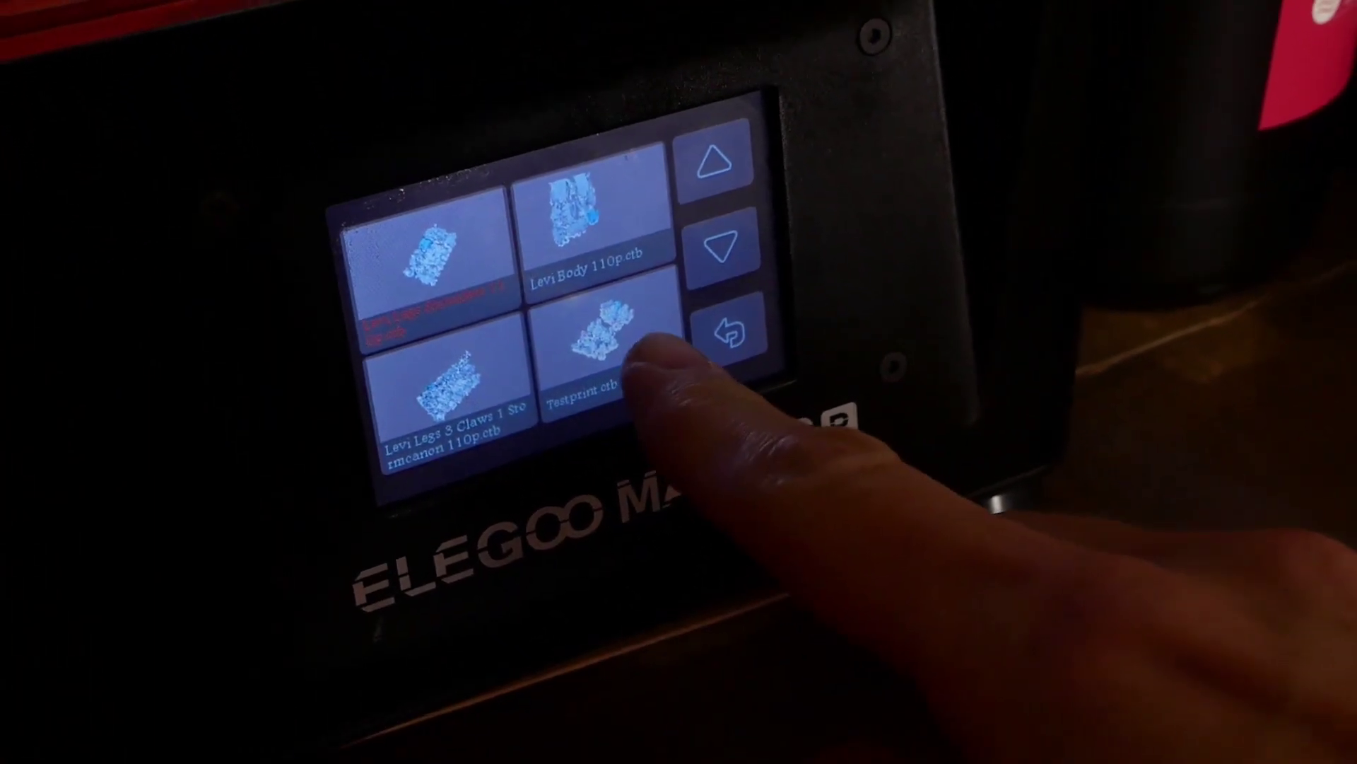
Step: Select Testprint.ctb on the printer touchscreen and start the print
left_click(619, 343)
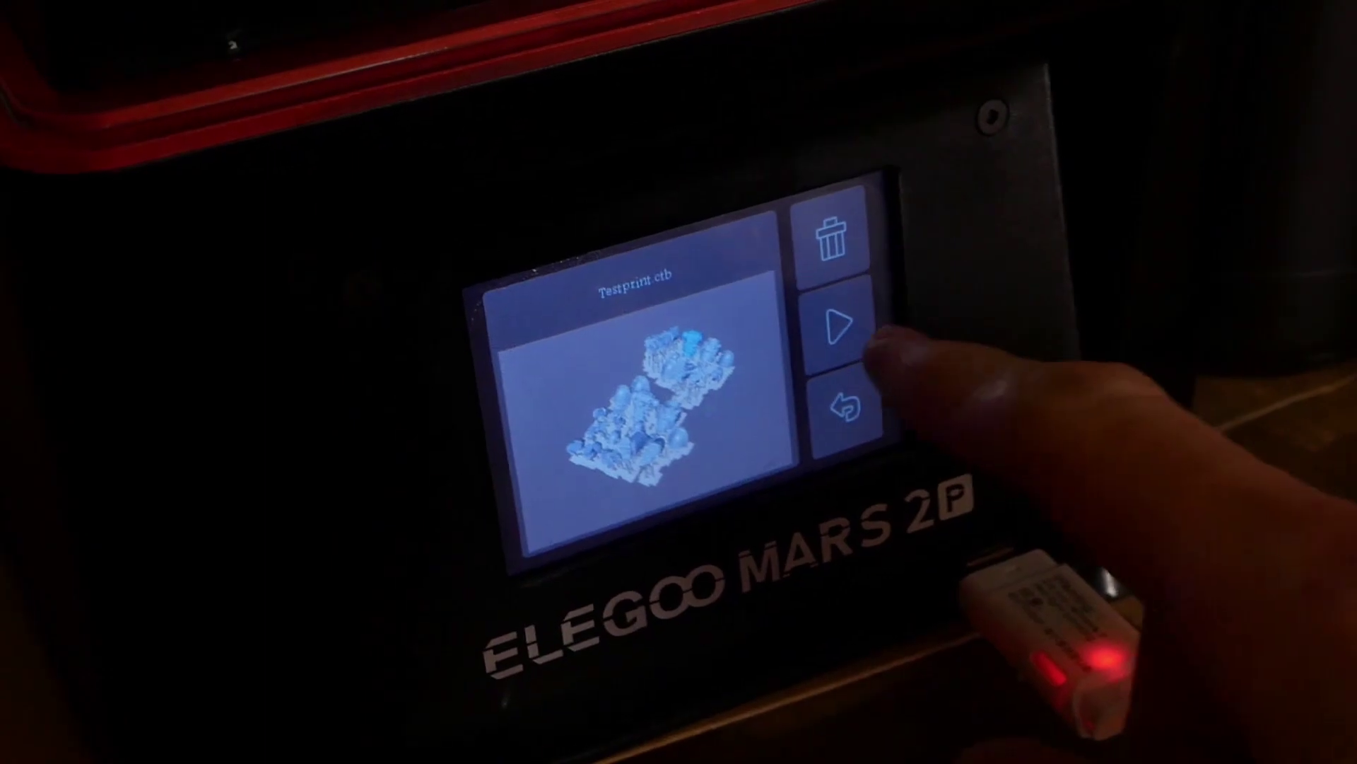
left_click(850, 324)
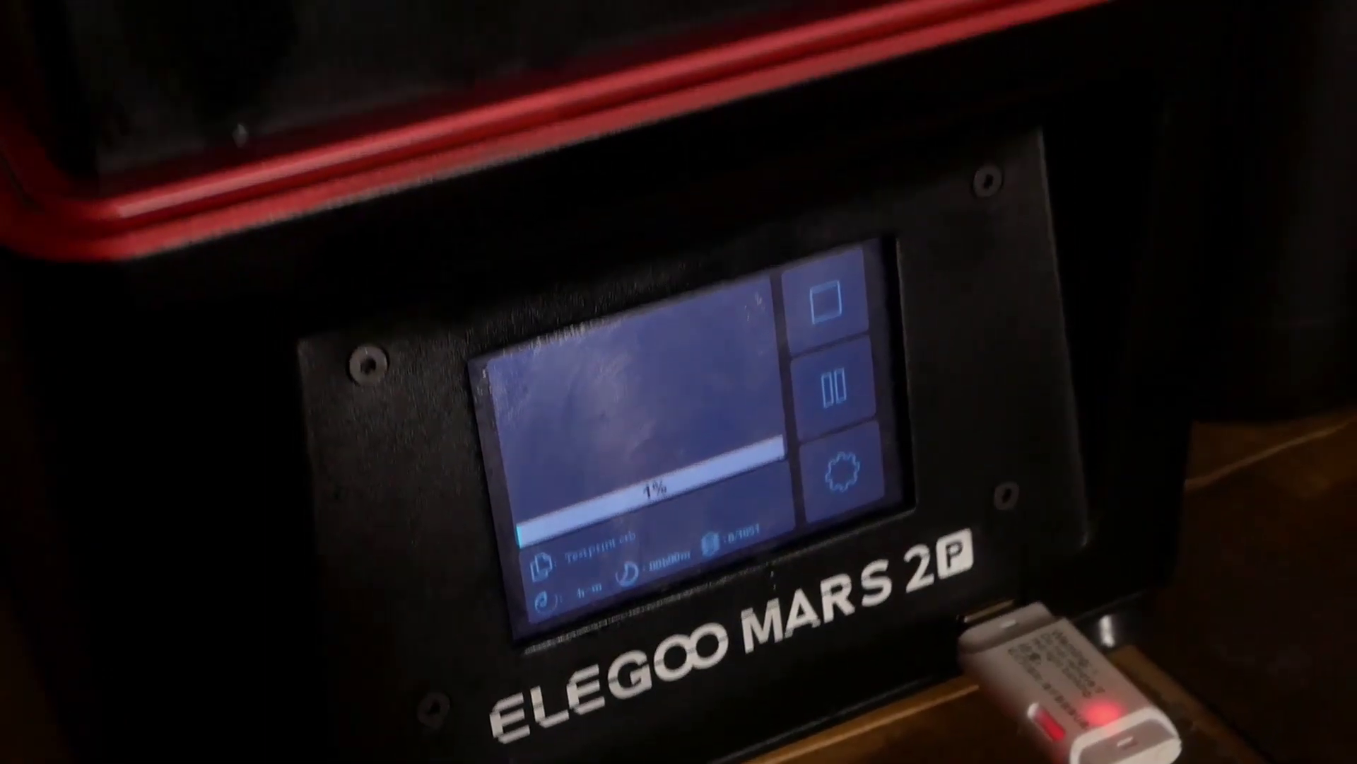